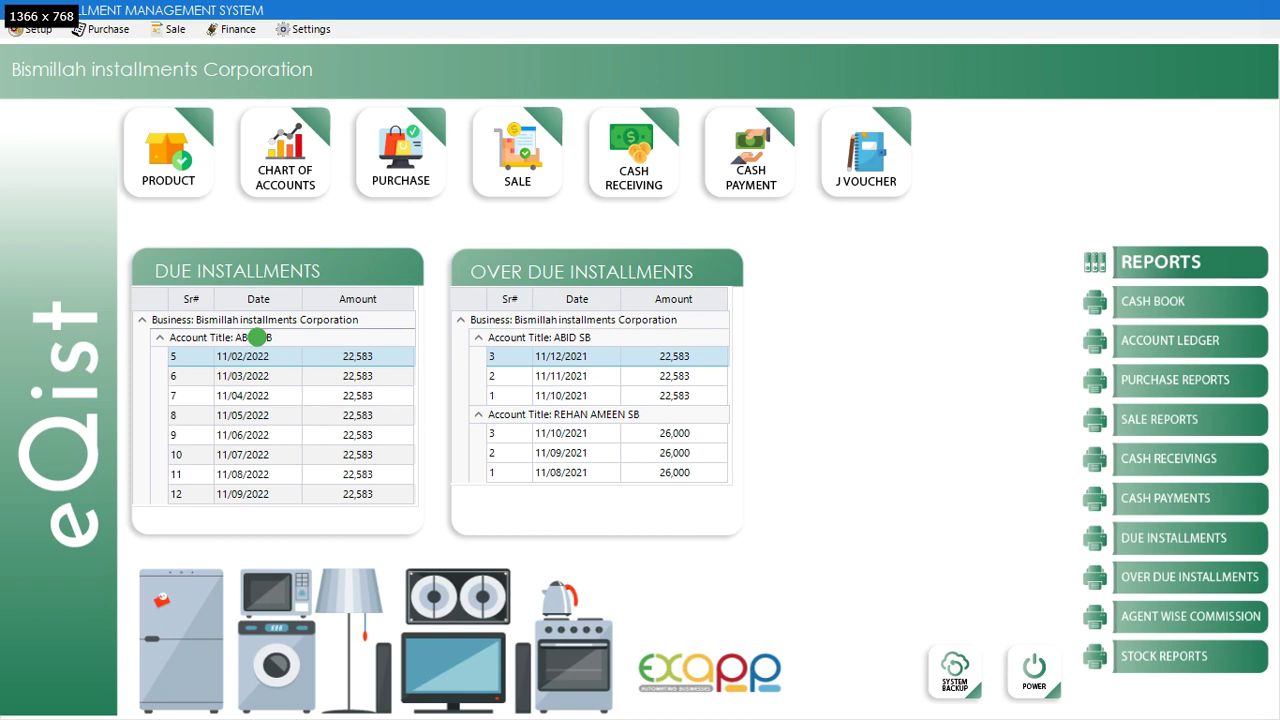
- Collapse and re-expand the first customer's group in both the due and overdue installment lists
{"action": "left_click", "coordinate": [161, 338]}
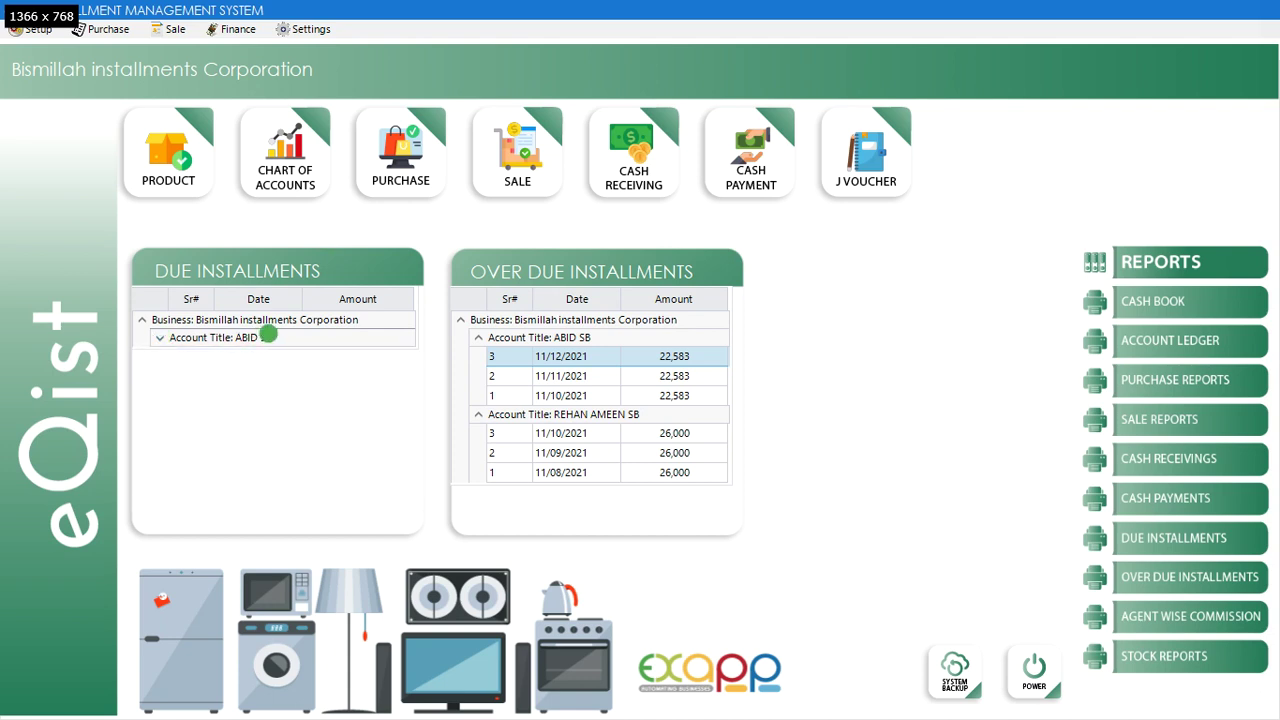
{"action": "left_click", "coordinate": [161, 338]}
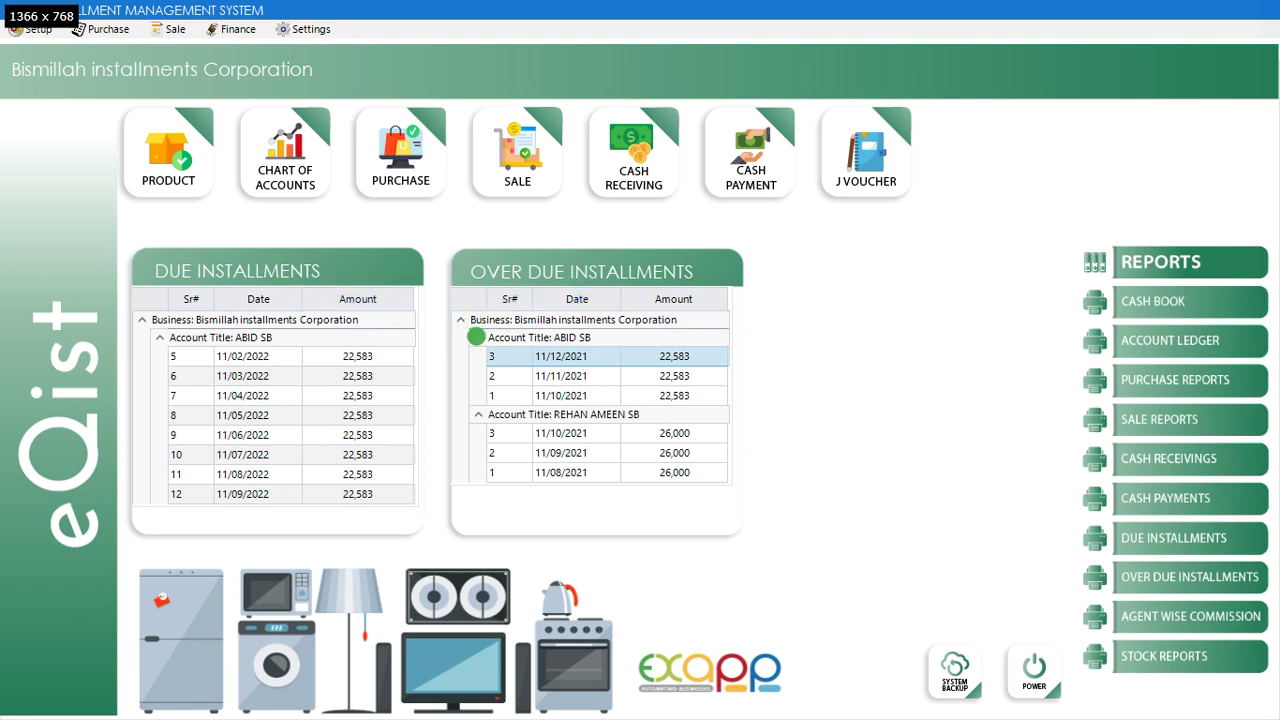
{"action": "left_click", "coordinate": [477, 337]}
{"action": "left_click", "coordinate": [477, 337]}
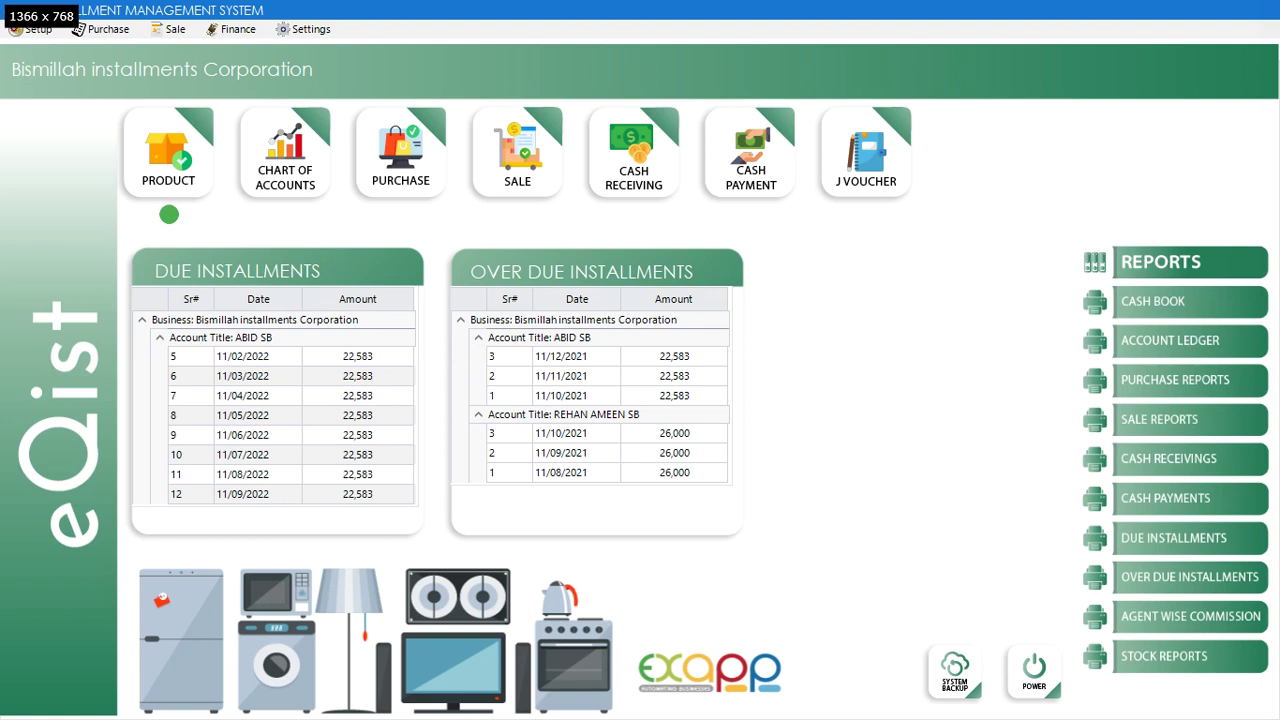
- Open the product form and load the record for product ID 03
{"action": "left_click", "coordinate": [168, 155]}
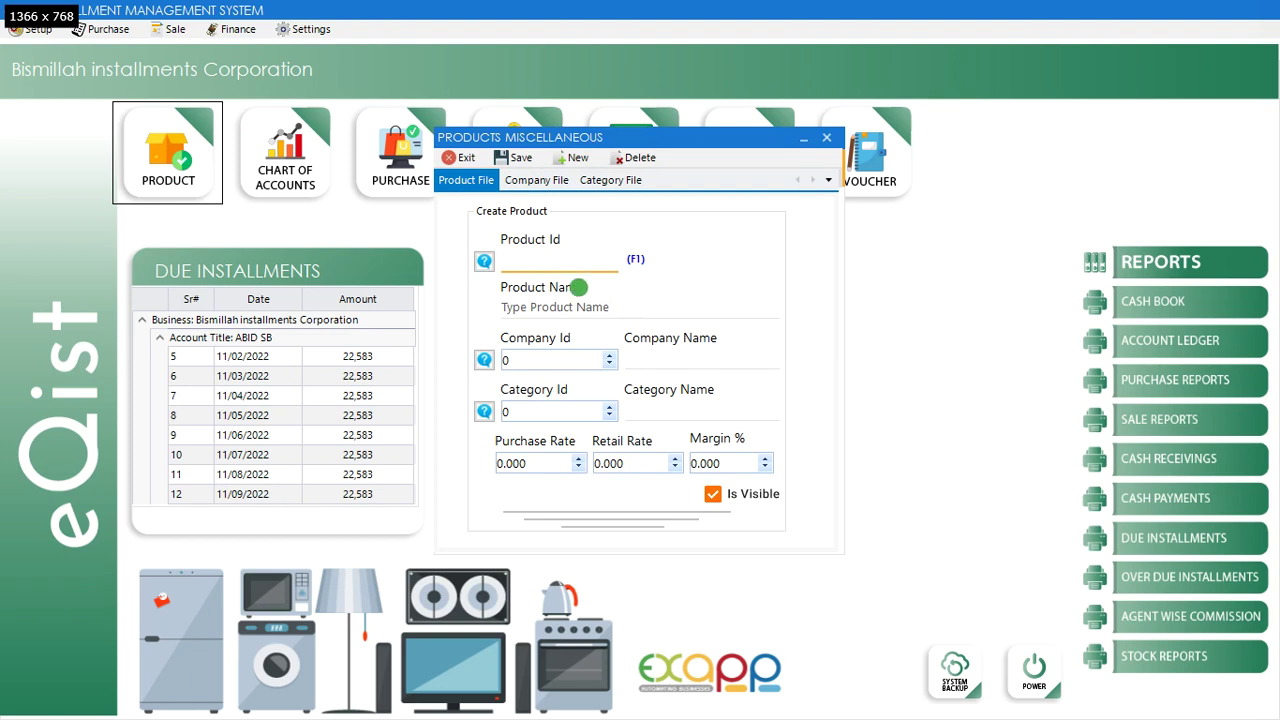
{"action": "type", "text": "03"}
{"action": "key", "text": "Return"}
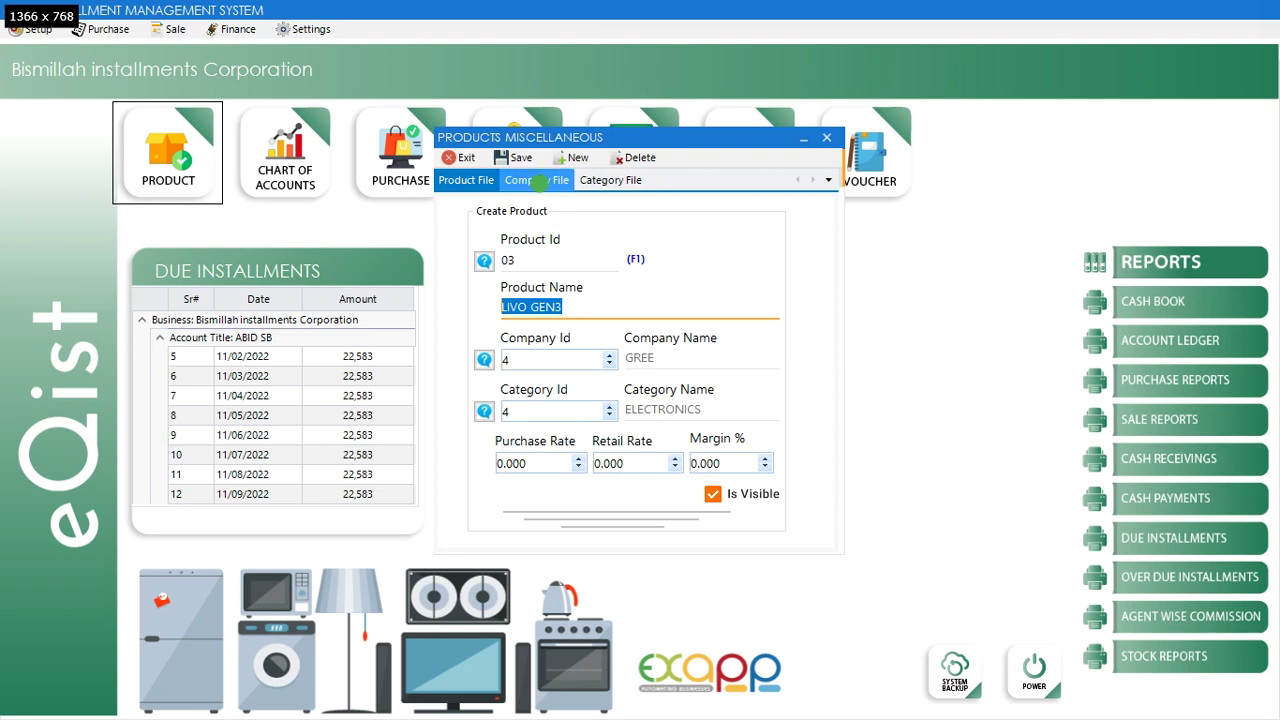
- Enter HAIER as a new company name, view the category form, and close the products window without saving
{"action": "left_click", "coordinate": [537, 180]}
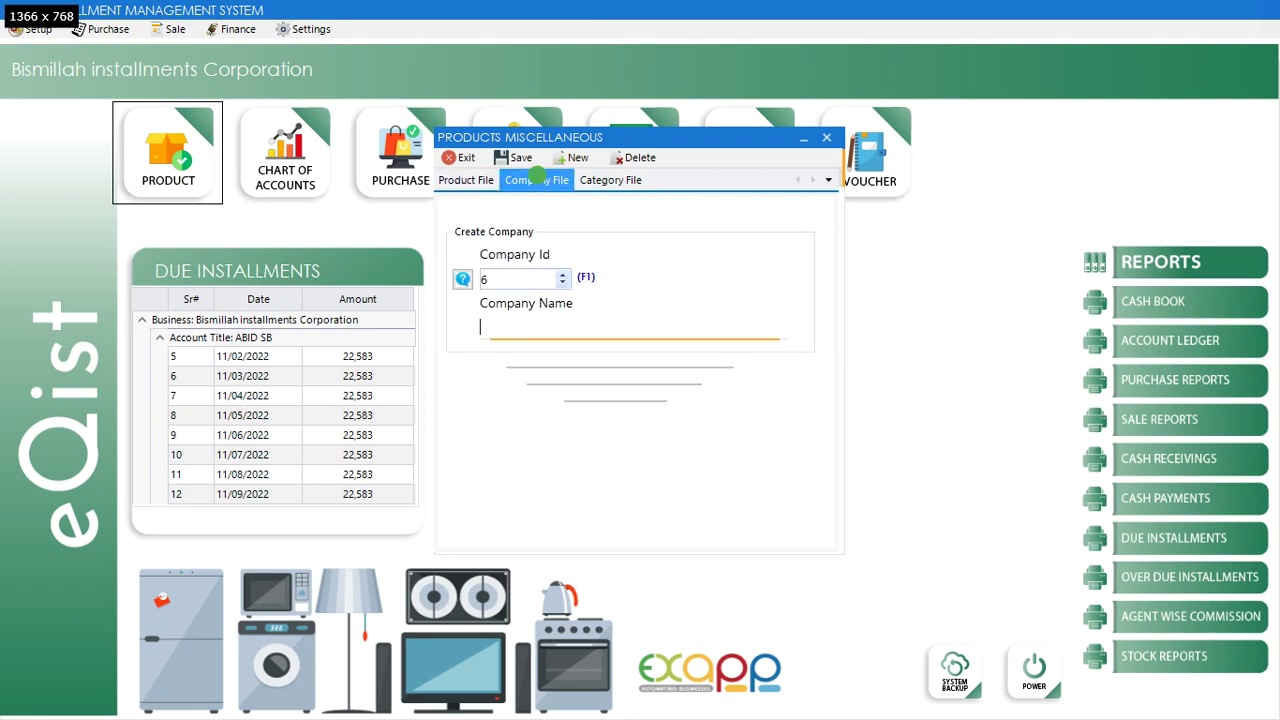
{"action": "type", "text": "HA"}
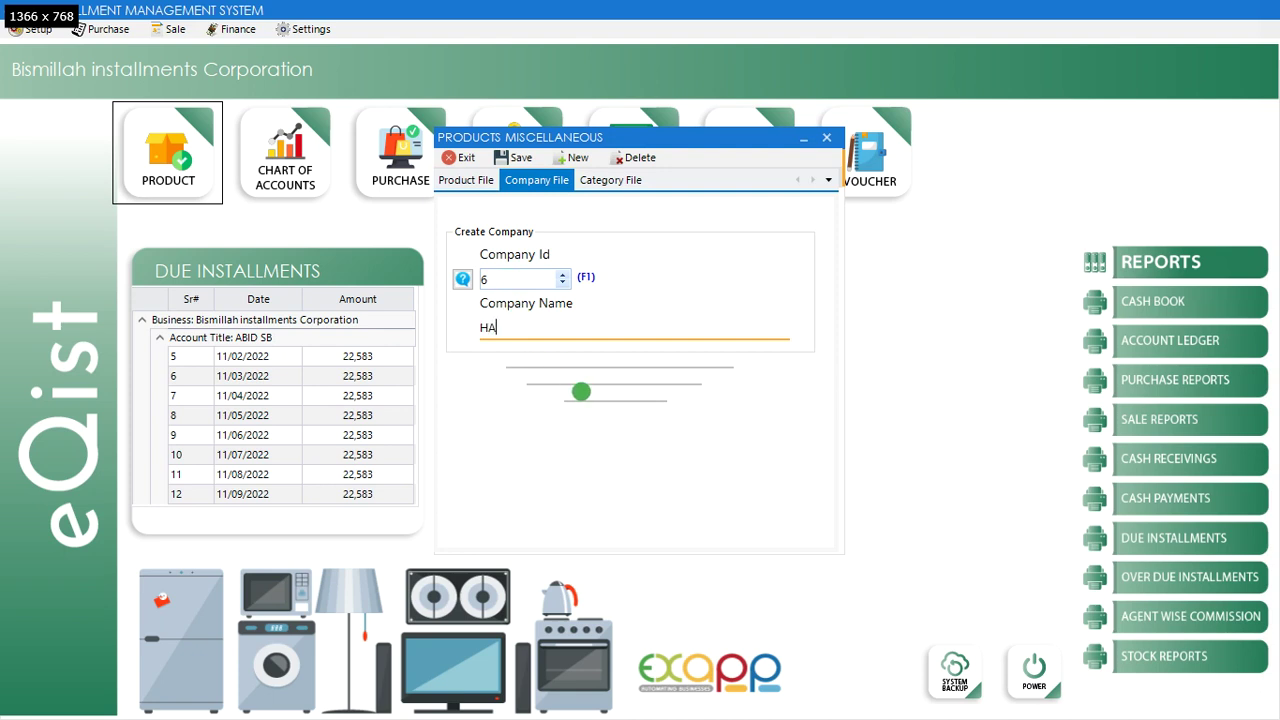
{"action": "type", "text": "IER"}
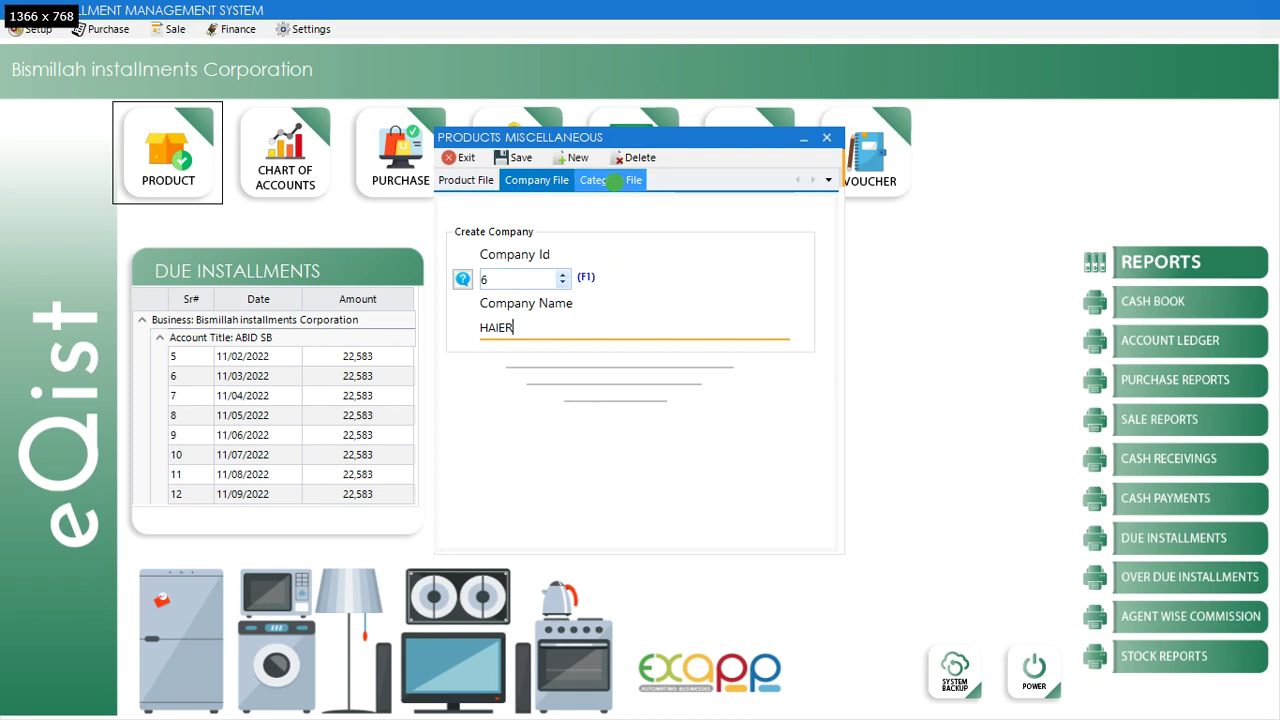
{"action": "left_click", "coordinate": [630, 180]}
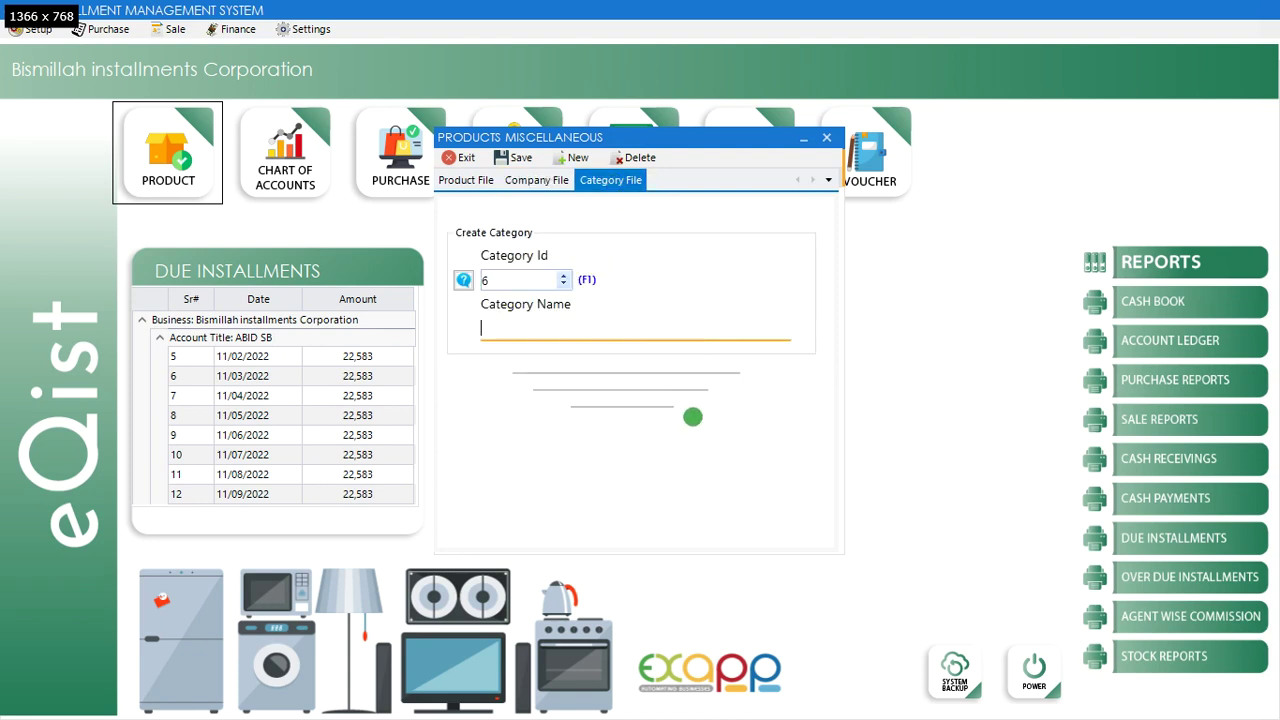
{"action": "left_click", "coordinate": [459, 157]}
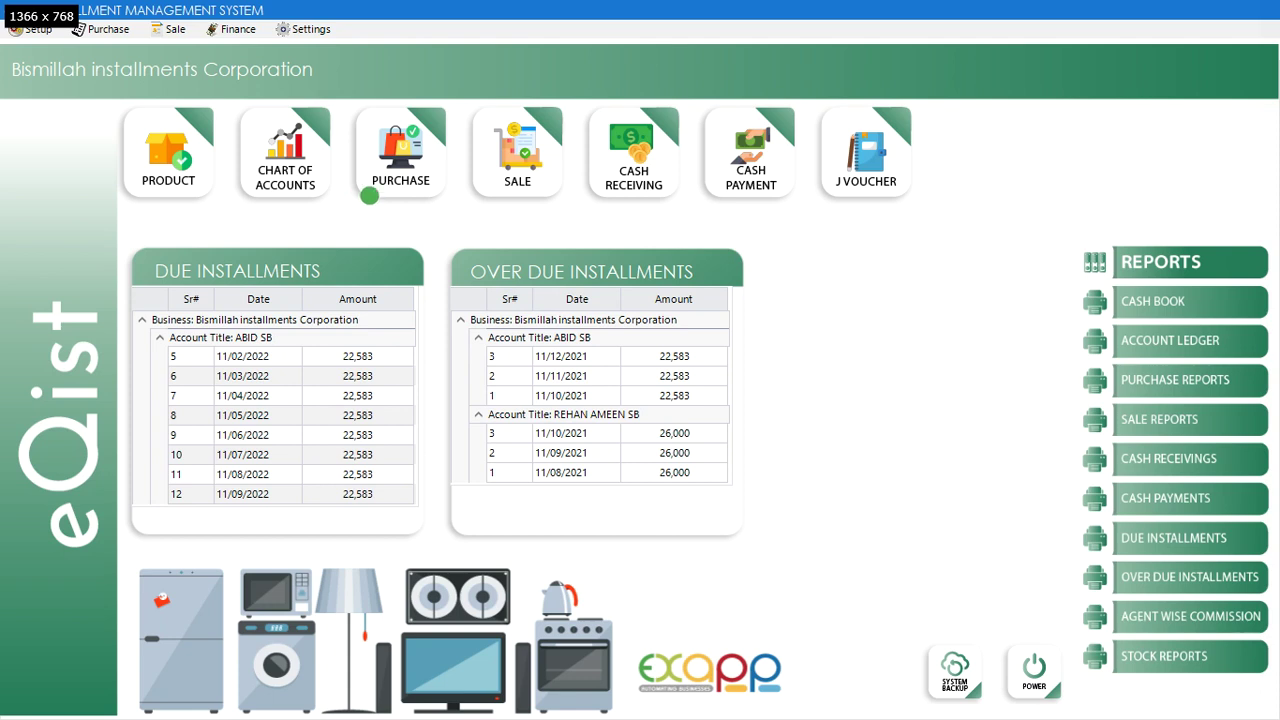
- Review the customer accounts under Assets and the supplier accounts under Liabilities in the chart of accounts, and close it
{"action": "left_click", "coordinate": [285, 150]}
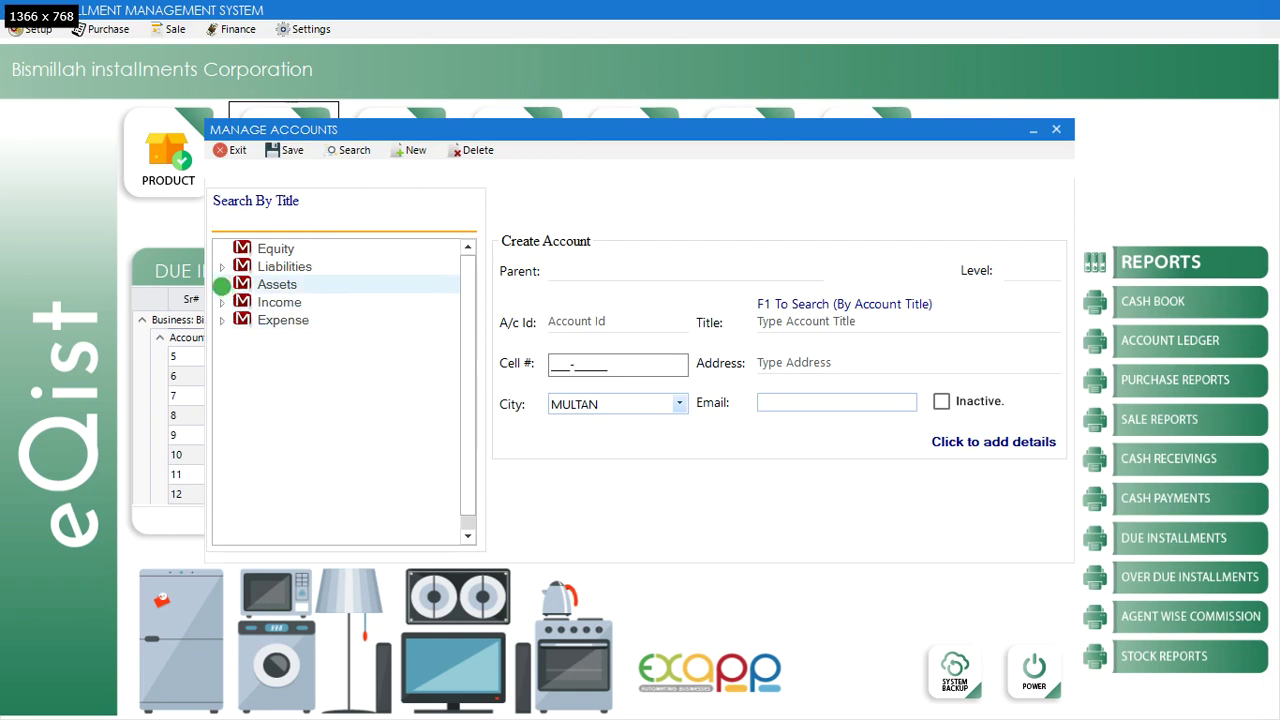
{"action": "left_click", "coordinate": [224, 285]}
{"action": "left_click", "coordinate": [241, 339]}
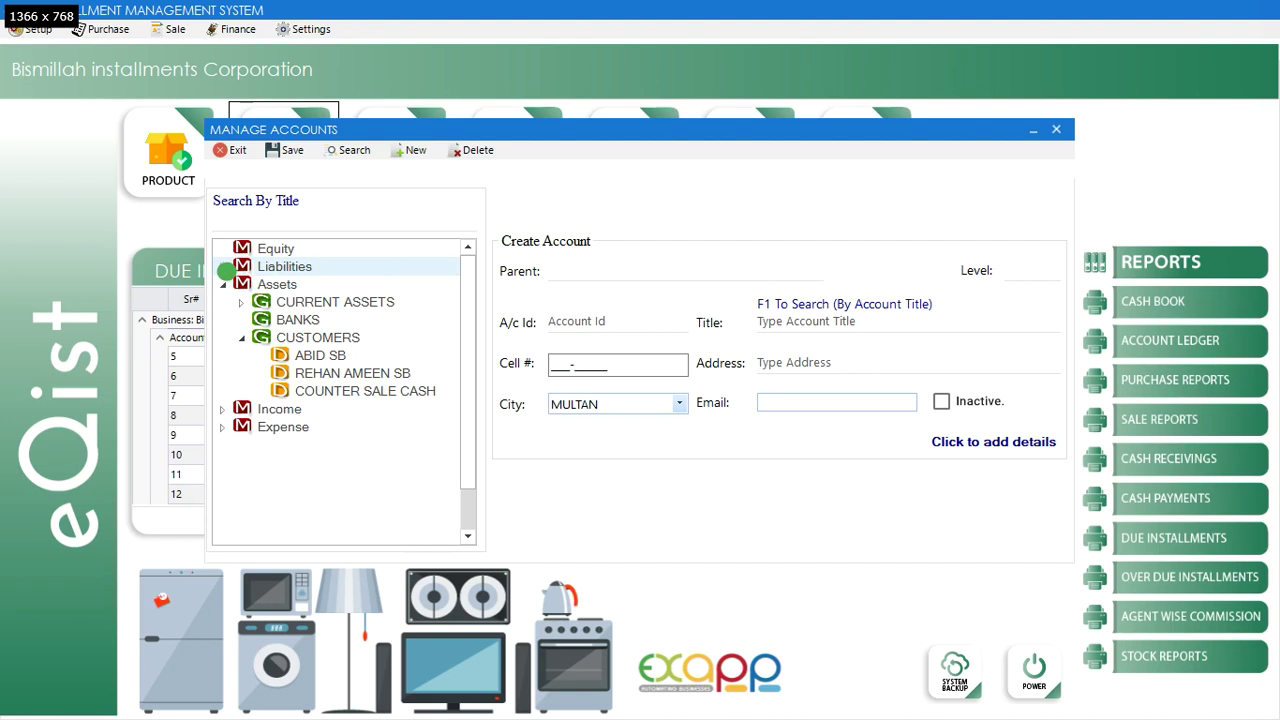
{"action": "left_click", "coordinate": [222, 266]}
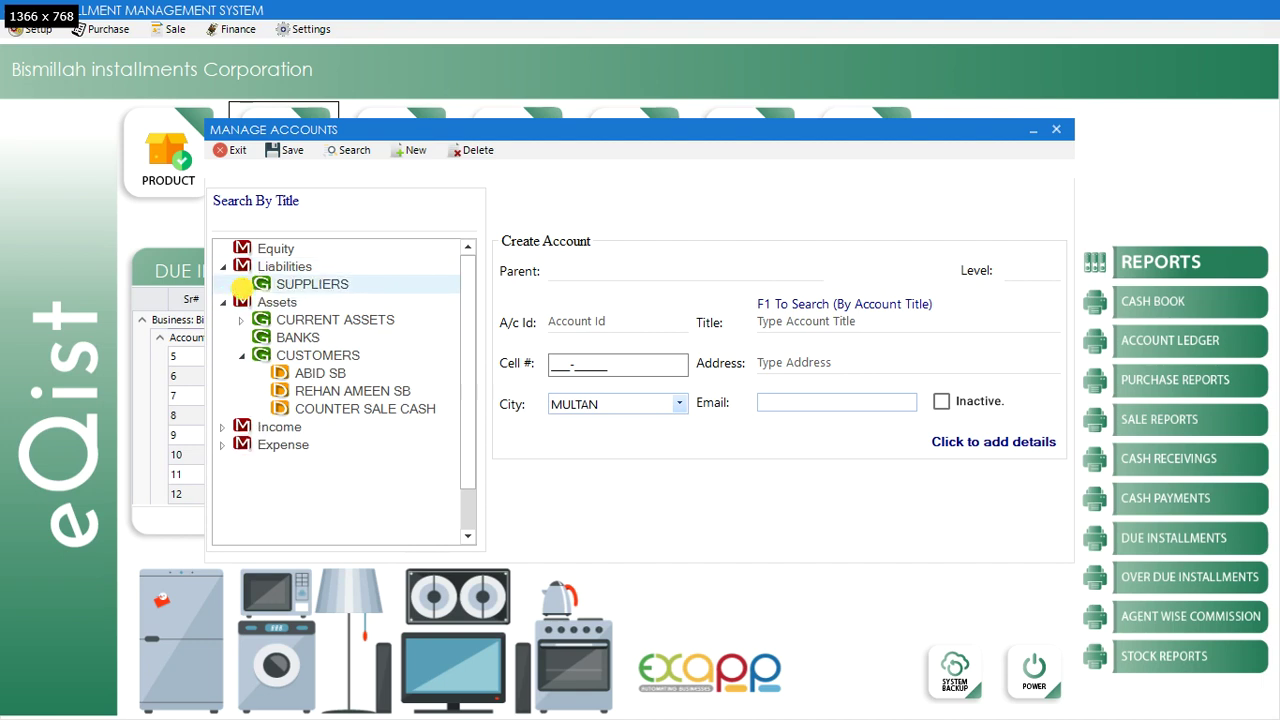
{"action": "left_click", "coordinate": [241, 284]}
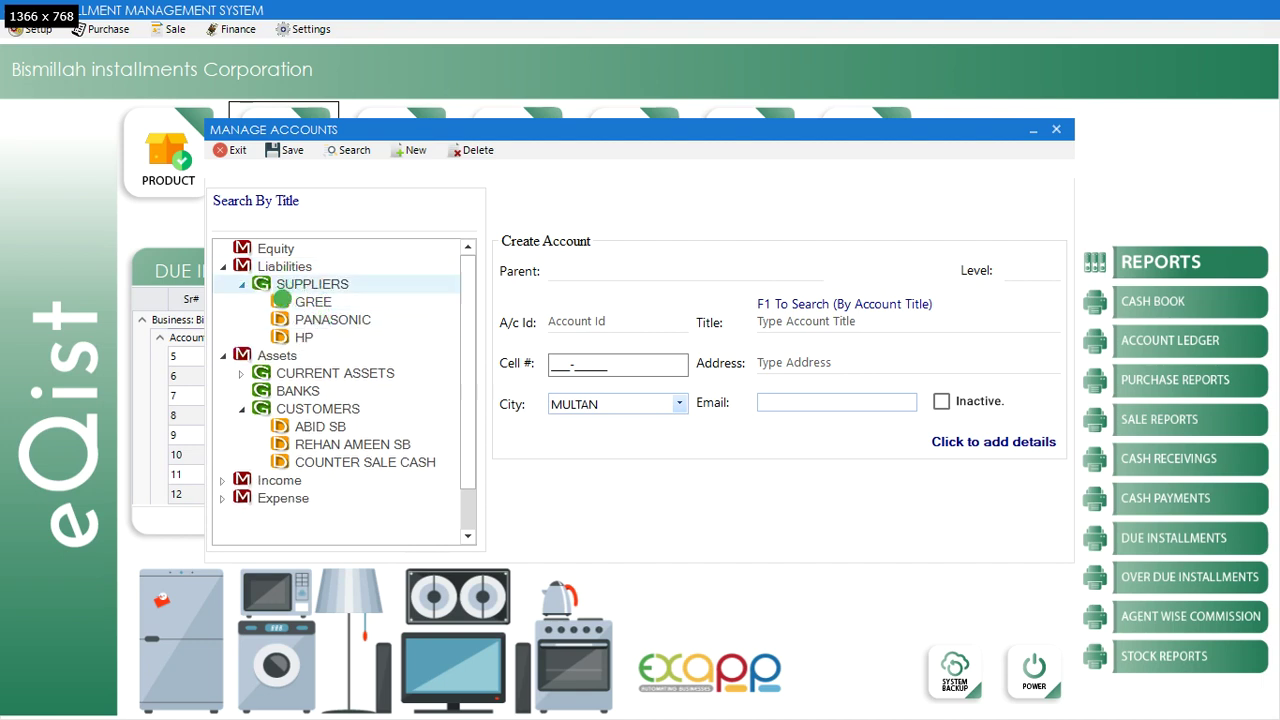
{"action": "left_click", "coordinate": [232, 150]}
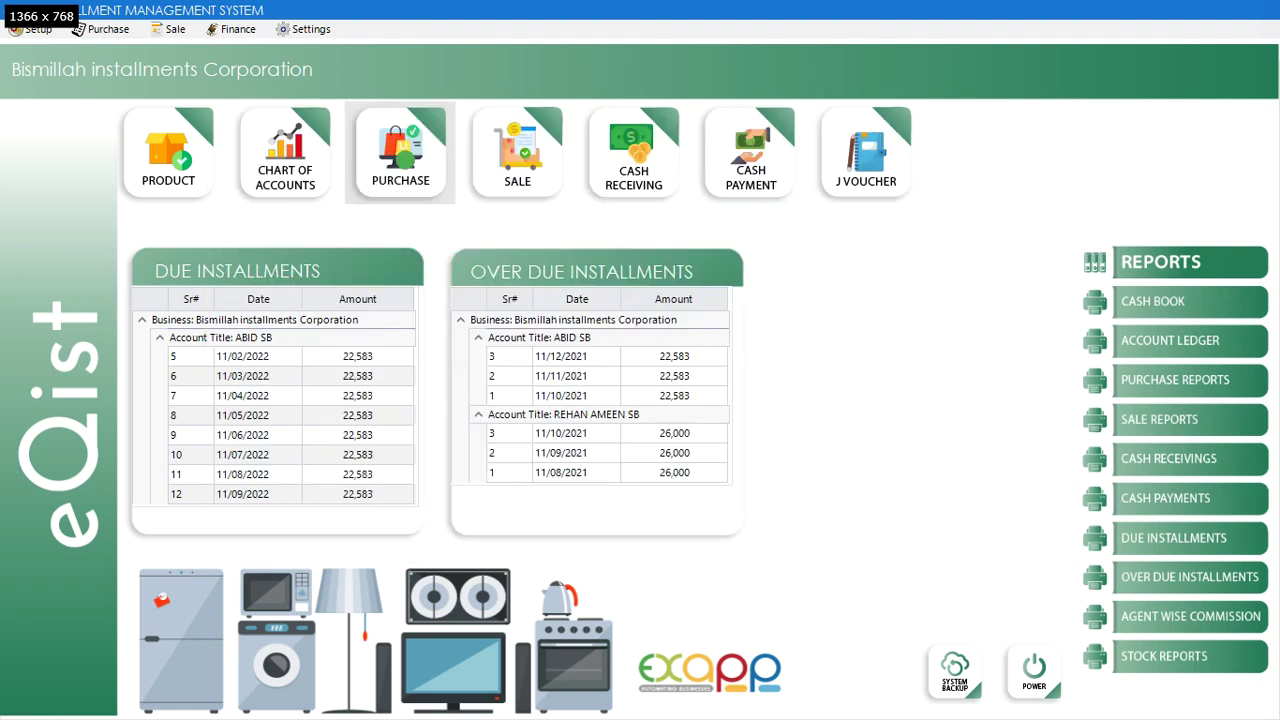
- View purchase voucher 3 for Bismillah installments Corporation and close the purchase form
{"action": "left_click", "coordinate": [398, 162]}
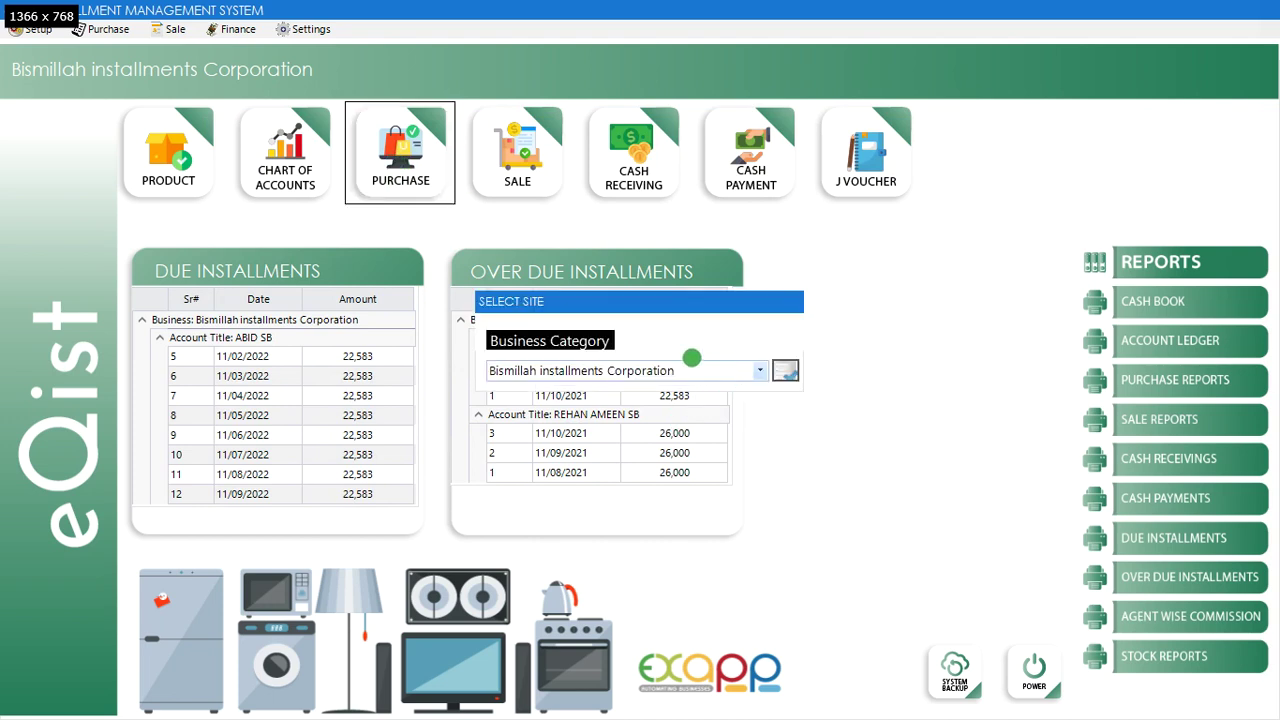
{"action": "key", "text": "Return"}
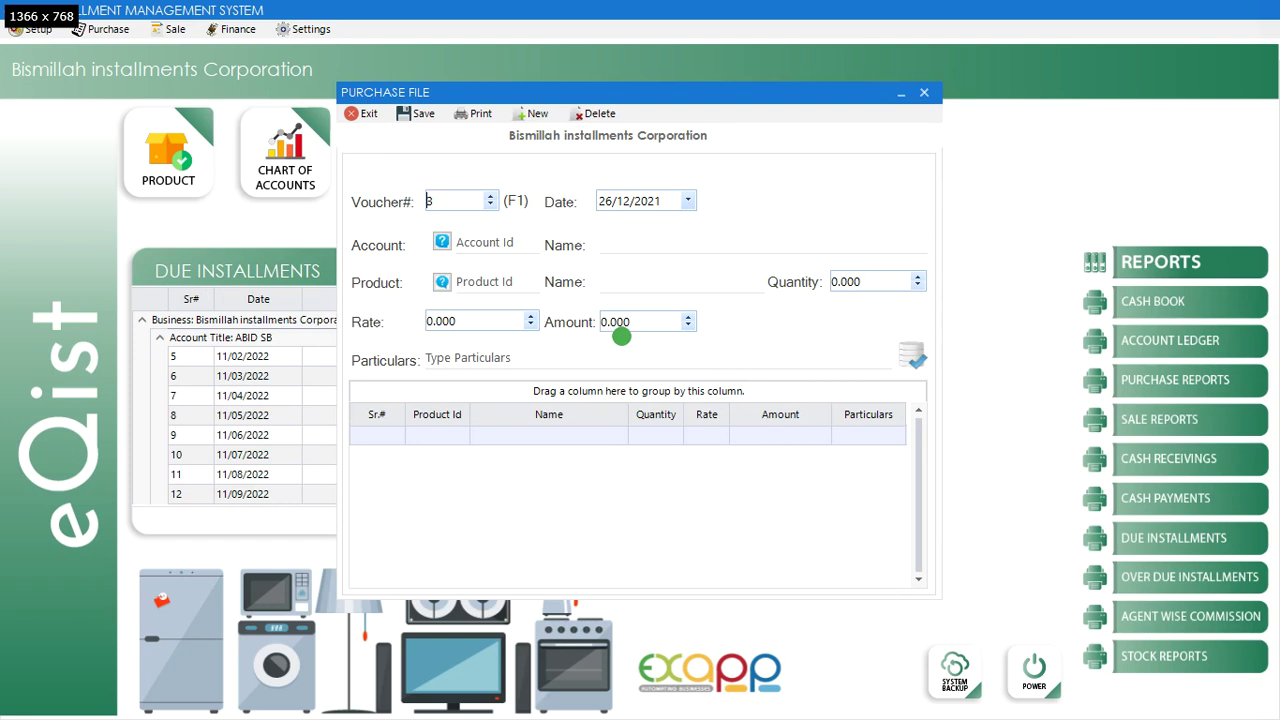
{"action": "key", "text": "Return"}
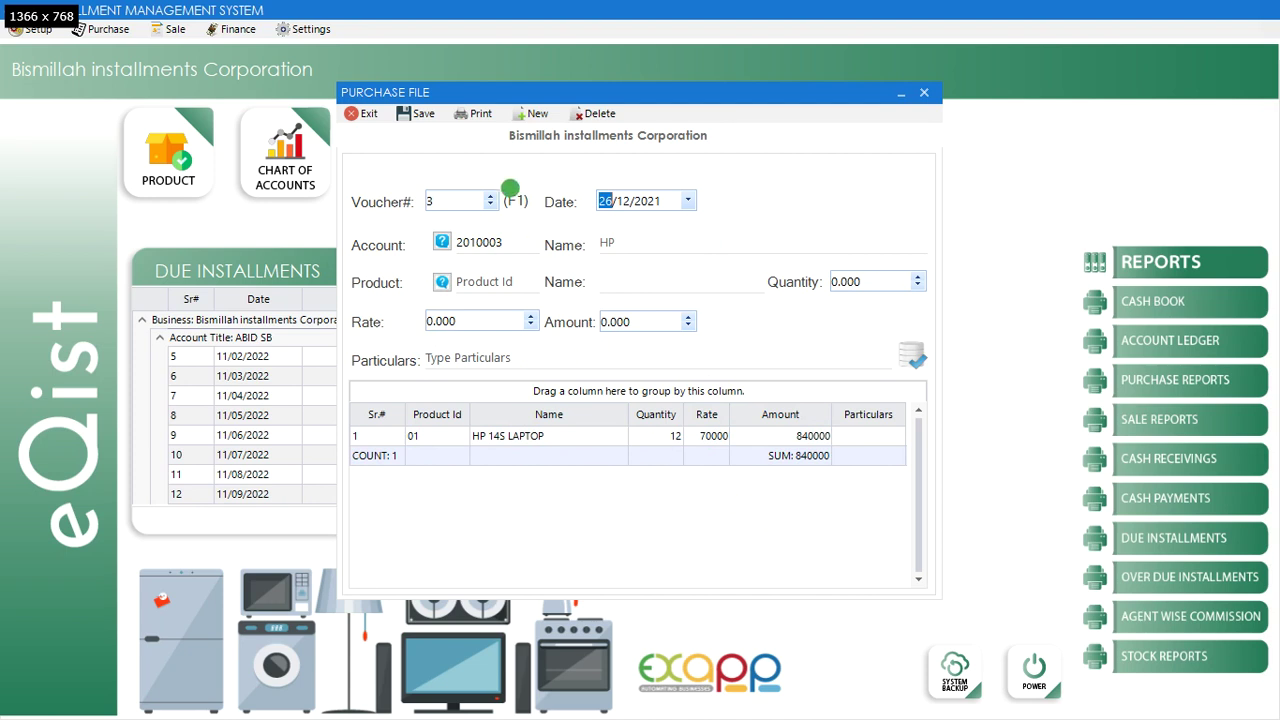
{"action": "left_click", "coordinate": [365, 114]}
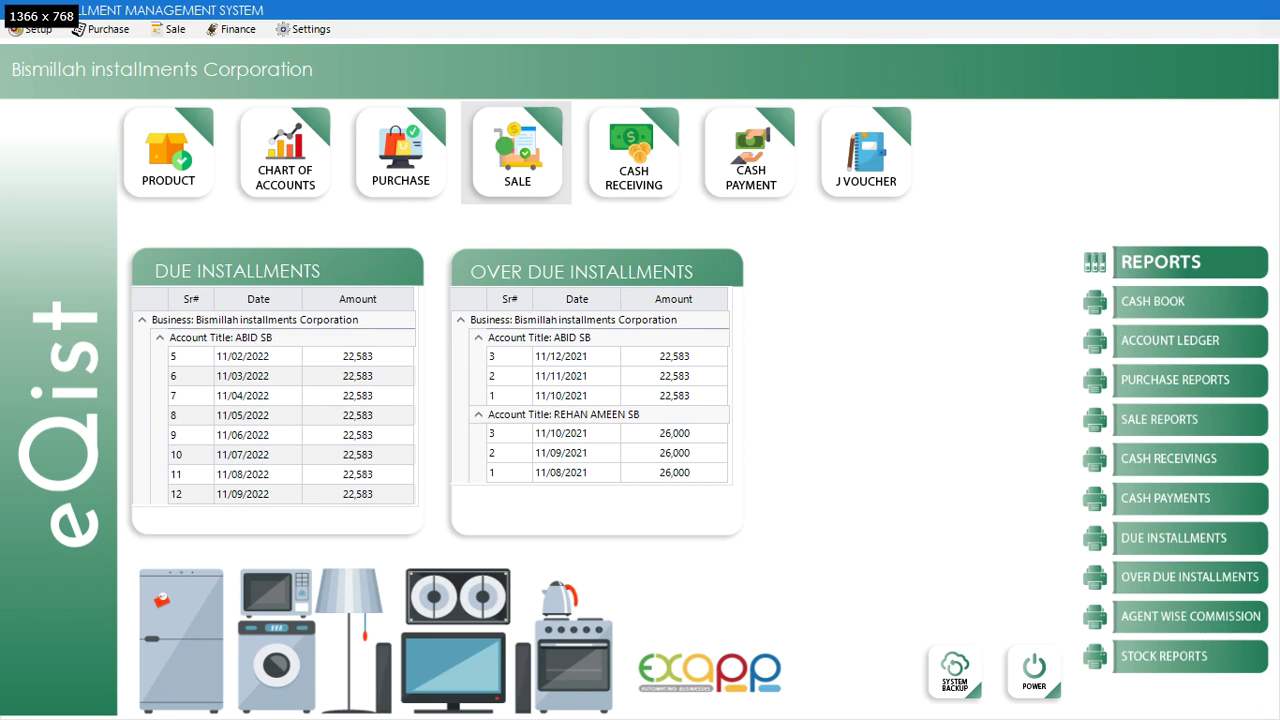
- Start a new sale for Bismillah installments Corporation and set its case number to 101
{"action": "left_click", "coordinate": [484, 160]}
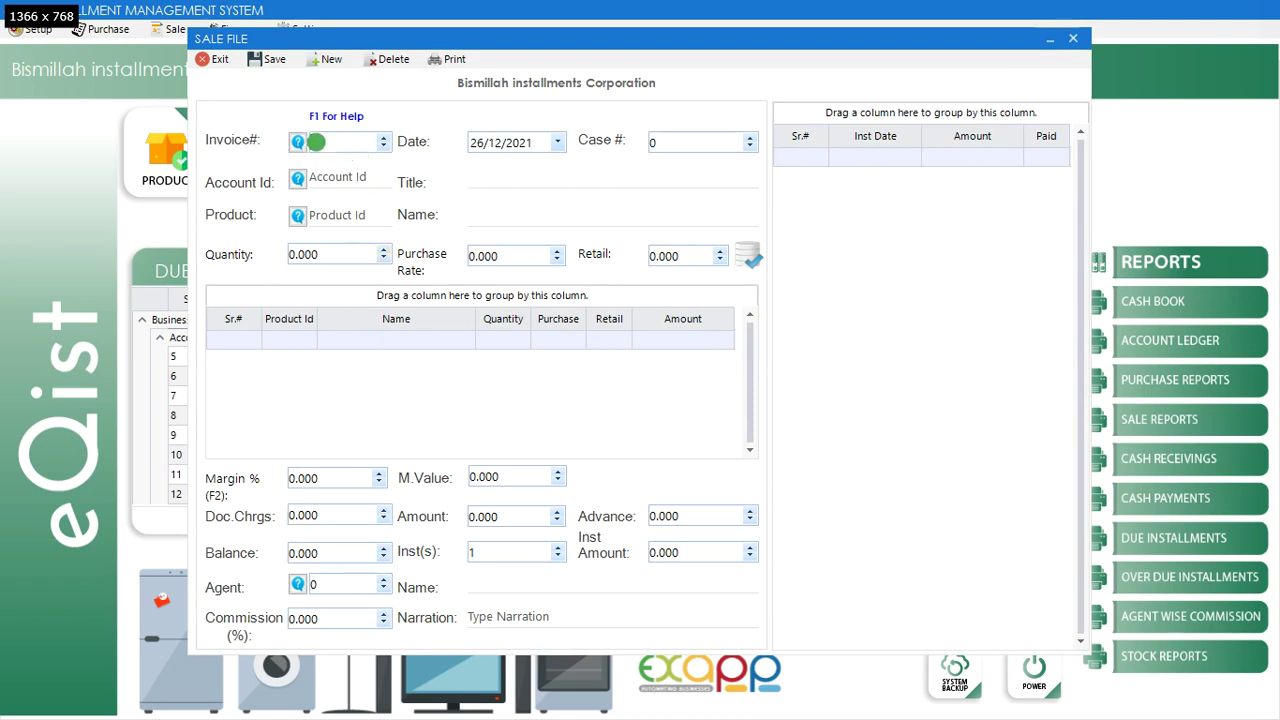
{"action": "key", "text": "Tab"}
{"action": "key", "text": "Tab"}
{"action": "type", "text": "10"}
{"action": "key", "text": "Tab"}
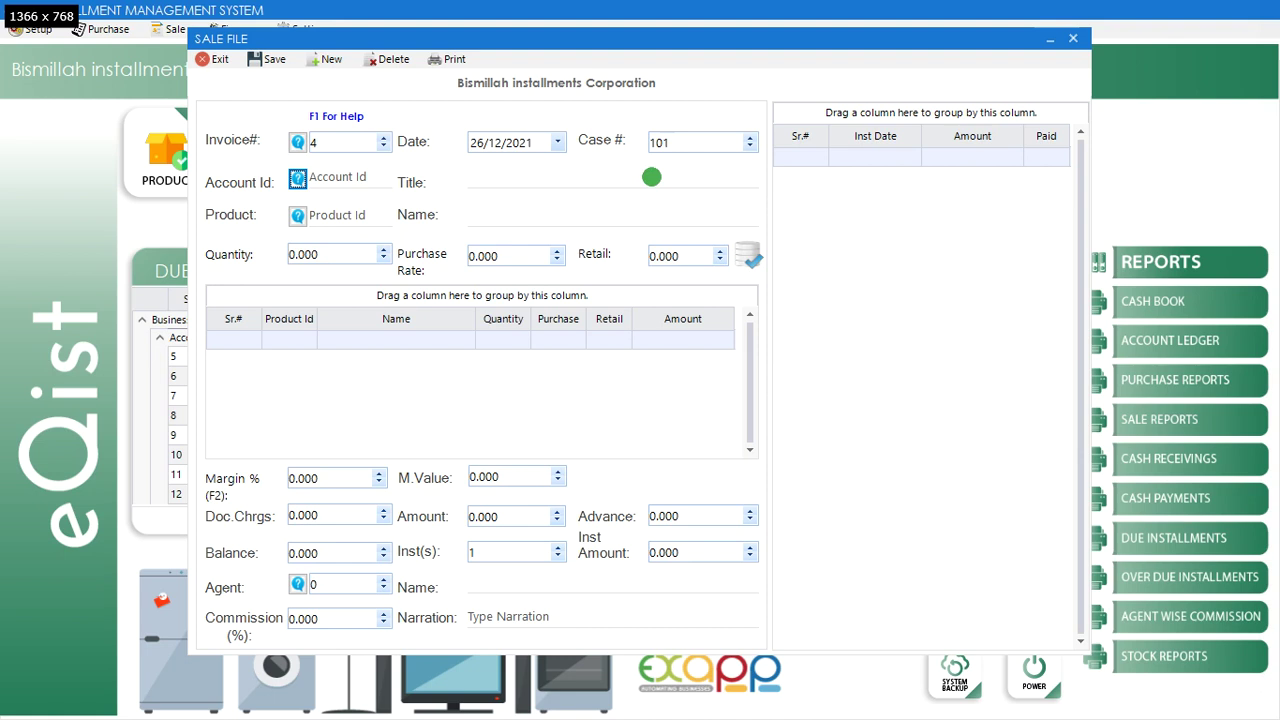
- Select the customer account listed just below CASH IN HAND and choose HP 14S LAPTOP as the product
{"action": "key", "text": "F1"}
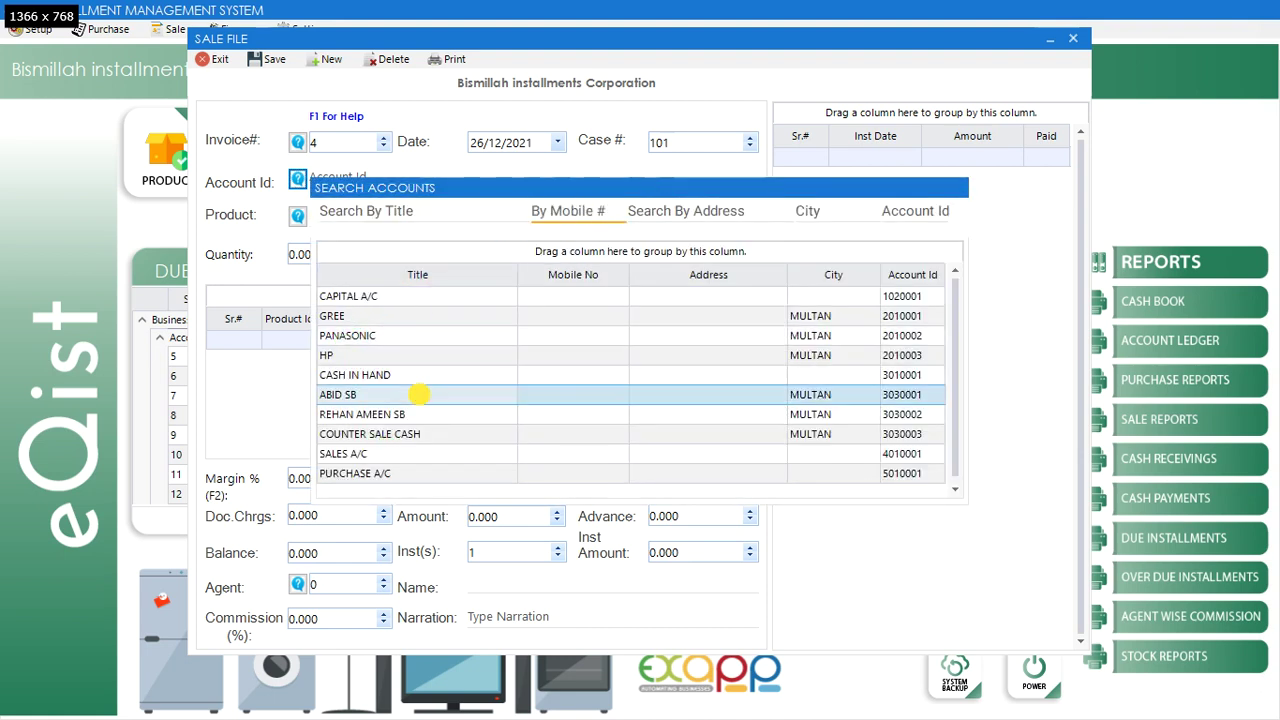
{"action": "double_click", "coordinate": [418, 395]}
{"action": "key", "text": "F1"}
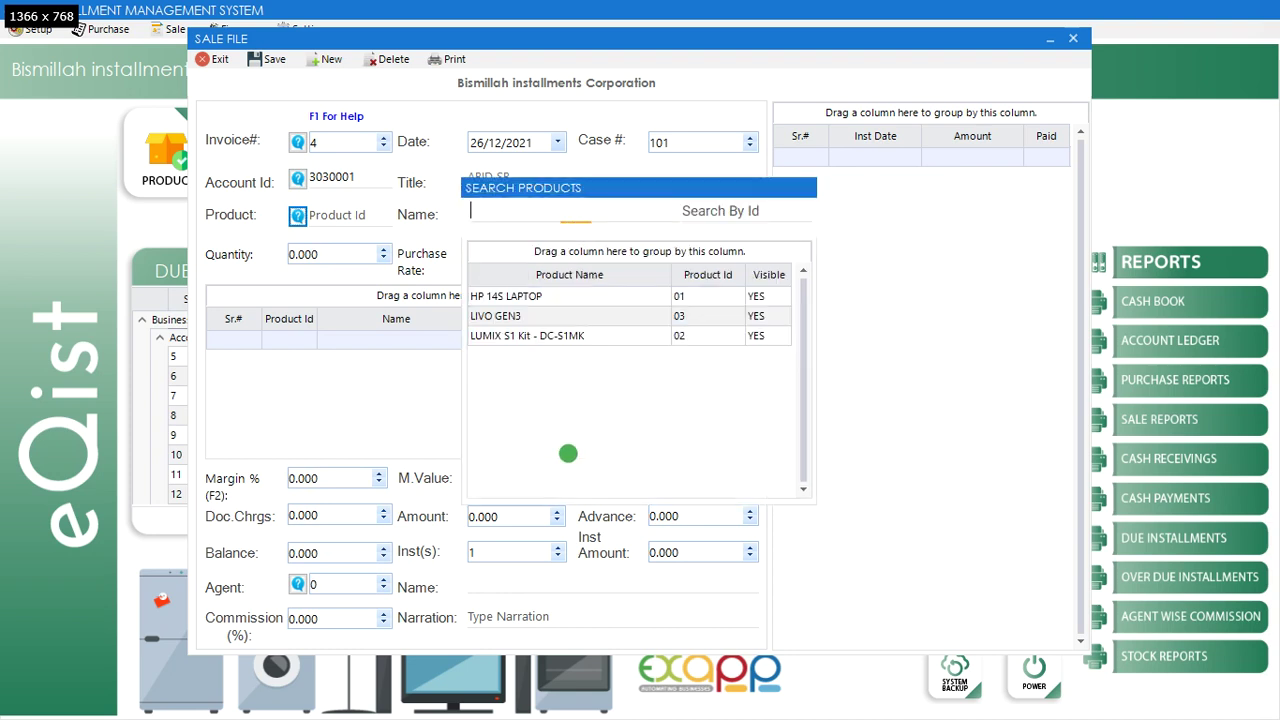
{"action": "key", "text": "Return"}
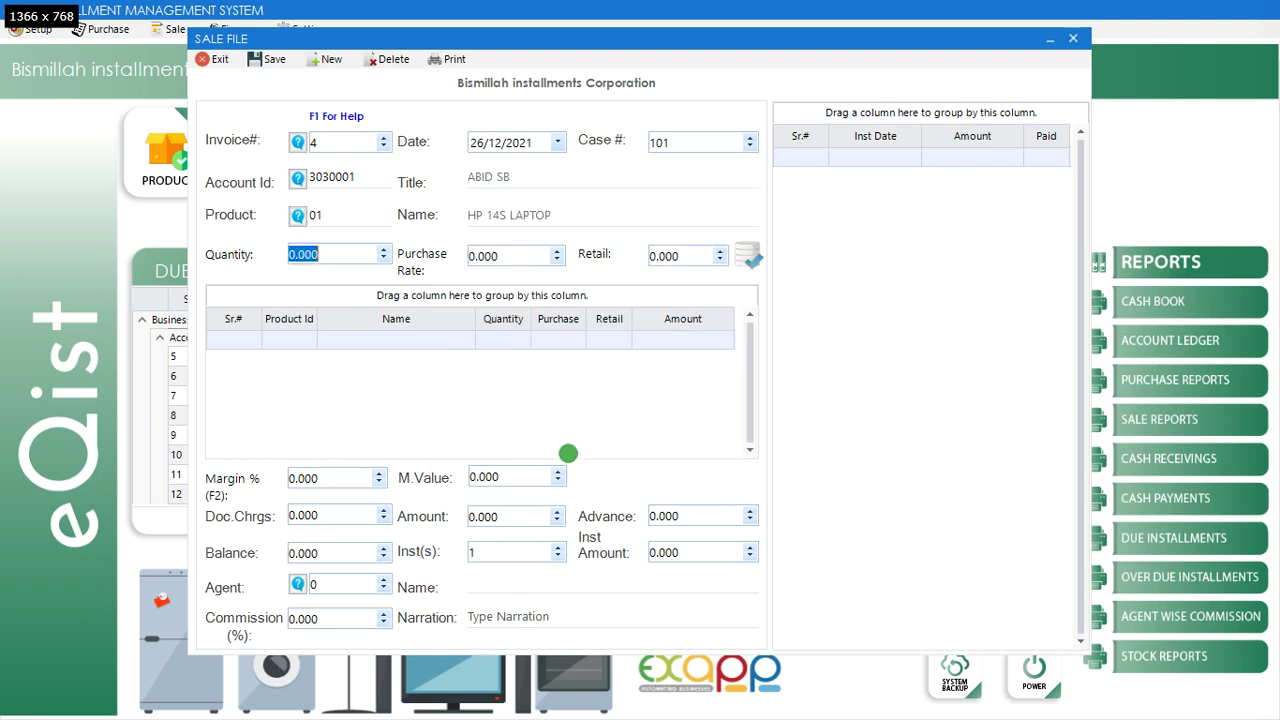
- Add the laptop to the sale with quantity 1, purchase rate 60000 and retail price 90000
{"action": "type", "text": "1"}
{"action": "key", "text": "Return"}
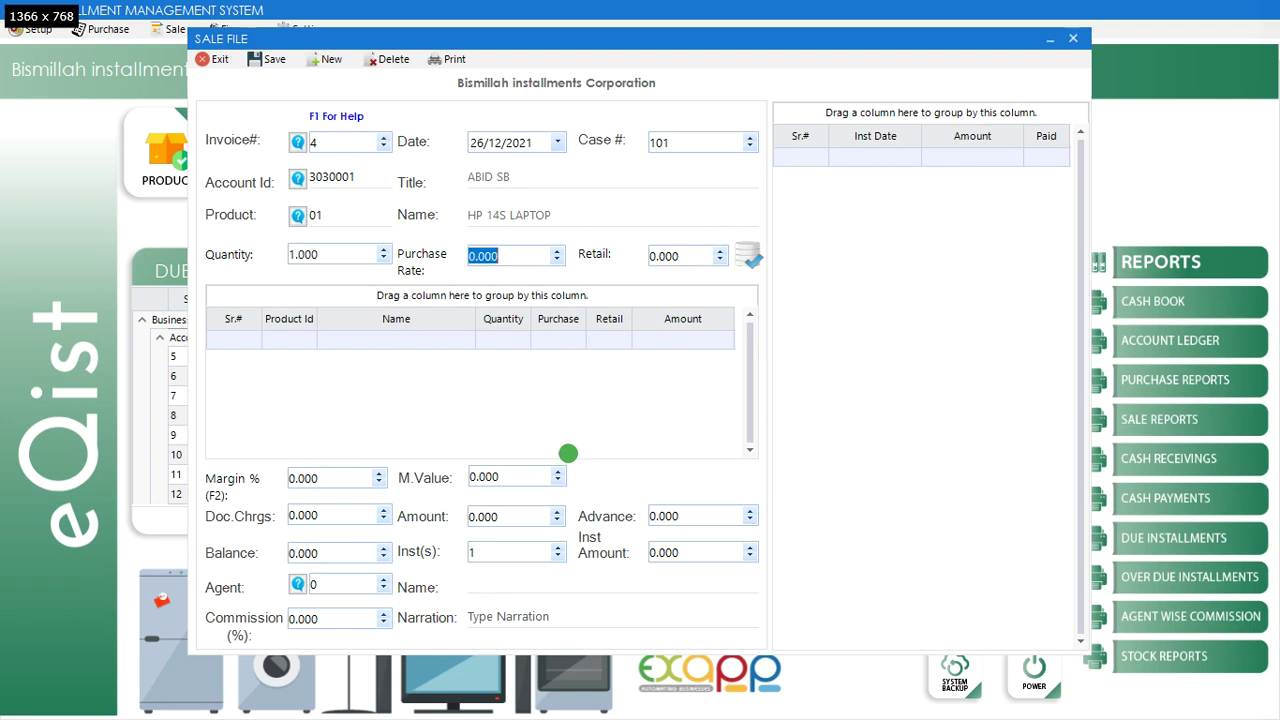
{"action": "type", "text": "12"}
{"action": "key", "text": "BackSpace"}
{"action": "key", "text": "BackSpace"}
{"action": "type", "text": "60000"}
{"action": "key", "text": "Tab"}
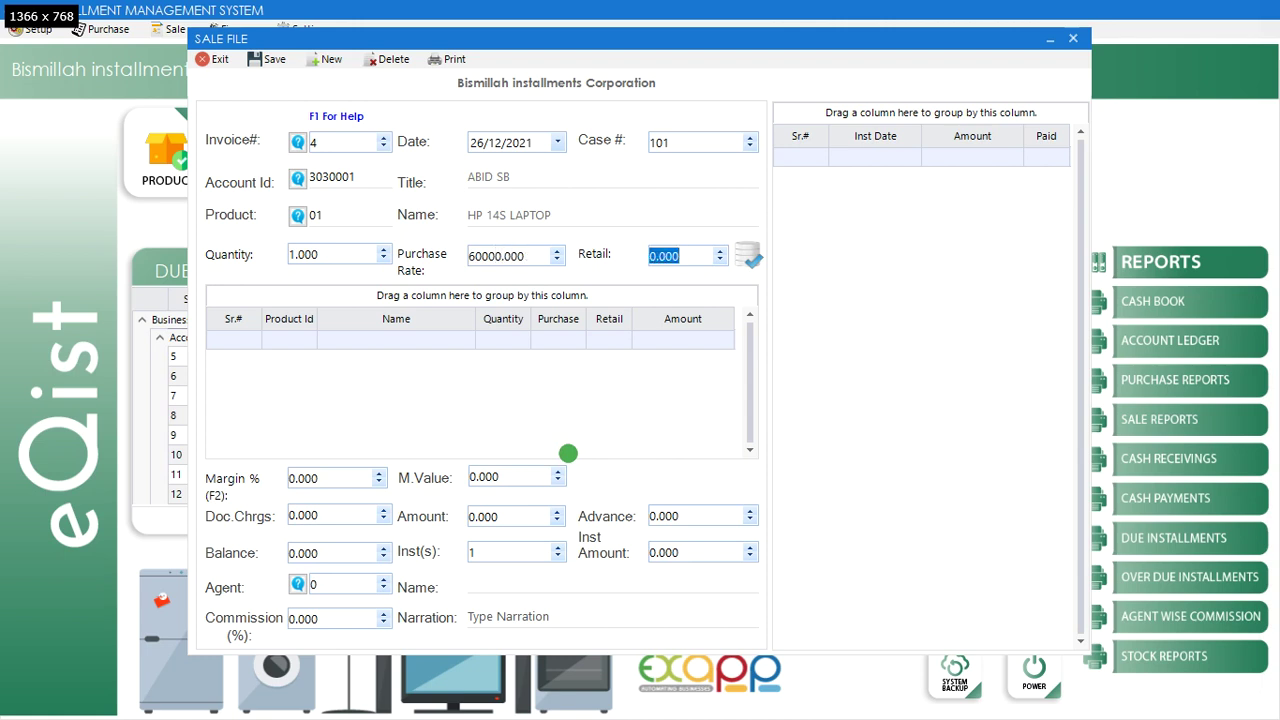
{"action": "type", "text": "90000"}
{"action": "key", "text": "Return"}
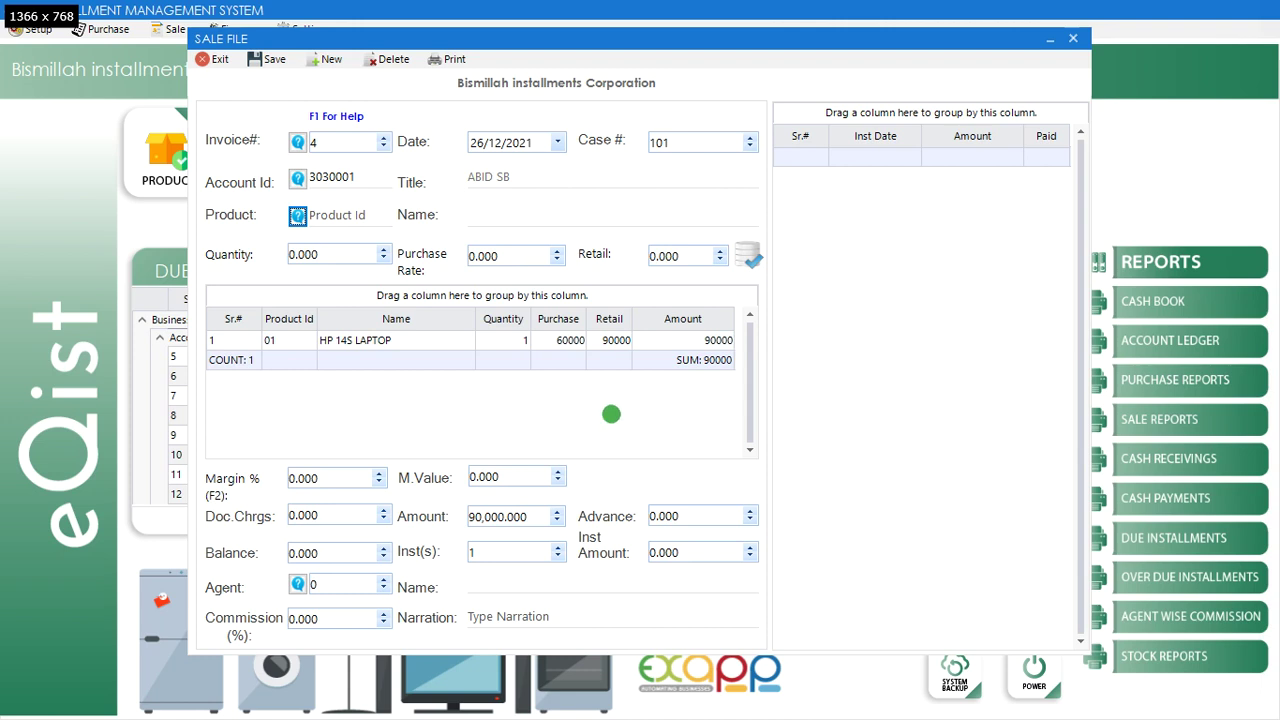
- Set the sale's document charges to 1000 and the advance payment to 20000
{"action": "left_click_drag", "start_coordinate": [367, 518], "coordinate": [236, 522]}
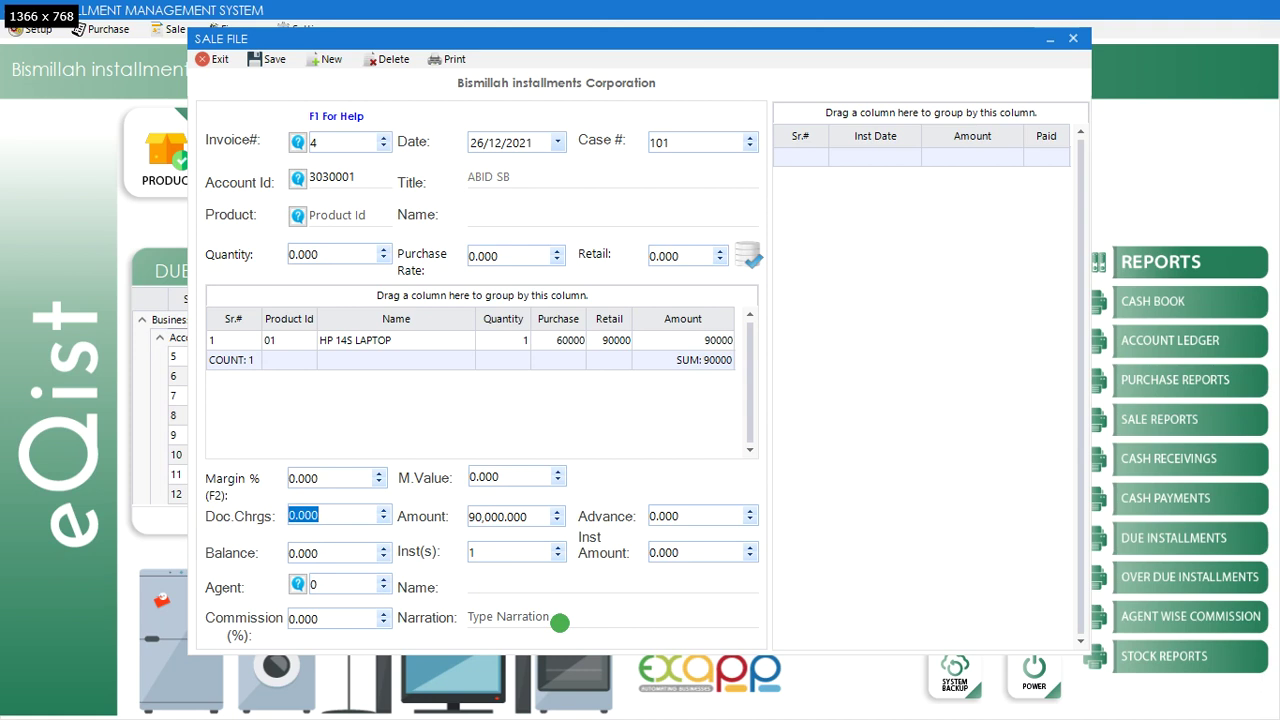
{"action": "type", "text": "1000"}
{"action": "key", "text": "Tab"}
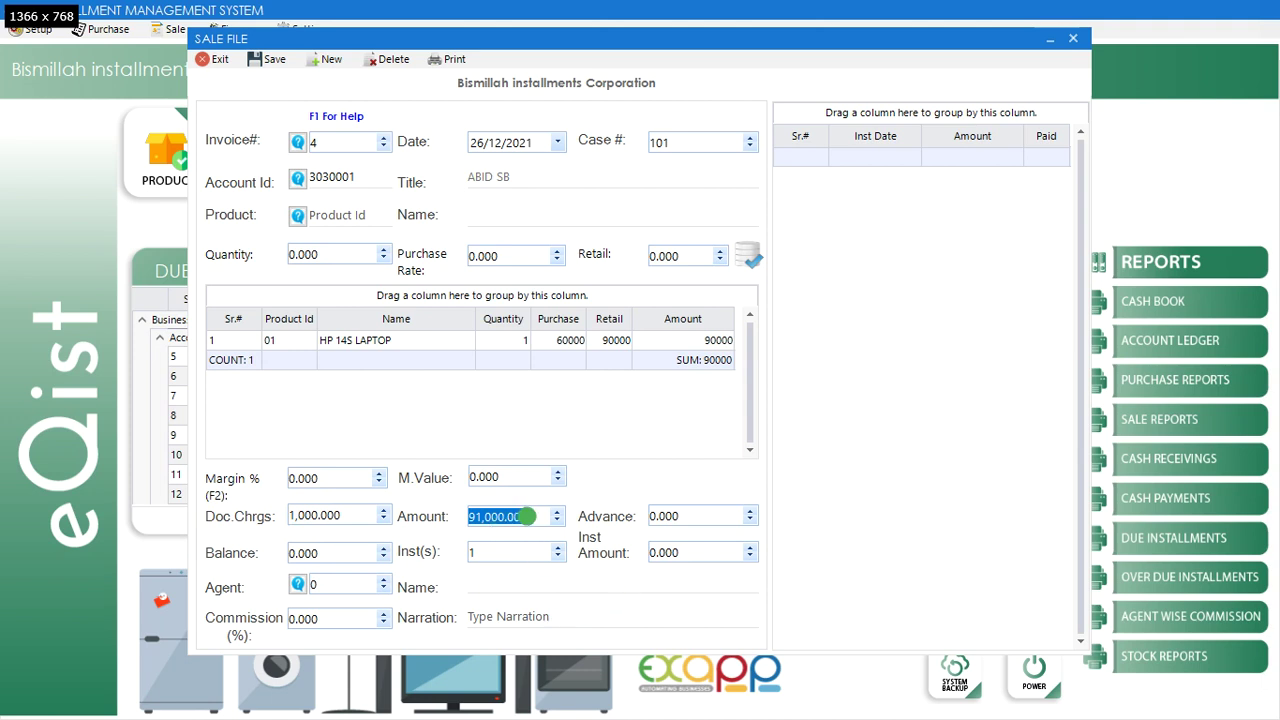
{"action": "left_click", "coordinate": [666, 516]}
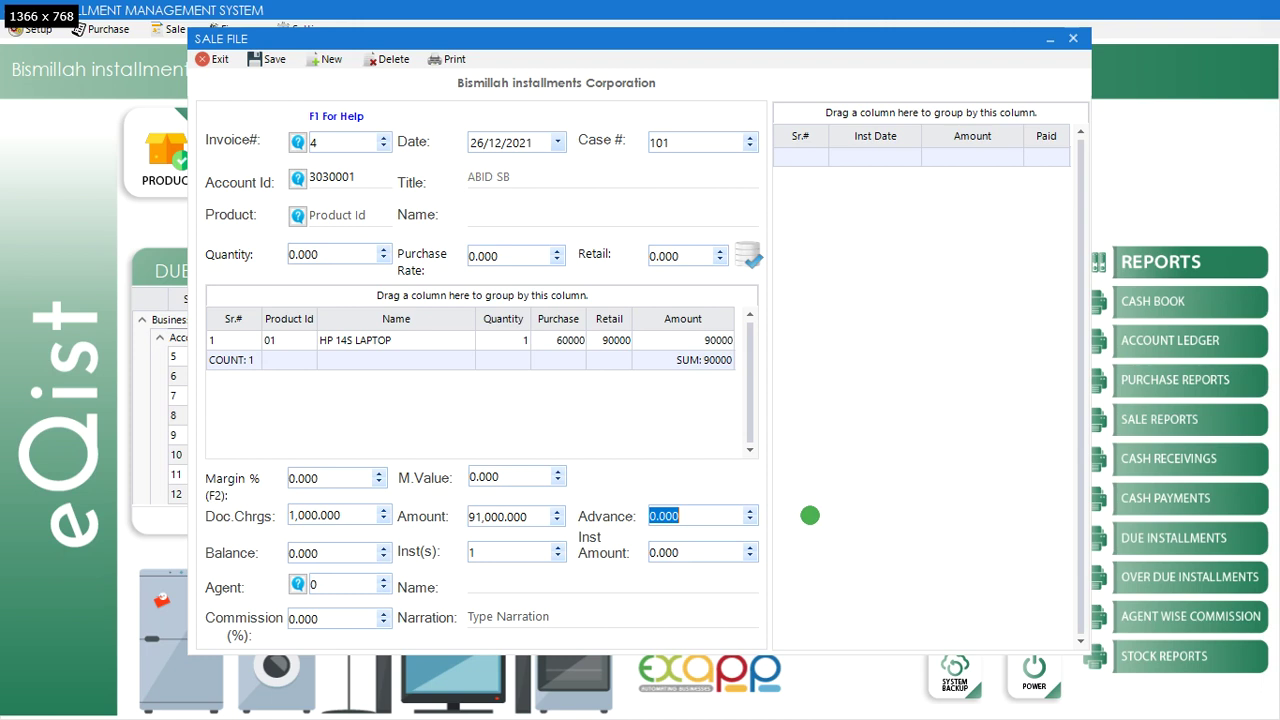
{"action": "type", "text": "20000"}
{"action": "key", "text": "Tab"}
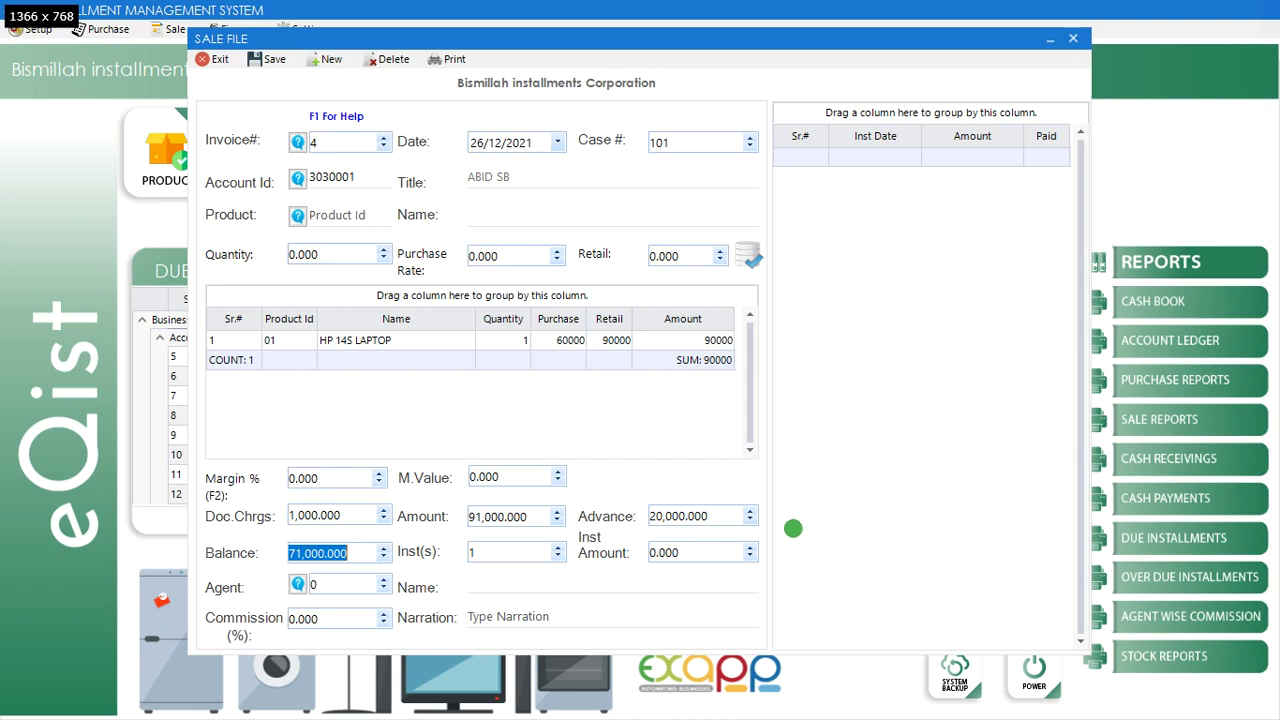
- Split the sale's balance into 12 installments and assign the agent with ID 1
{"action": "left_click", "coordinate": [518, 566]}
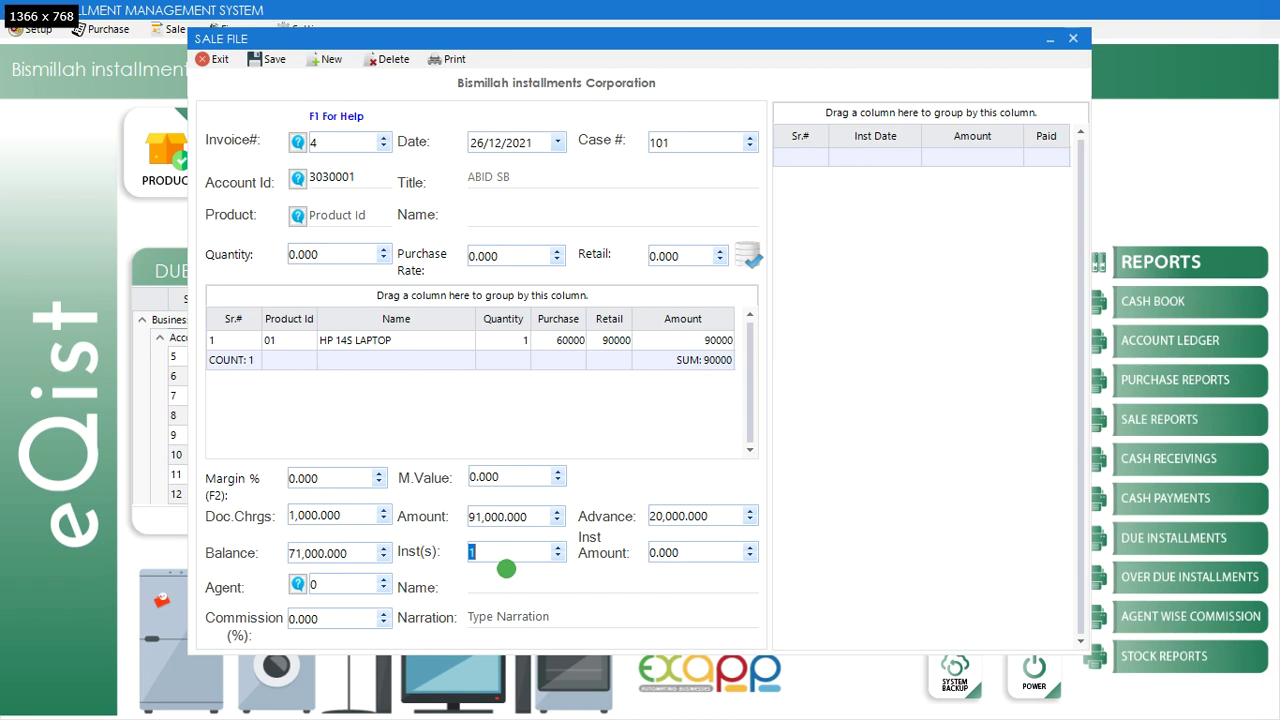
{"action": "type", "text": "12"}
{"action": "key", "text": "Tab"}
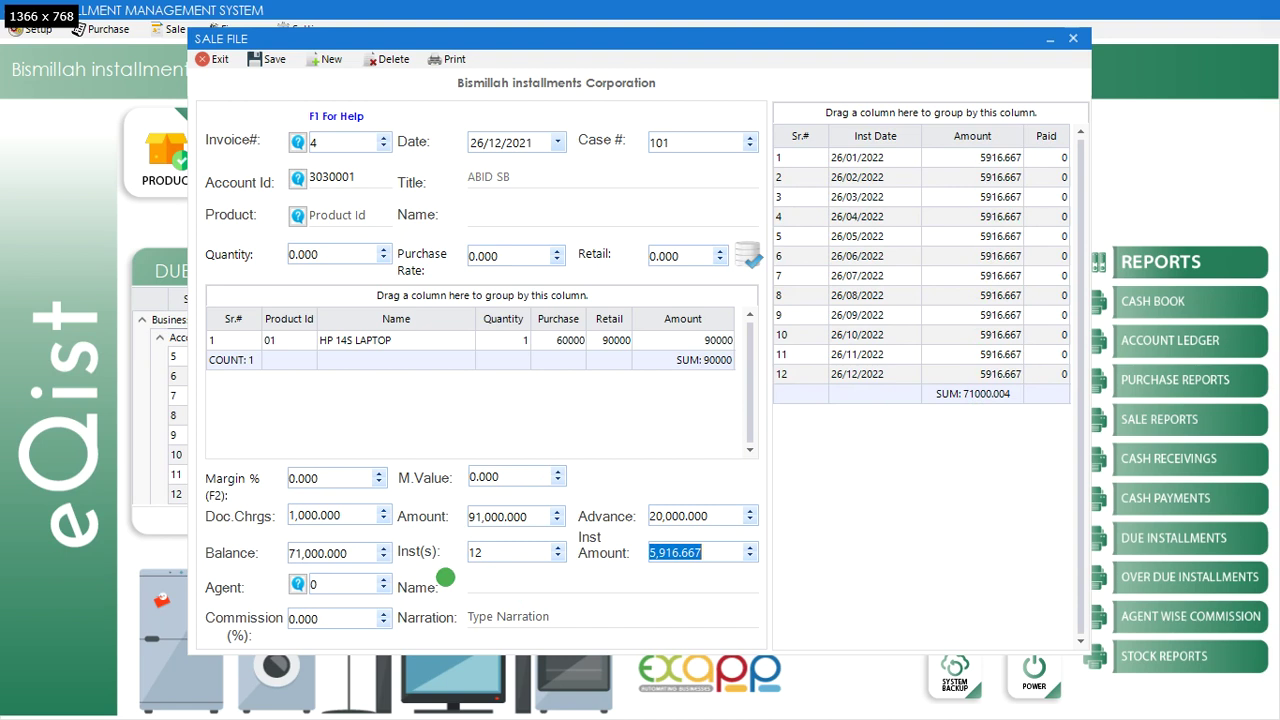
{"action": "left_click", "coordinate": [298, 584]}
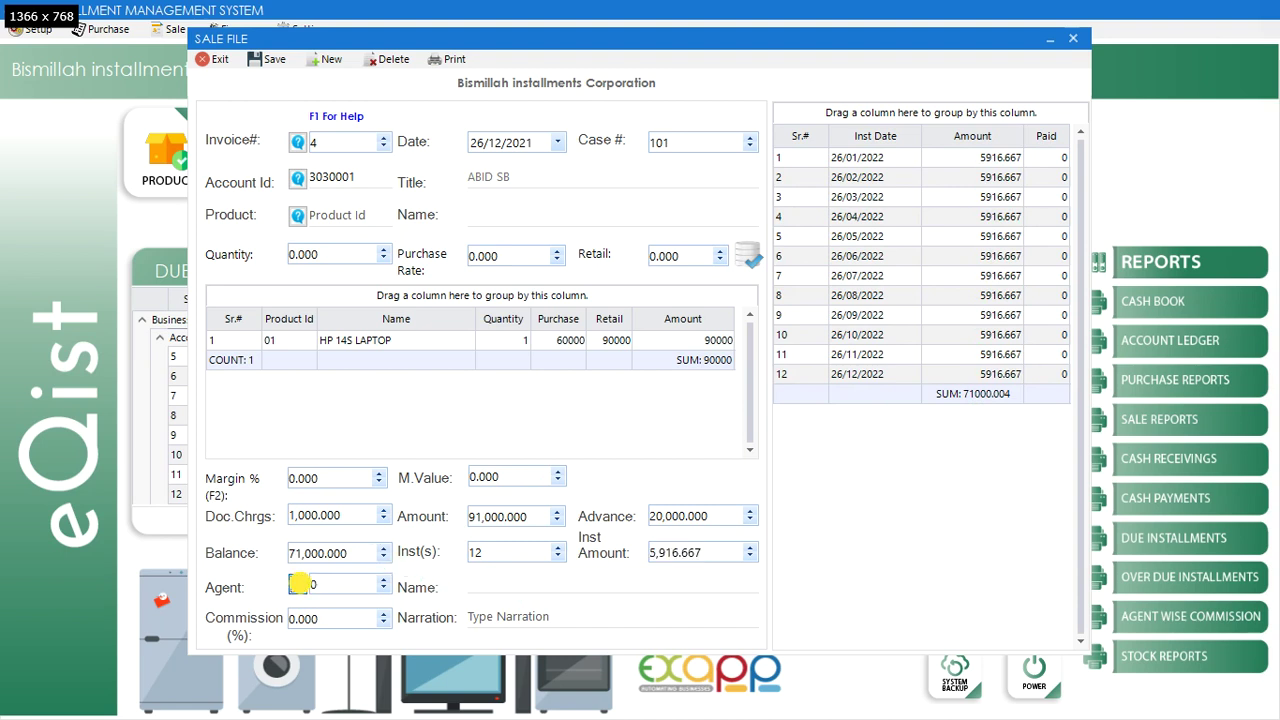
{"action": "key", "text": "Down"}
{"action": "key", "text": "Return"}
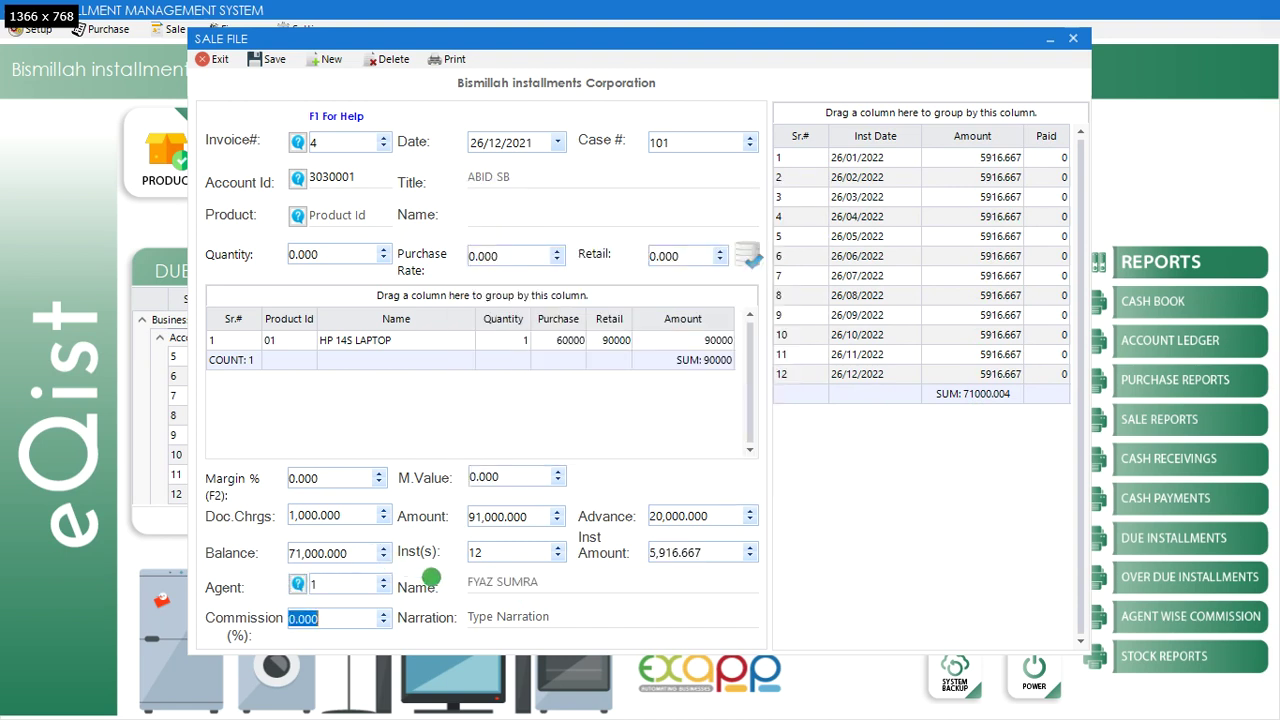
- Set the agent's commission to 10 percent and save the installment sale
{"action": "type", "text": "10"}
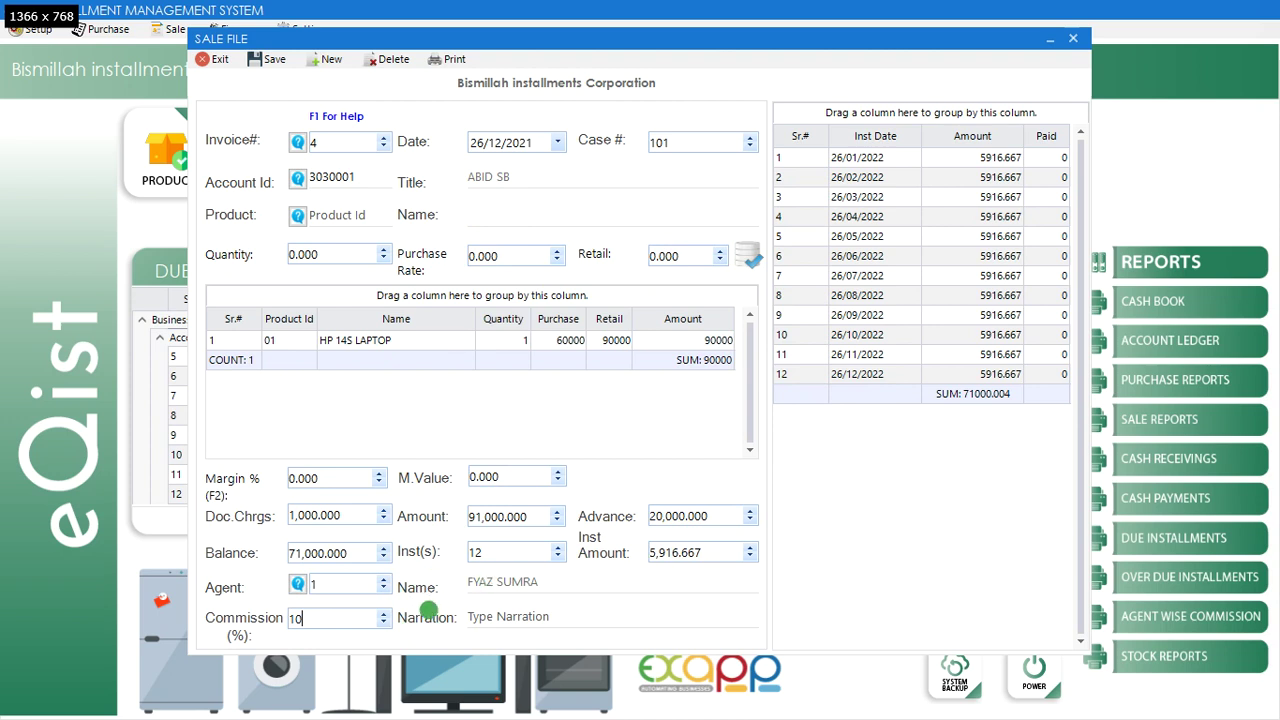
{"action": "left_click", "coordinate": [314, 586]}
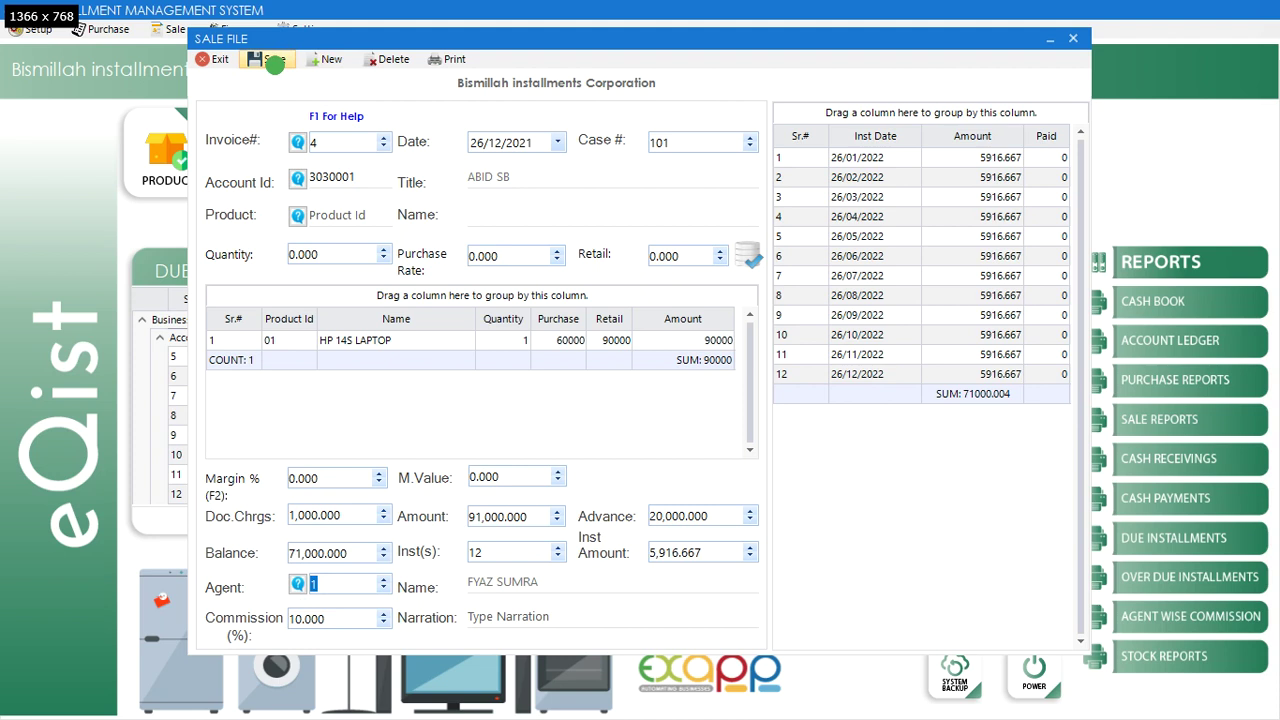
{"action": "left_click", "coordinate": [274, 63]}
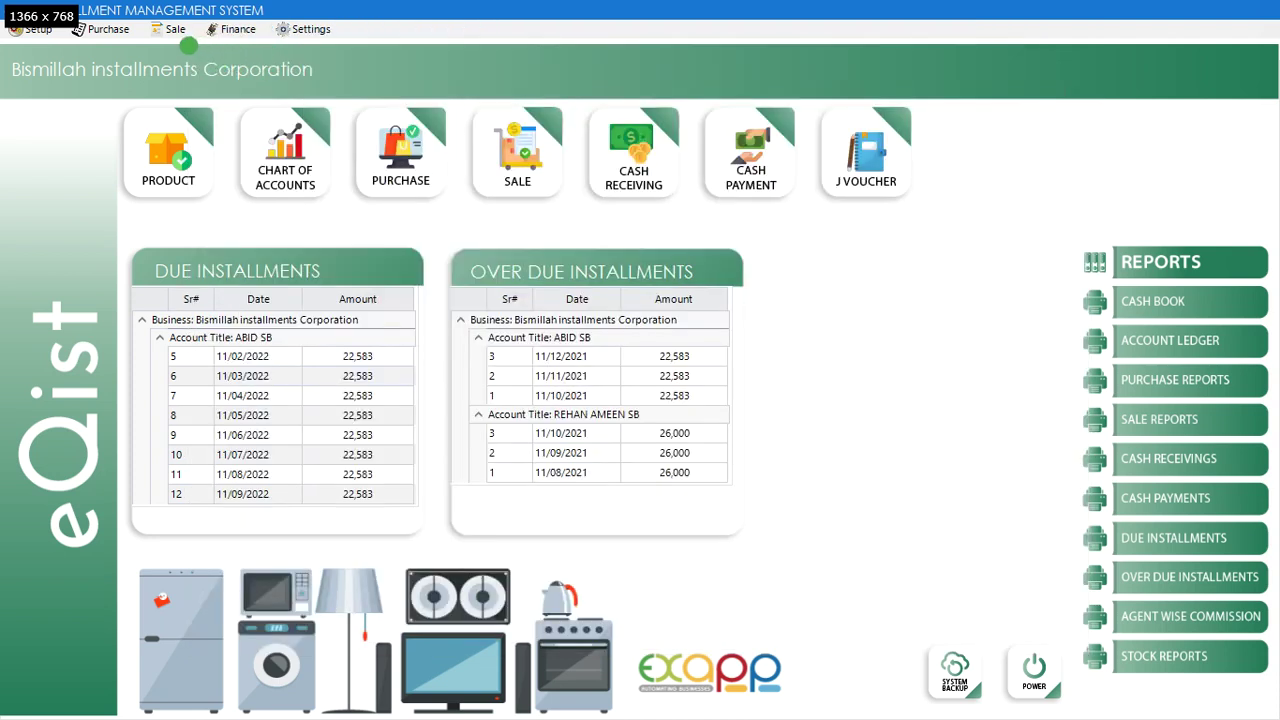
- Open the cash sale invoice form for Bismillah installments Corporation, look at voucher 3, and close the form
{"action": "left_click", "coordinate": [170, 29]}
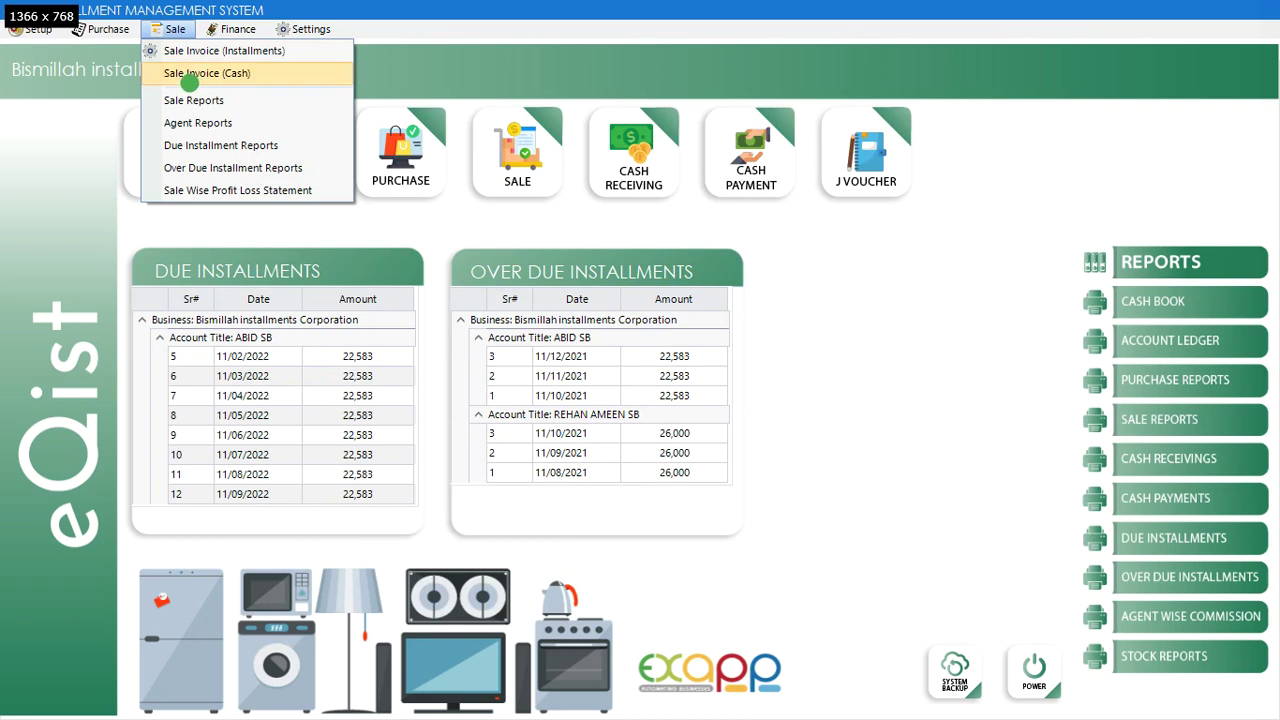
{"action": "left_click", "coordinate": [262, 73]}
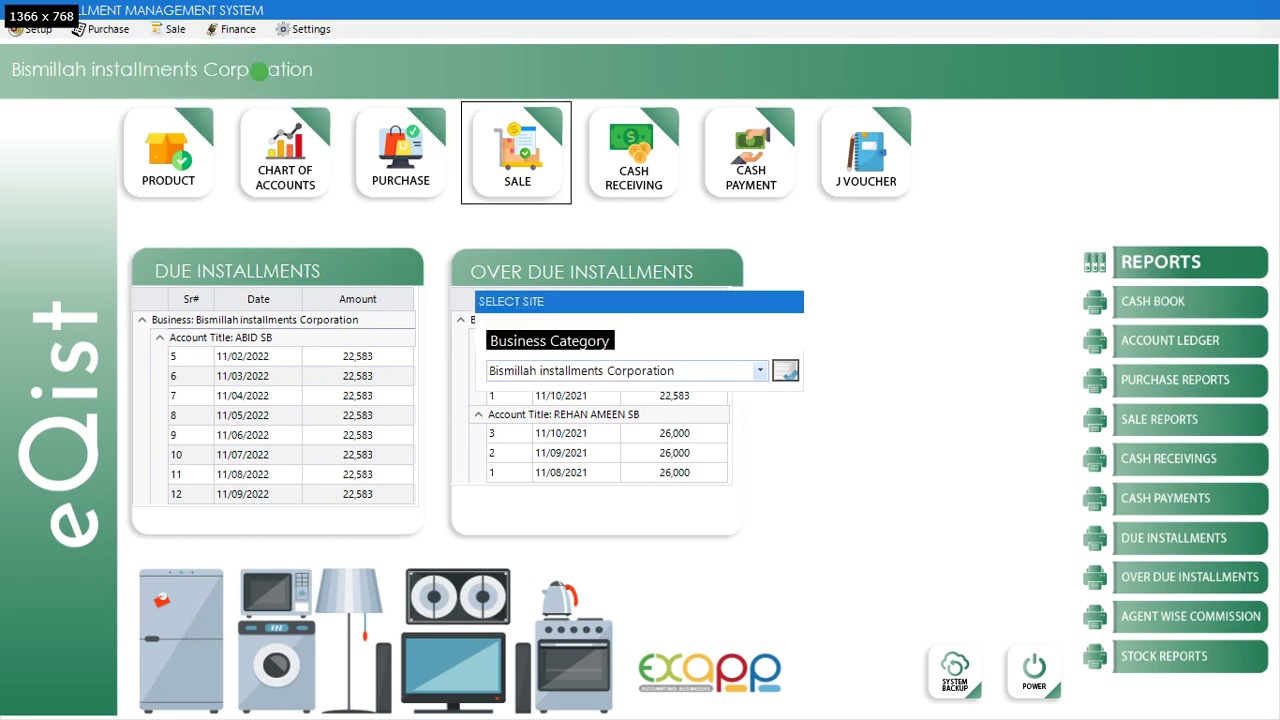
{"action": "key", "text": "Return"}
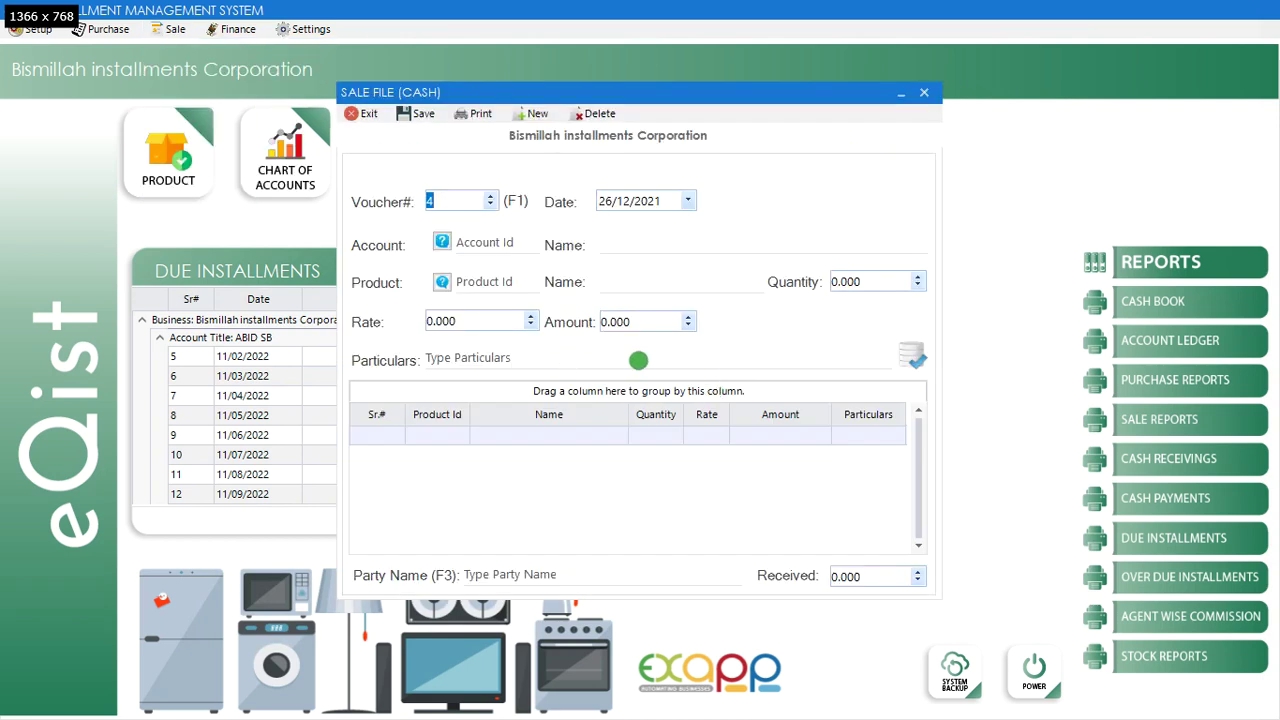
{"action": "key", "text": "Return"}
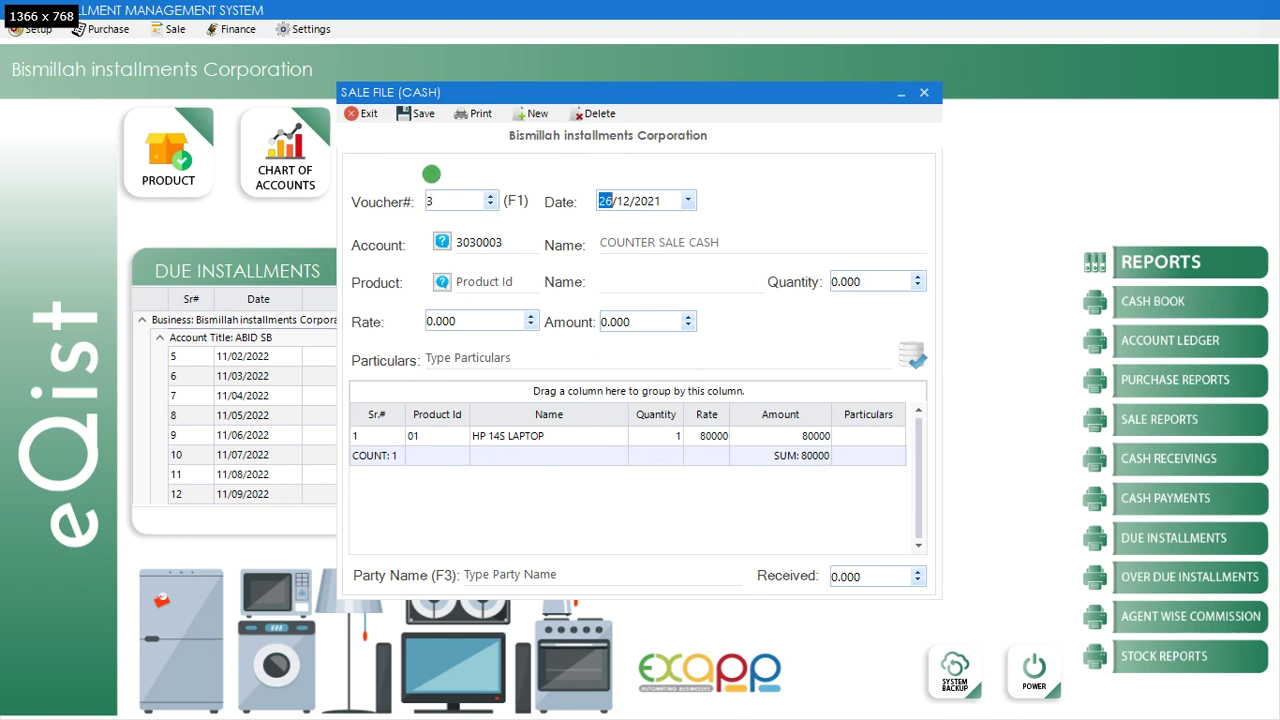
{"action": "left_click", "coordinate": [356, 114]}
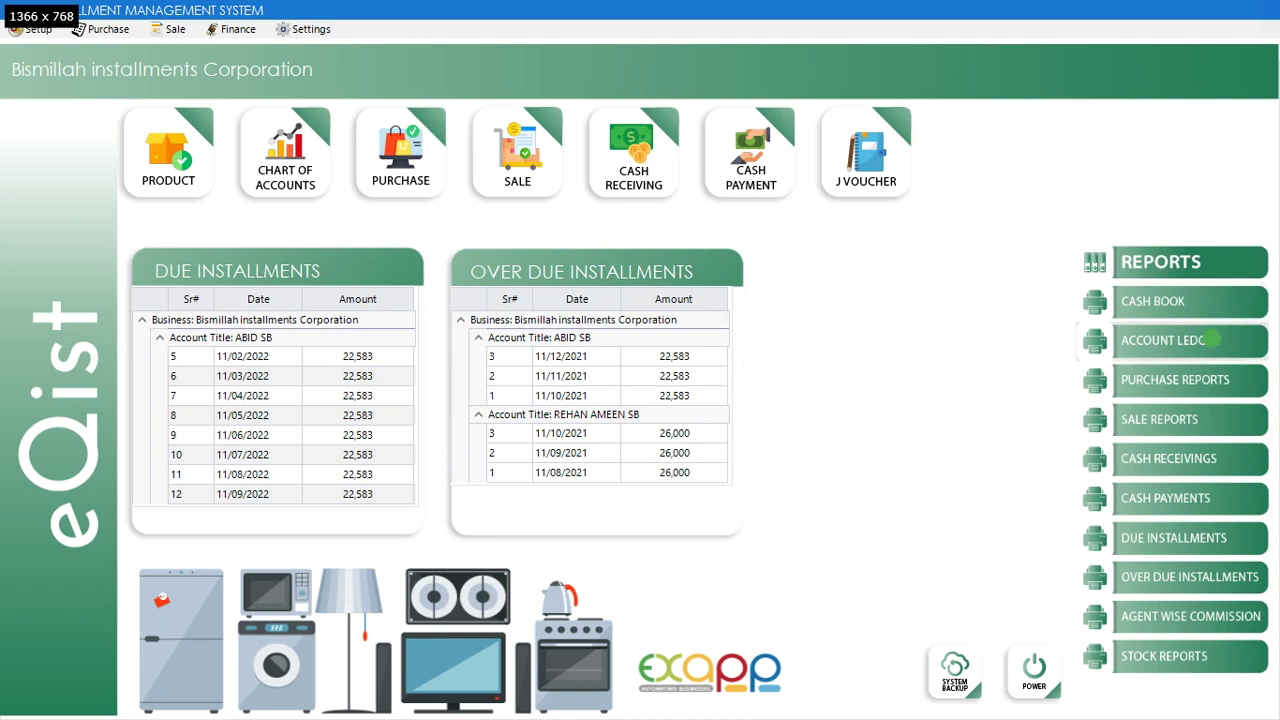
- Preview the account ledger of the customer listed just below CASH IN HAND, from 01/01/2000 to 26/12/2021
{"action": "left_click", "coordinate": [1180, 343]}
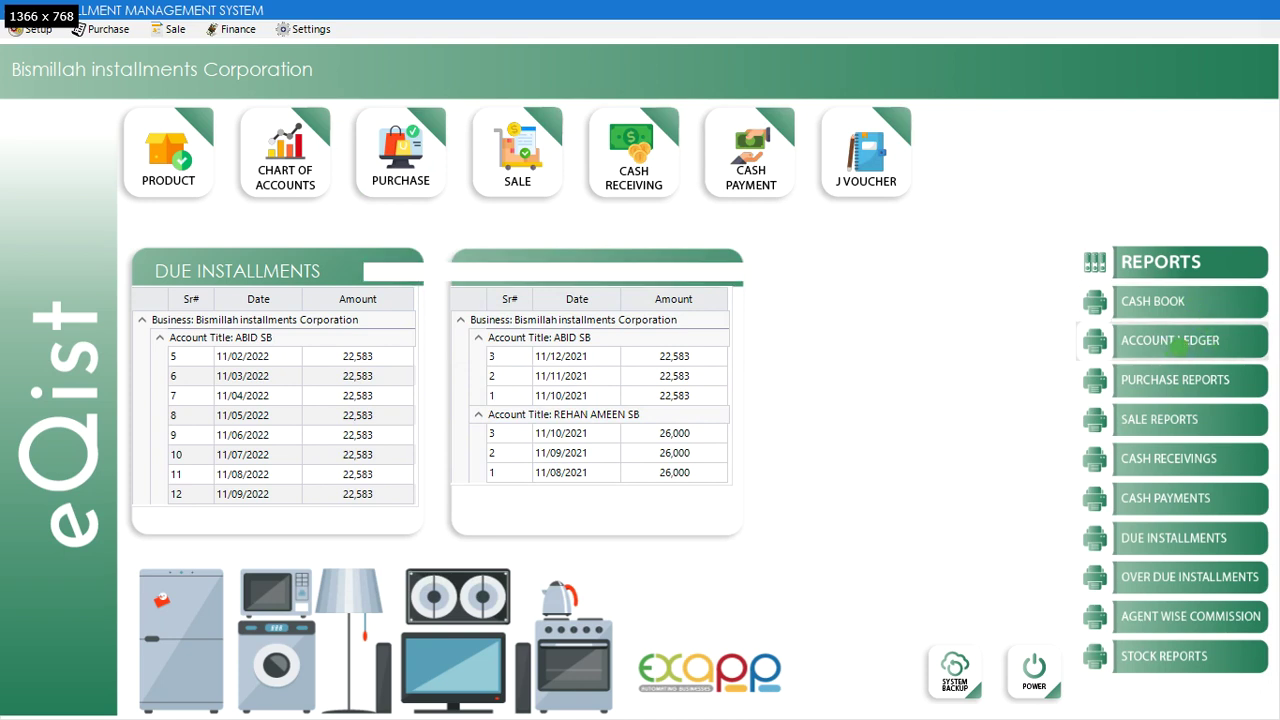
{"action": "key", "text": "F1"}
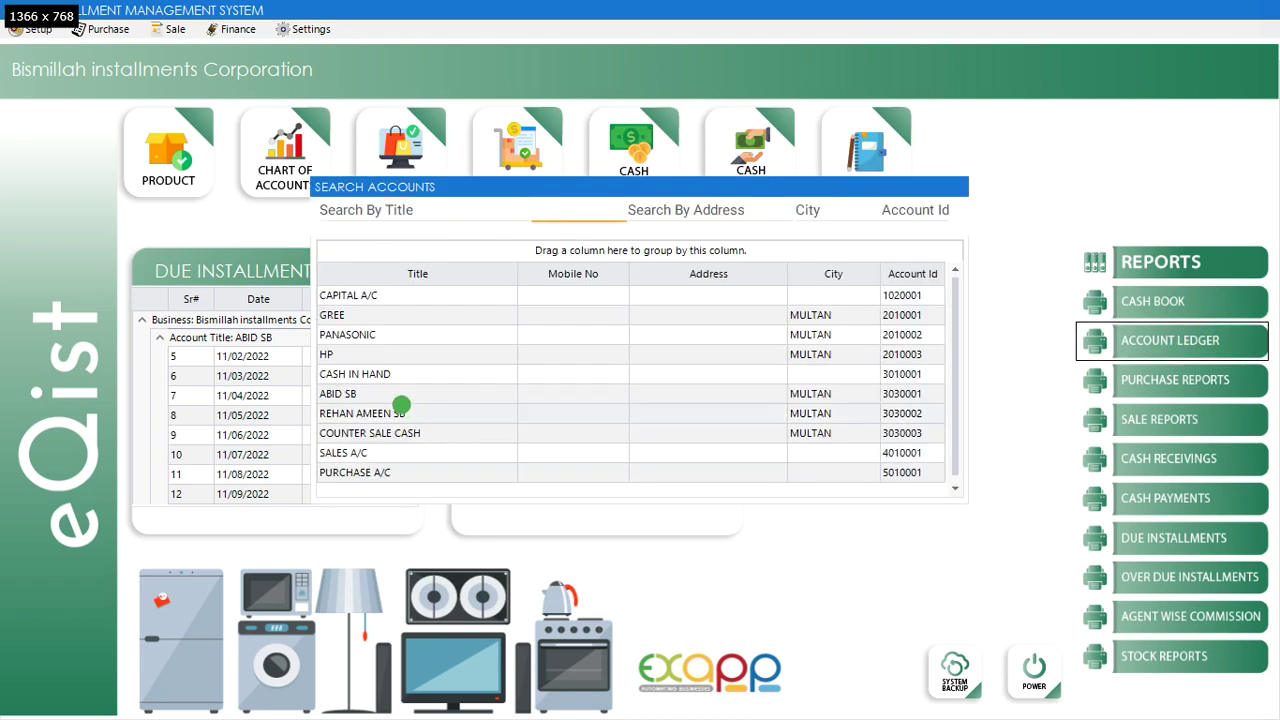
{"action": "double_click", "coordinate": [388, 396]}
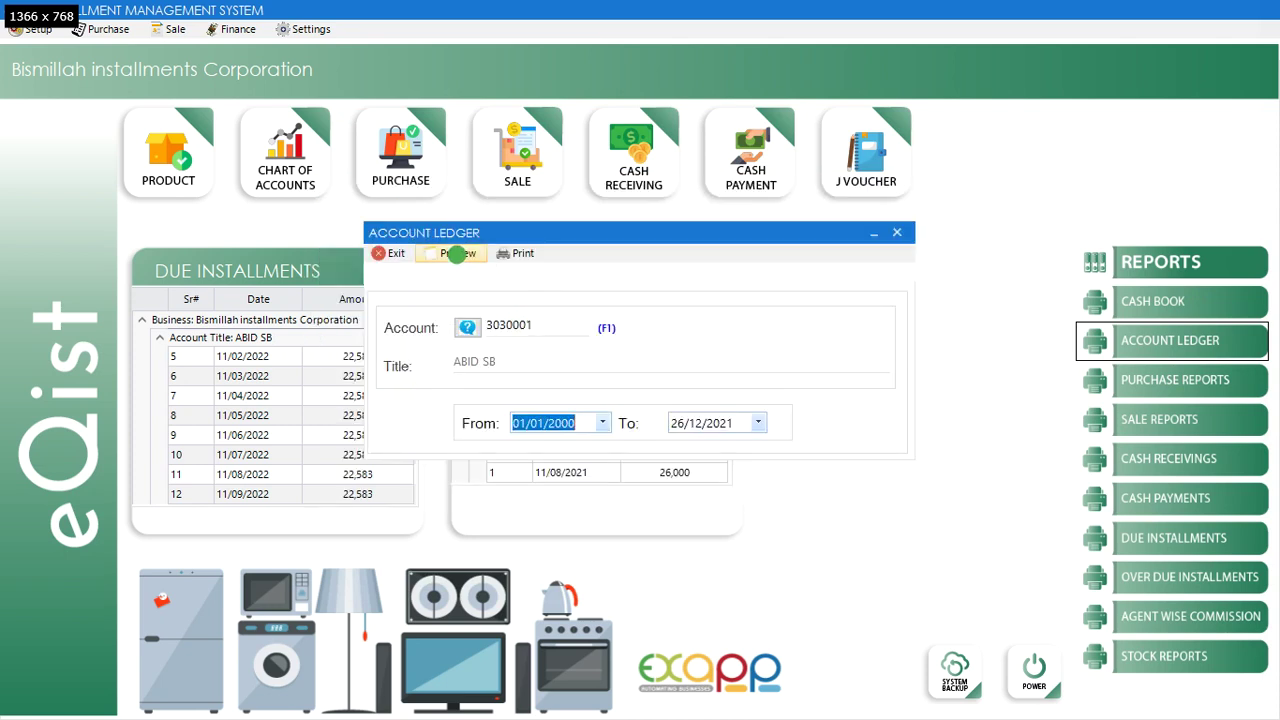
{"action": "left_click", "coordinate": [457, 254]}
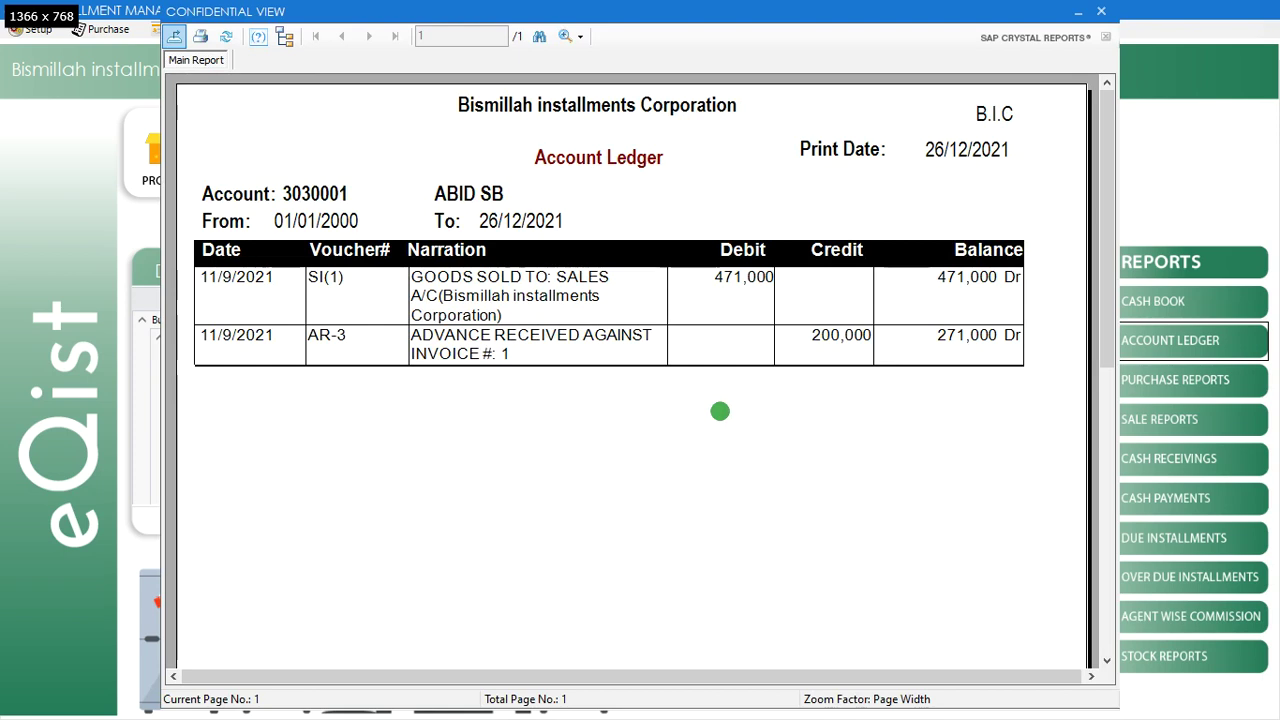
- Examine the dates, narrations, debits and balances of the ledger's sale and advance entries, then close the report and its form
{"action": "left_click", "coordinate": [348, 281]}
{"action": "left_click", "coordinate": [215, 281]}
{"action": "left_click", "coordinate": [731, 280]}
{"action": "left_click", "coordinate": [929, 276]}
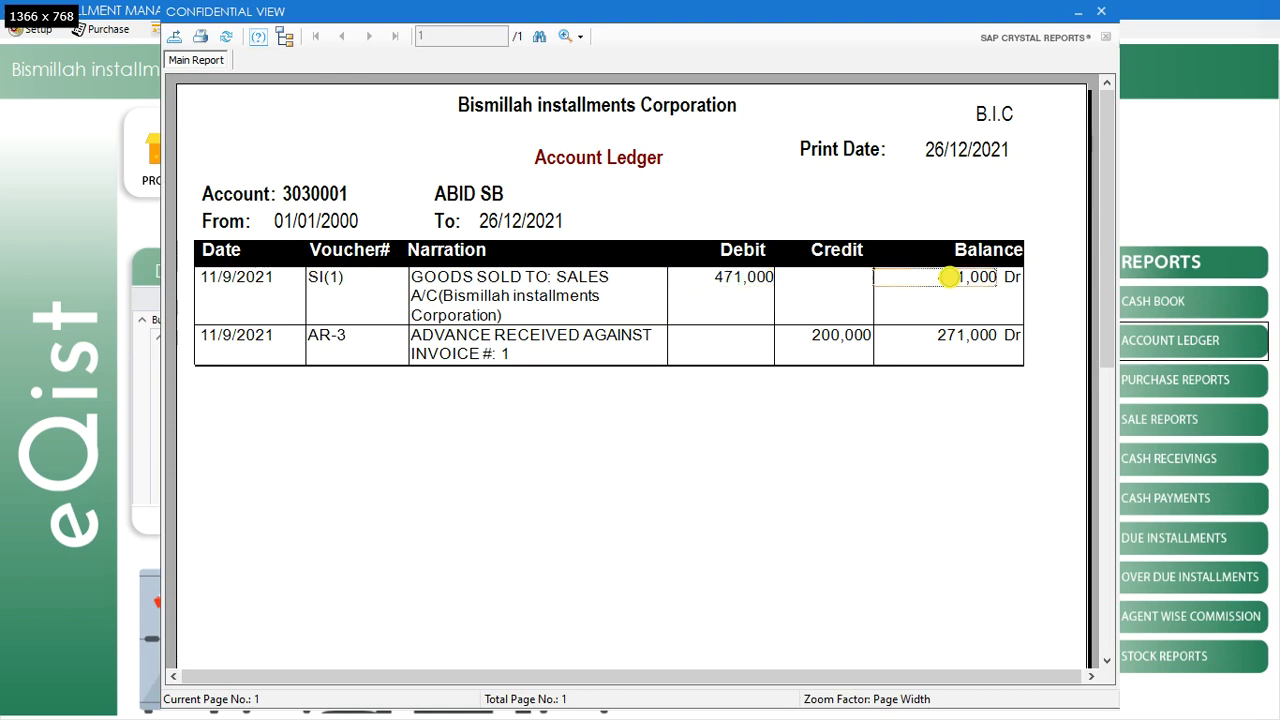
{"action": "left_click", "coordinate": [244, 340]}
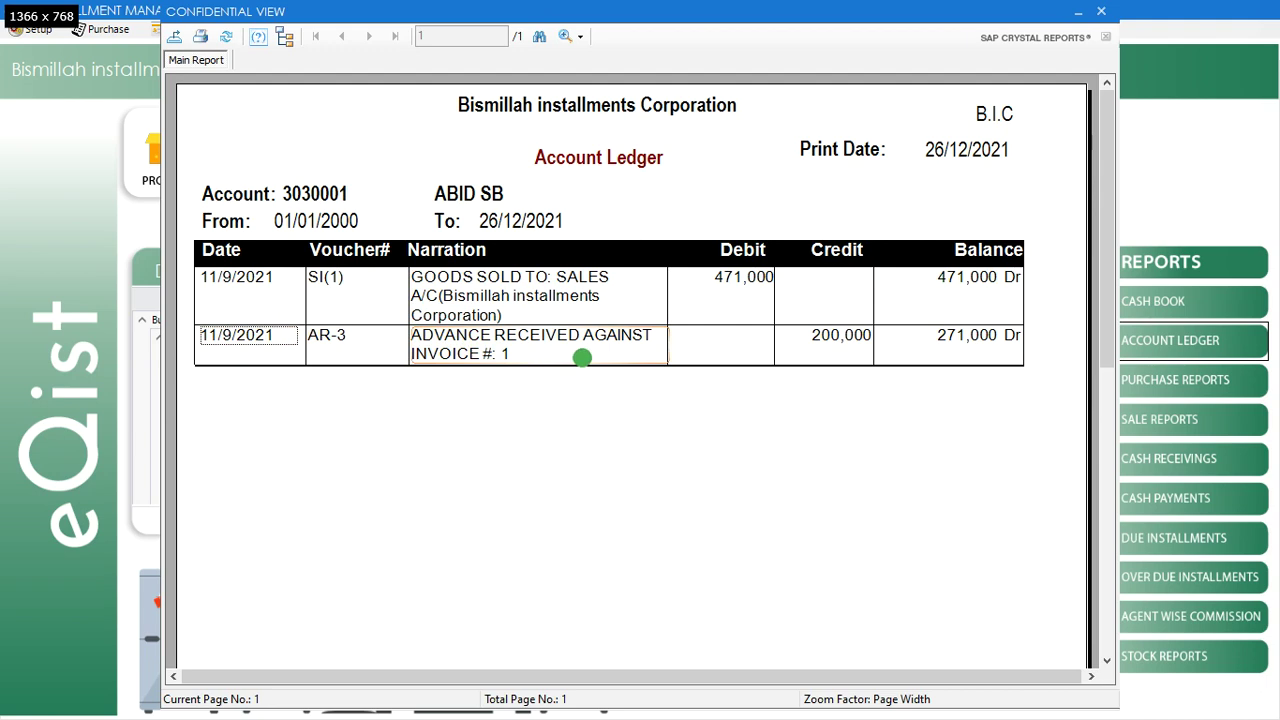
{"action": "left_click", "coordinate": [582, 357]}
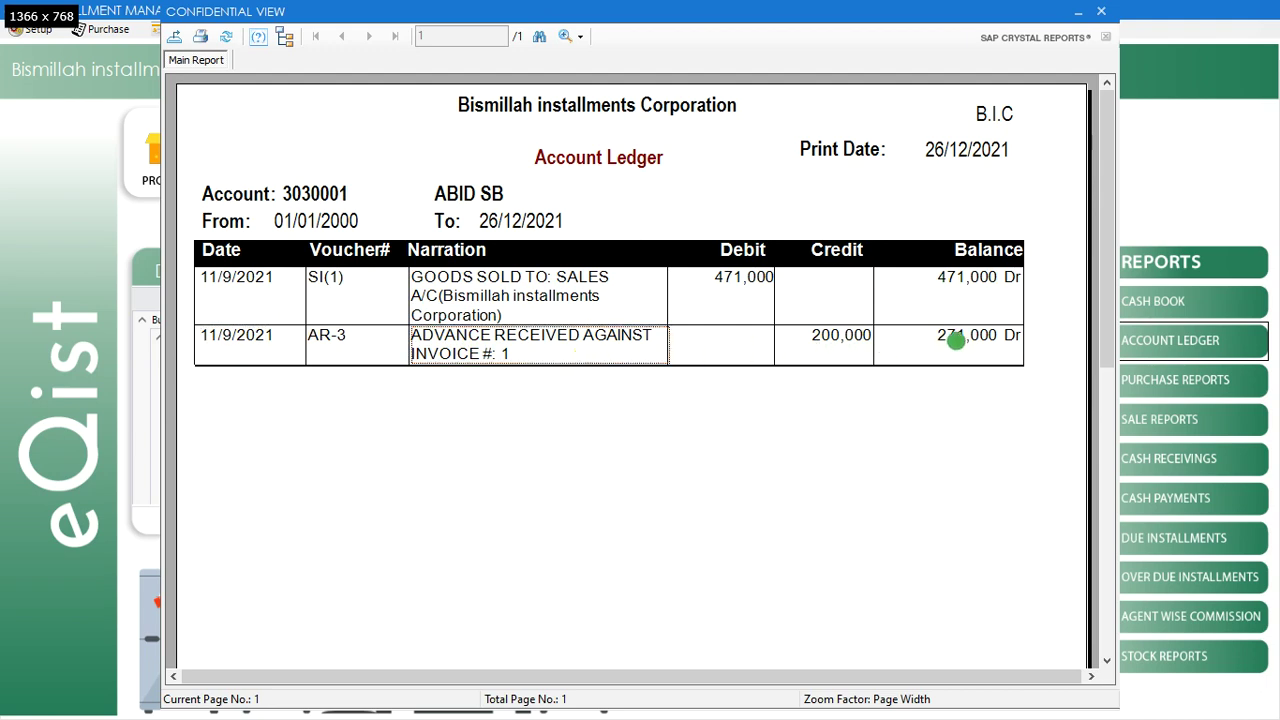
{"action": "left_click", "coordinate": [978, 337]}
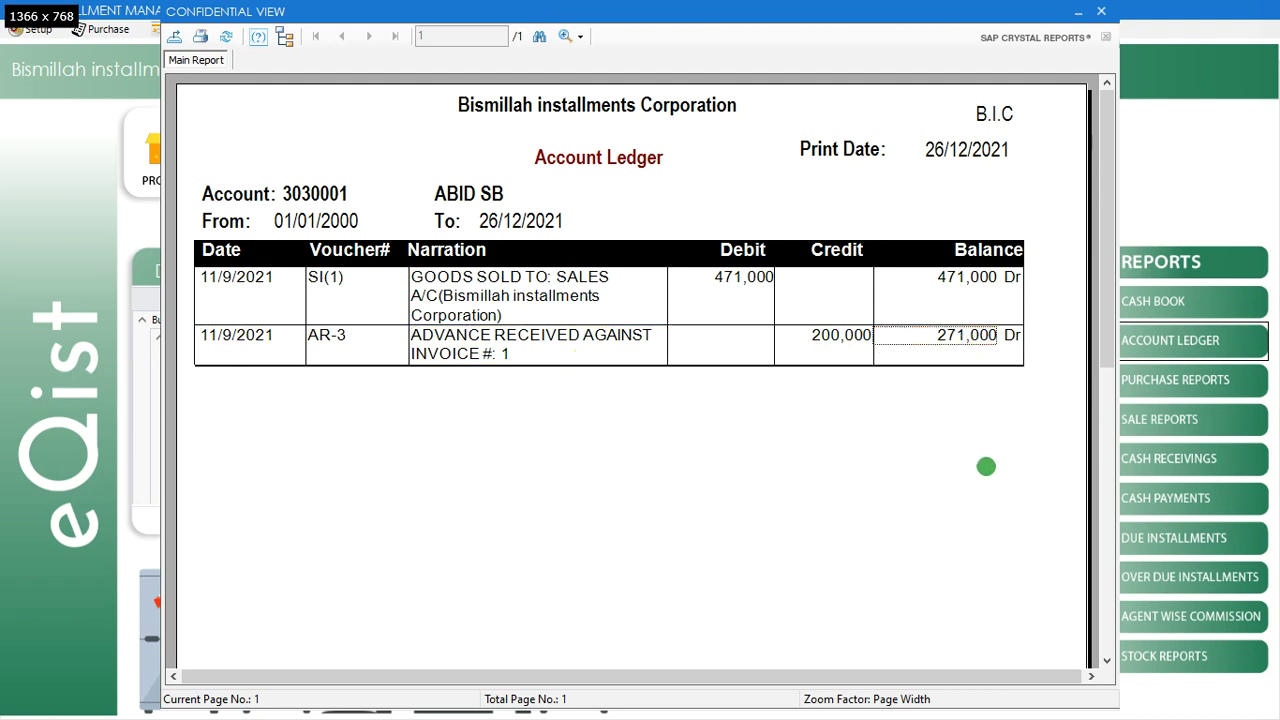
{"action": "left_click", "coordinate": [1101, 11]}
{"action": "left_click", "coordinate": [385, 253]}
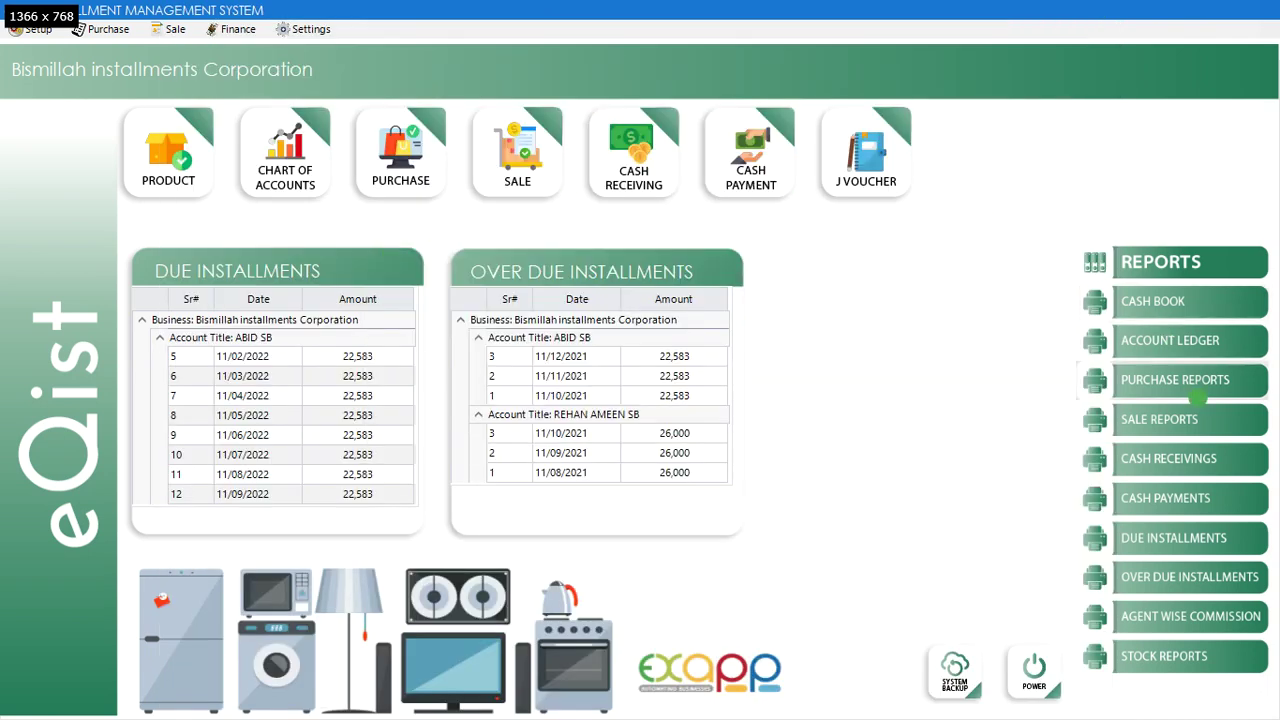
- Preview the due installments report for 01/12/2021 to 26/12/2022, look through the dated installments, and close the preview
{"action": "left_click", "coordinate": [1229, 537]}
{"action": "key", "text": "Return"}
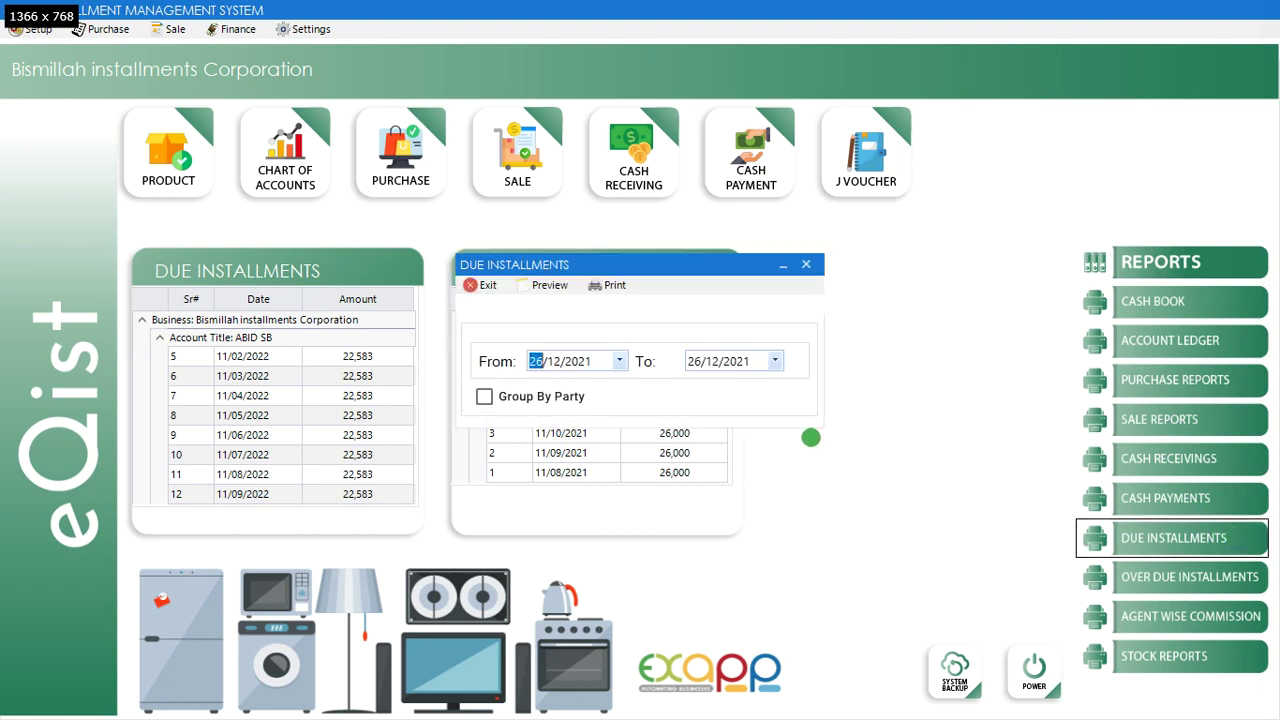
{"action": "type", "text": "01"}
{"action": "key", "text": "Tab"}
{"action": "key", "text": "Right"}
{"action": "key", "text": "Right"}
{"action": "key", "text": "Up"}
{"action": "left_click", "coordinate": [540, 286]}
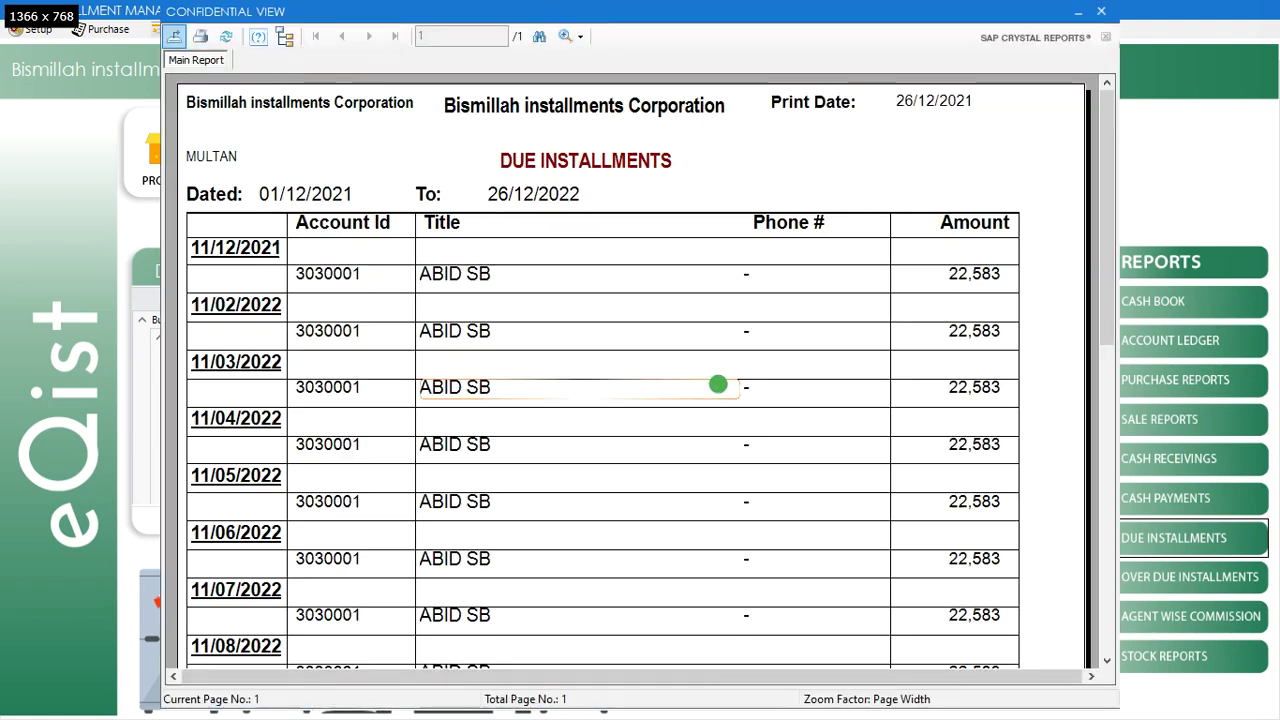
{"action": "mouse_move", "coordinate": [1101, 288]}
{"action": "left_mouse_down"}
{"action": "mouse_move", "coordinate": [1099, 354]}
{"action": "mouse_move", "coordinate": [1100, 274]}
{"action": "left_mouse_up"}
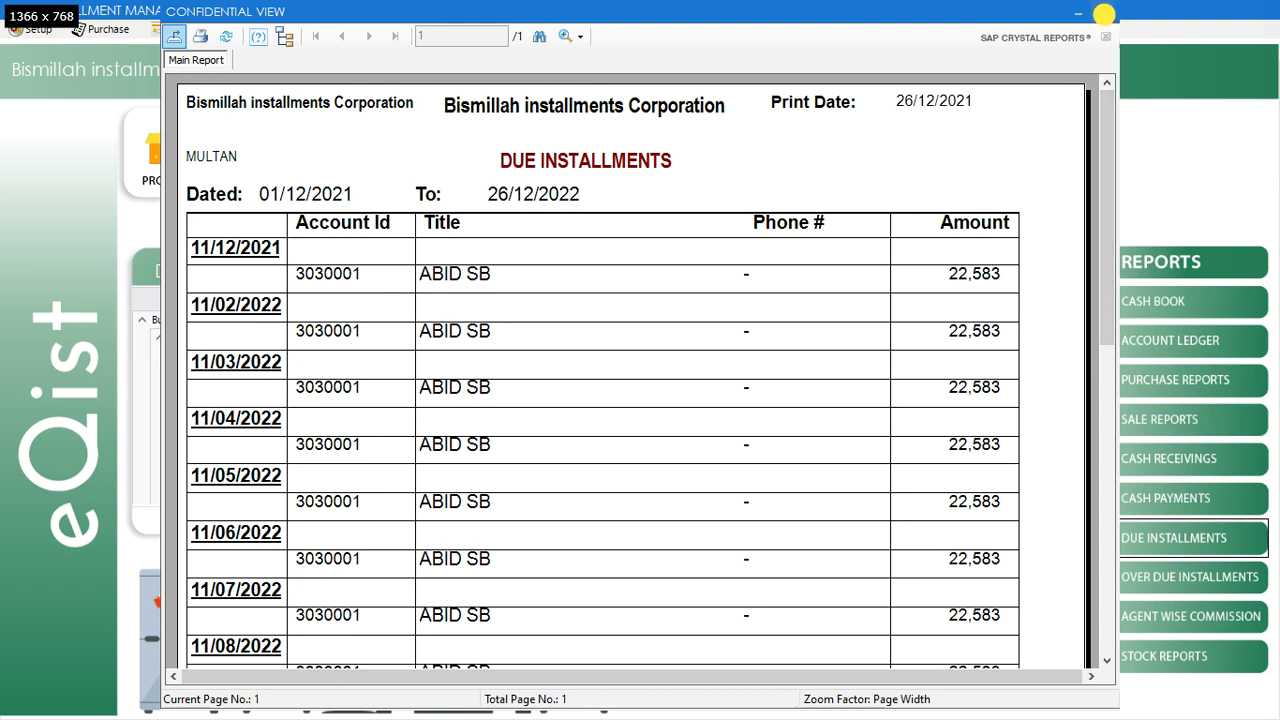
{"action": "left_click", "coordinate": [1103, 14]}
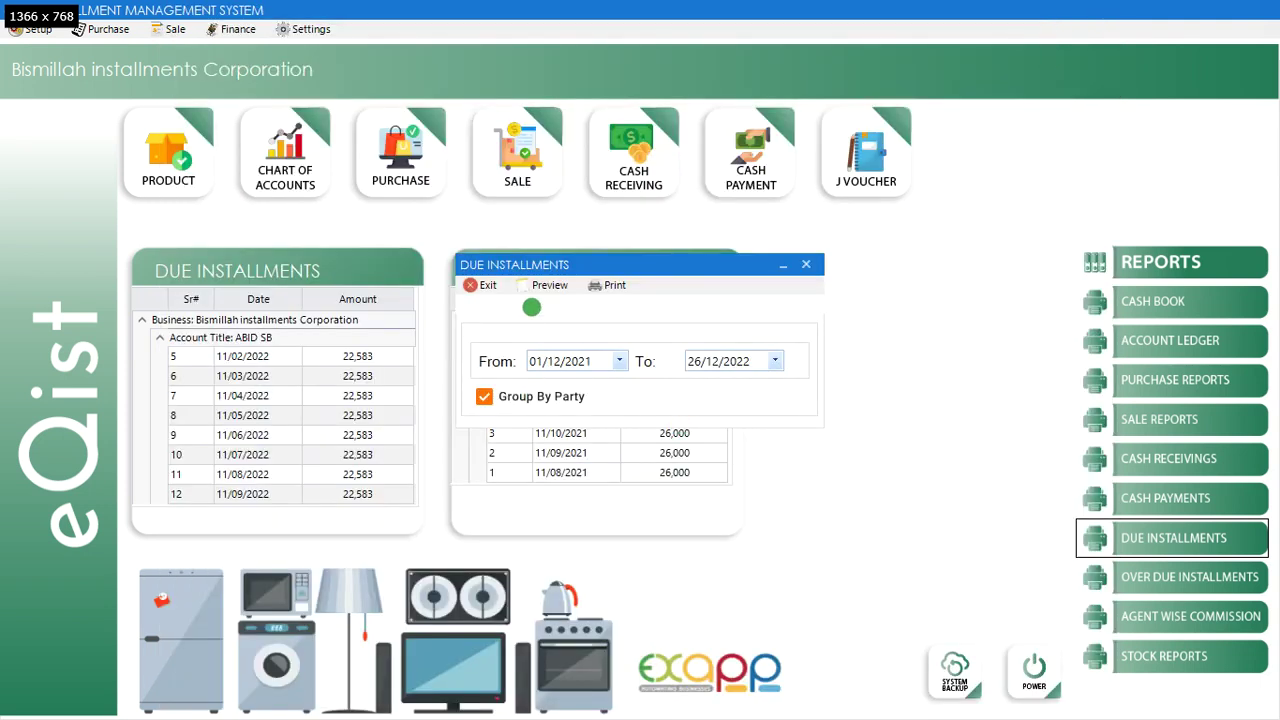
- Preview the due installments report grouped by party, then close the preview and the report form
{"action": "left_click", "coordinate": [540, 286]}
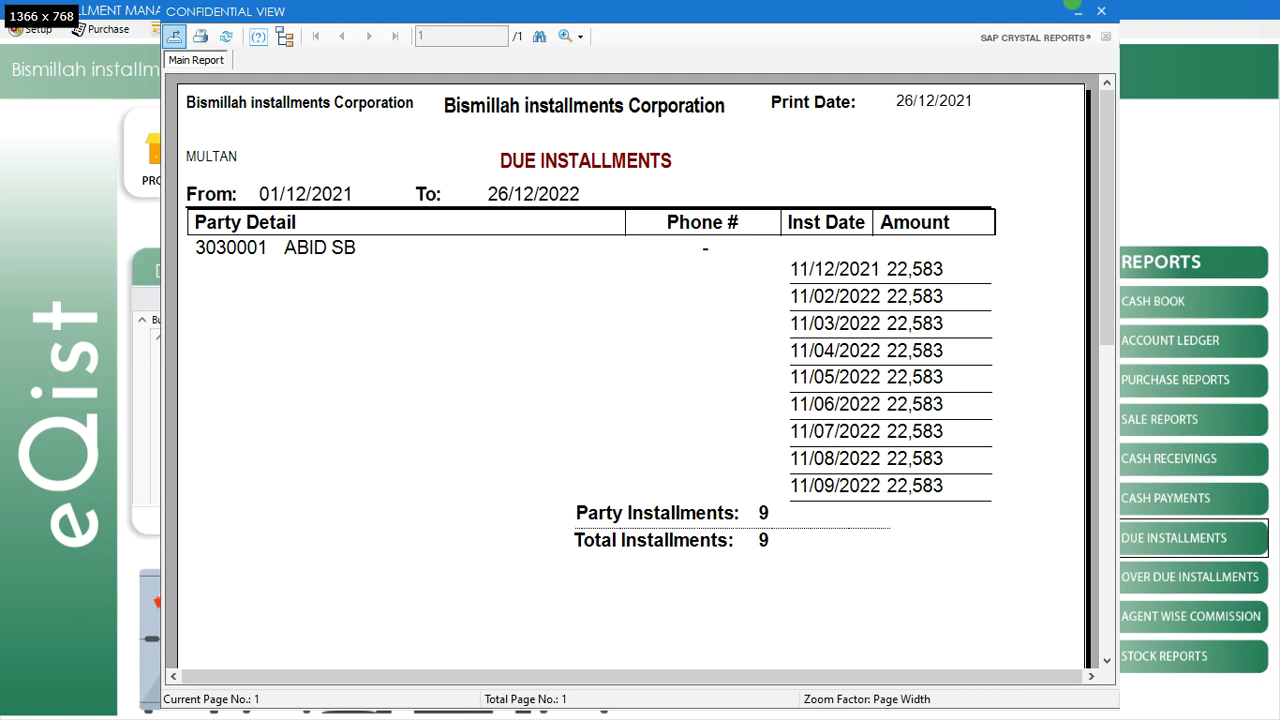
{"action": "left_click", "coordinate": [1101, 10]}
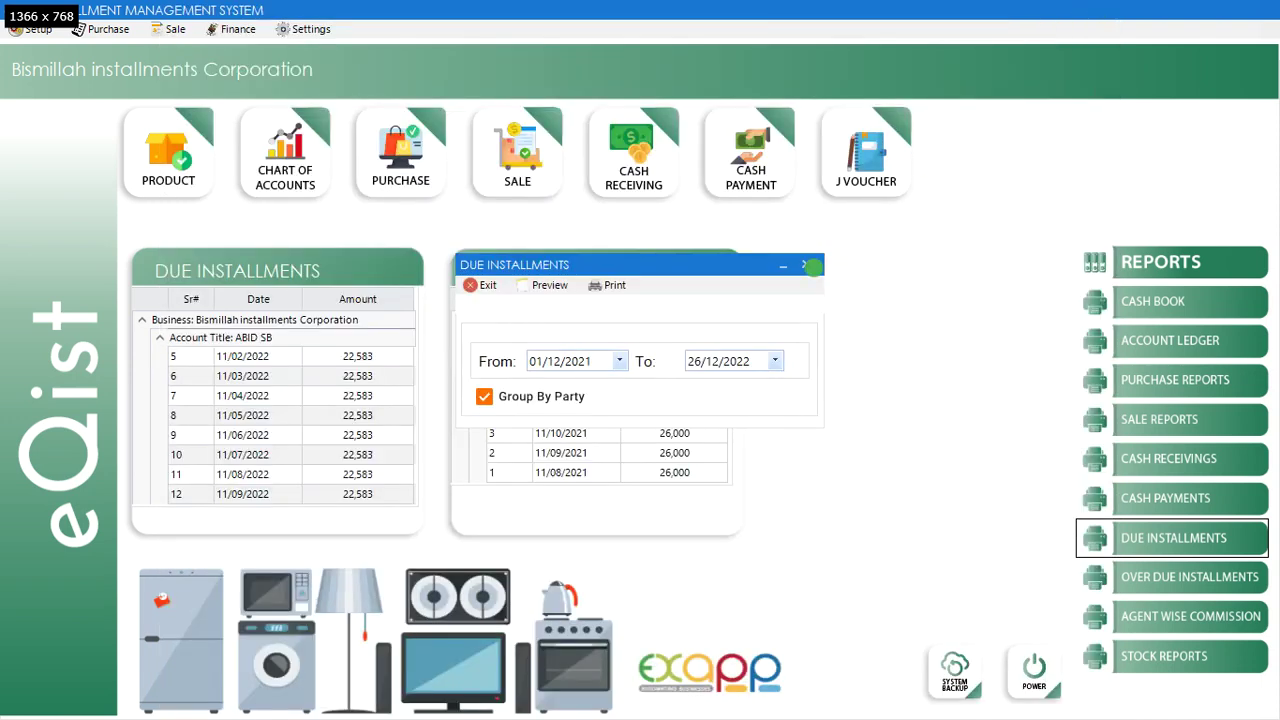
{"action": "left_click", "coordinate": [810, 265]}
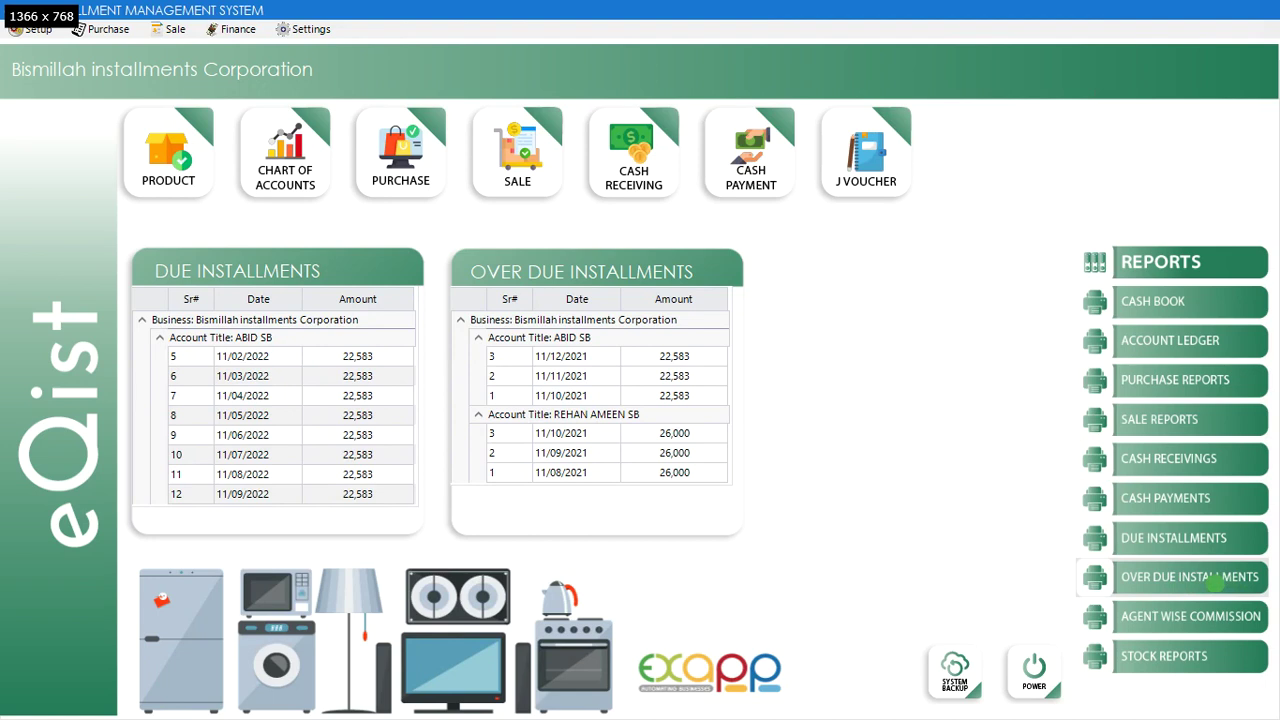
- Preview the stock detail report for 01/01/2000 to 26/12/2021, examine its product groups, and close the report
{"action": "left_click", "coordinate": [1216, 656]}
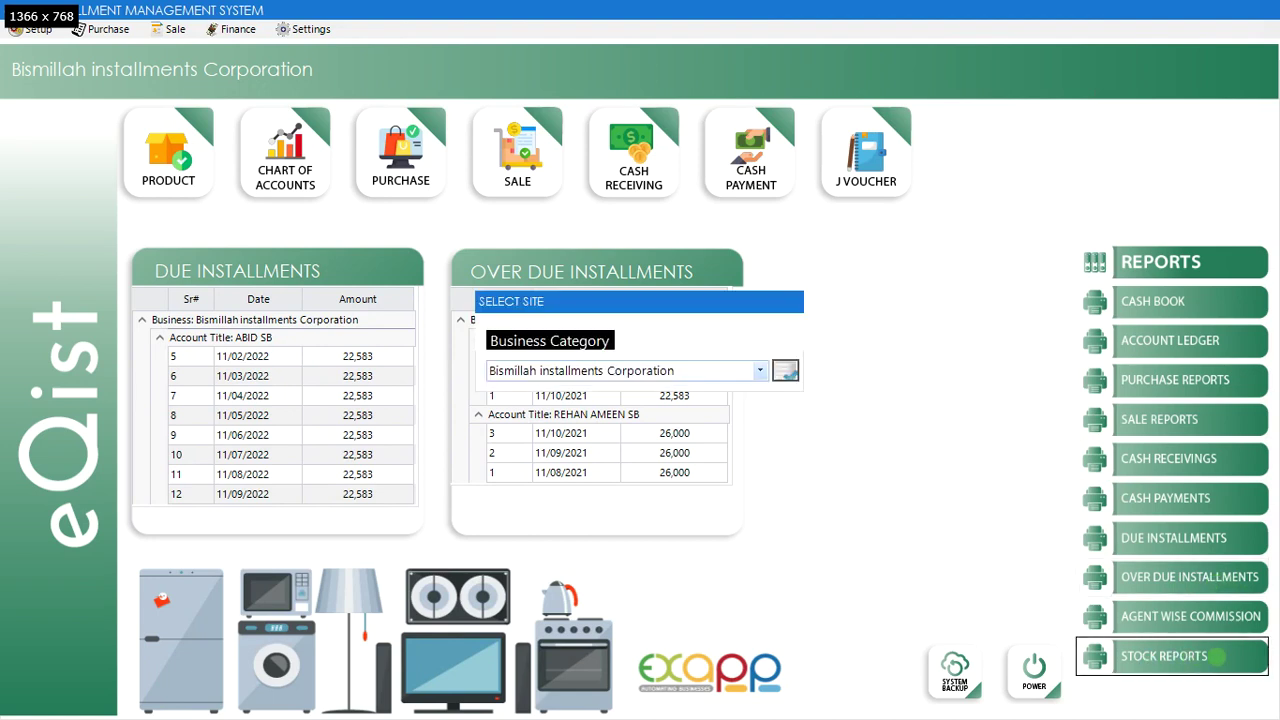
{"action": "key", "text": "Return"}
{"action": "key", "text": "Tab"}
{"action": "key", "text": "Return"}
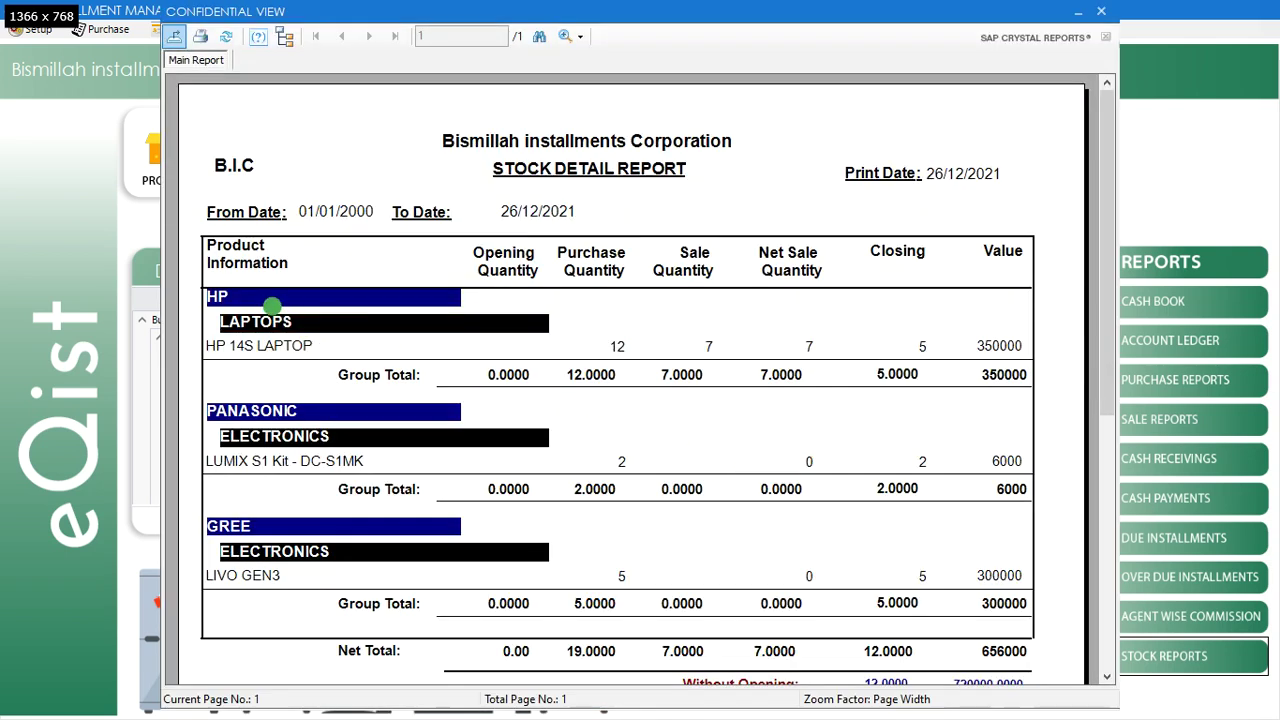
{"action": "left_click", "coordinate": [257, 322]}
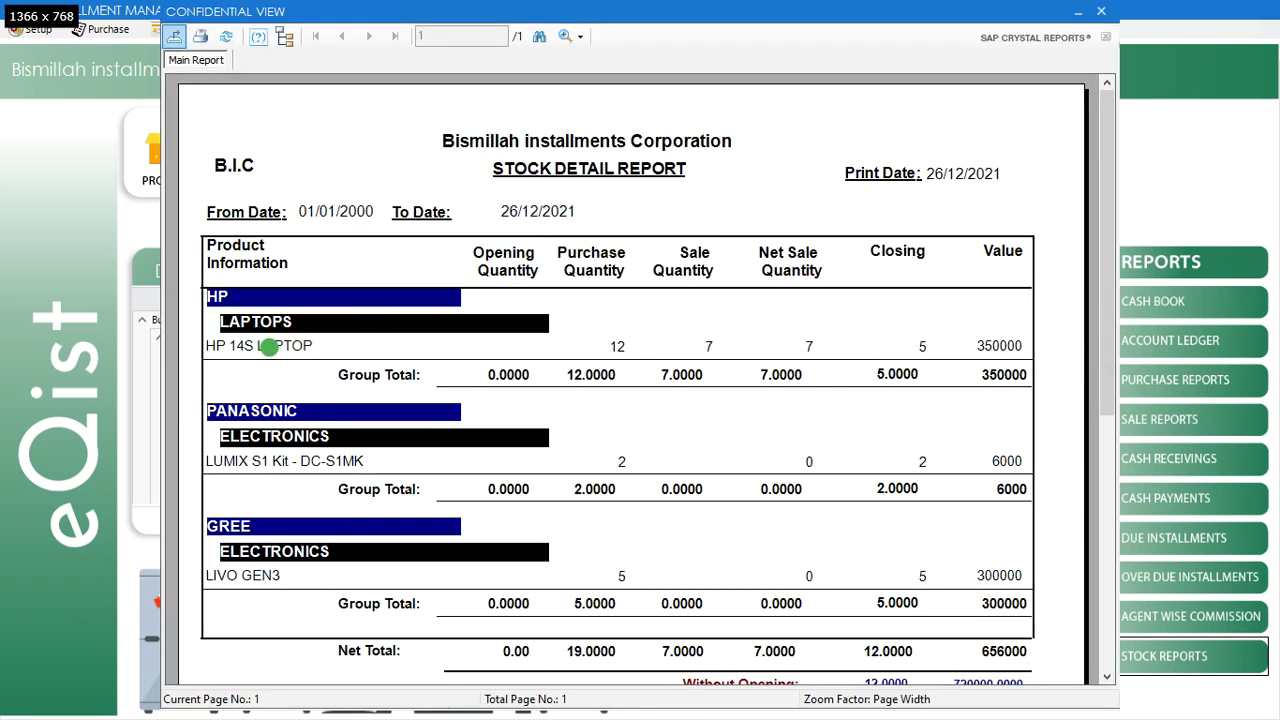
{"action": "left_click", "coordinate": [370, 492]}
{"action": "left_click", "coordinate": [1101, 11]}
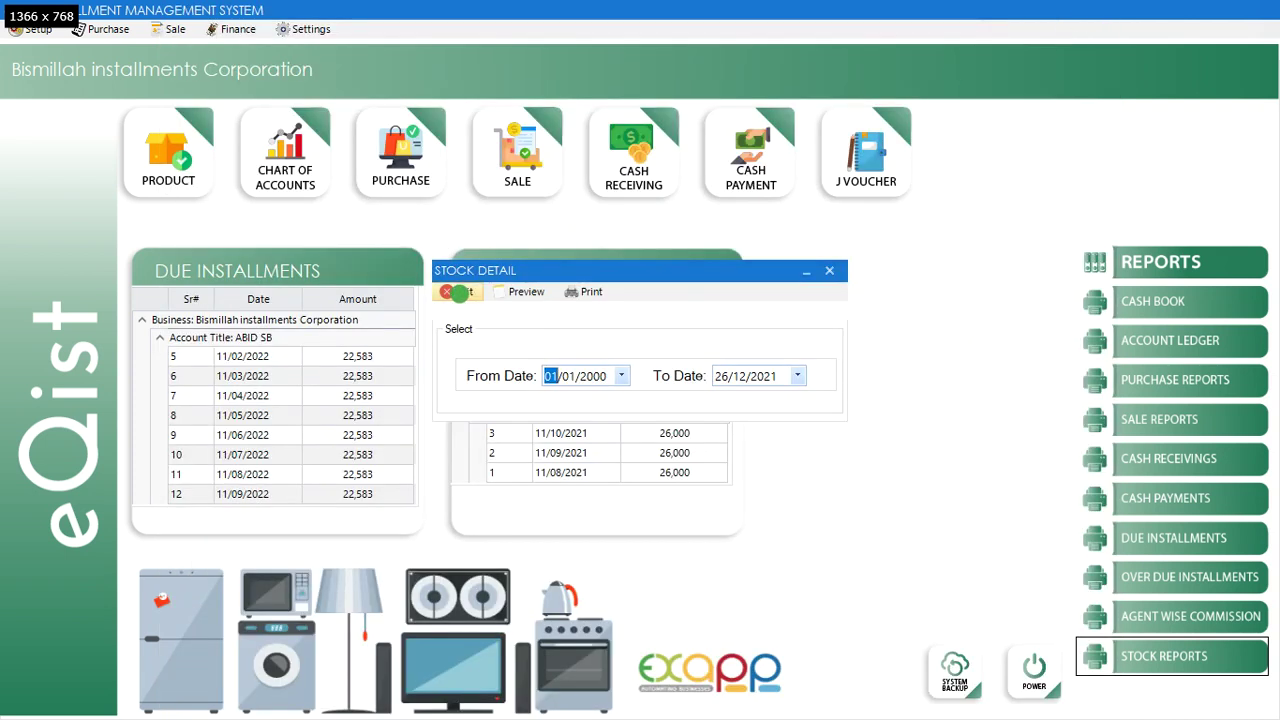
{"action": "left_click", "coordinate": [460, 296]}
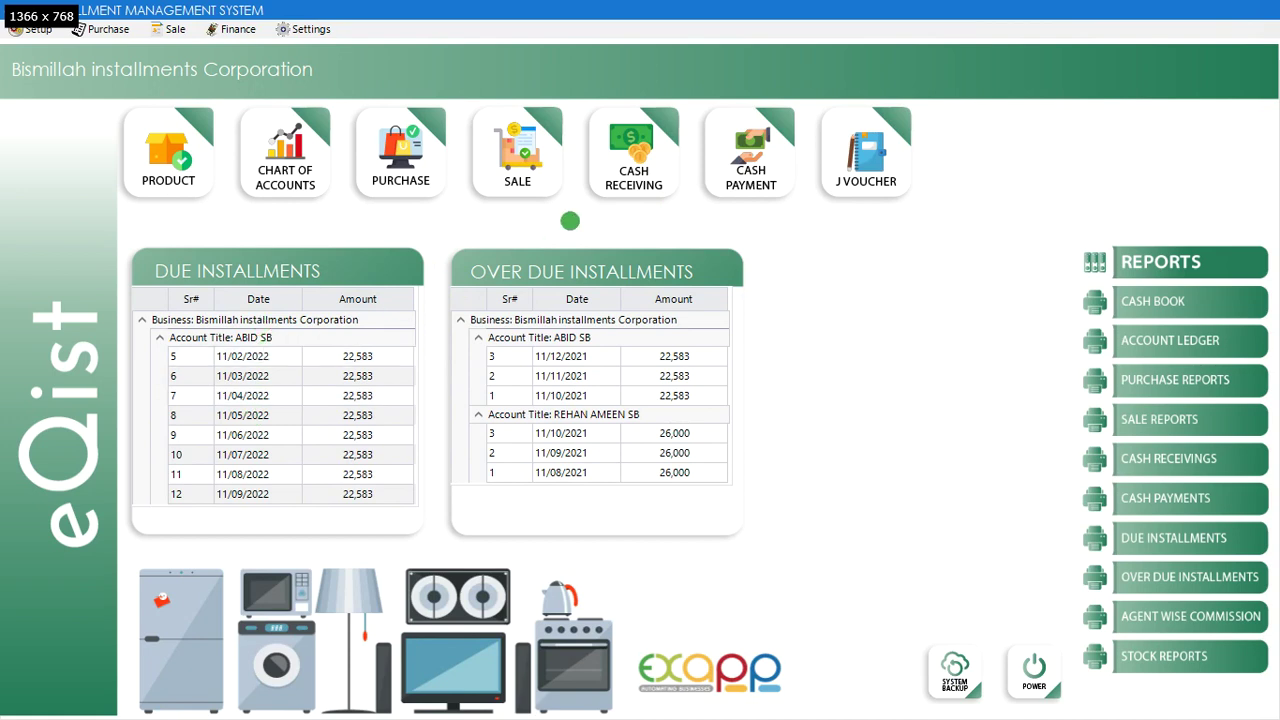
- Start a cash receiving voucher for Bismillah installments Corporation, choose the customer account just below CASH IN HAND, and select the date's month
{"action": "left_click", "coordinate": [633, 150]}
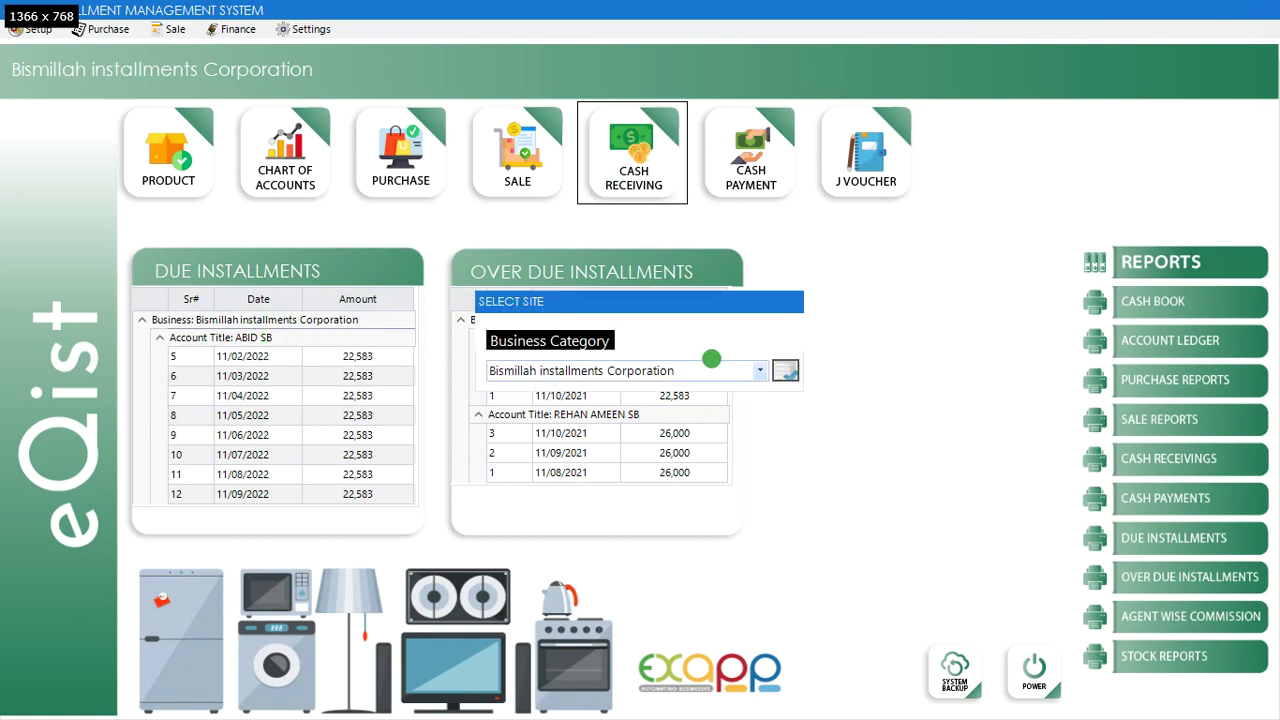
{"action": "left_click", "coordinate": [712, 358]}
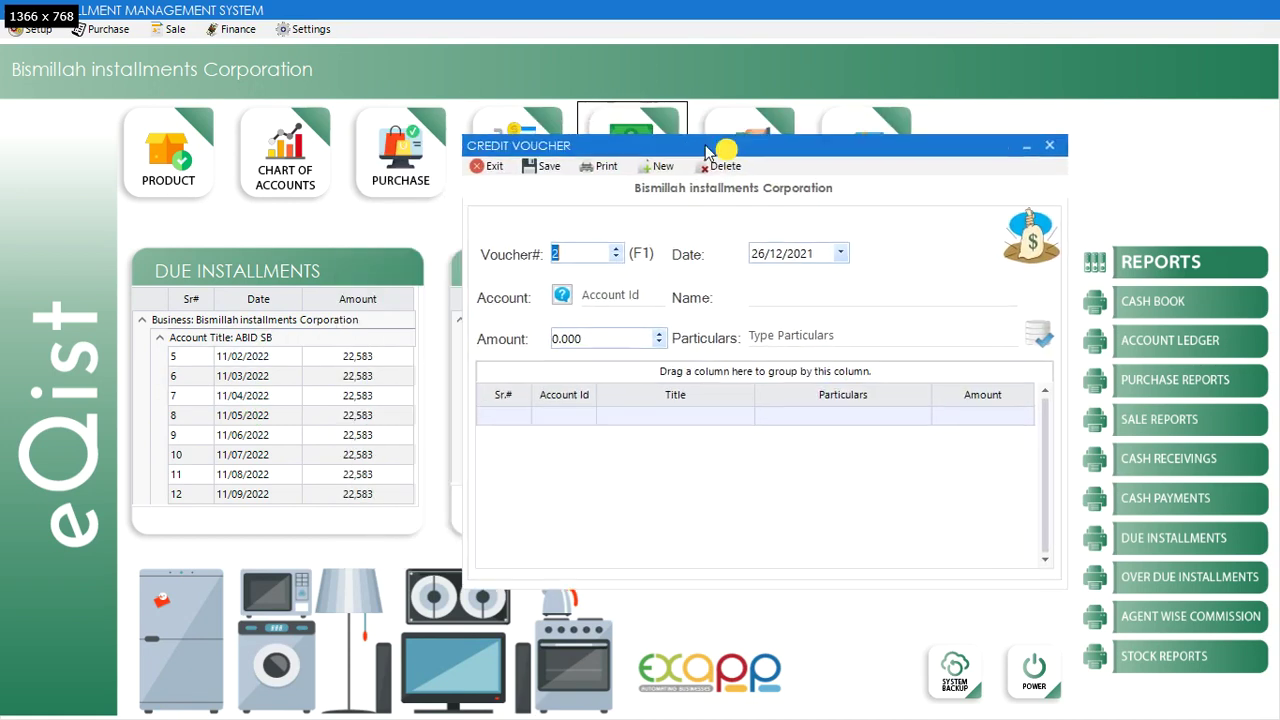
{"action": "key", "text": "Tab"}
{"action": "key", "text": "Tab"}
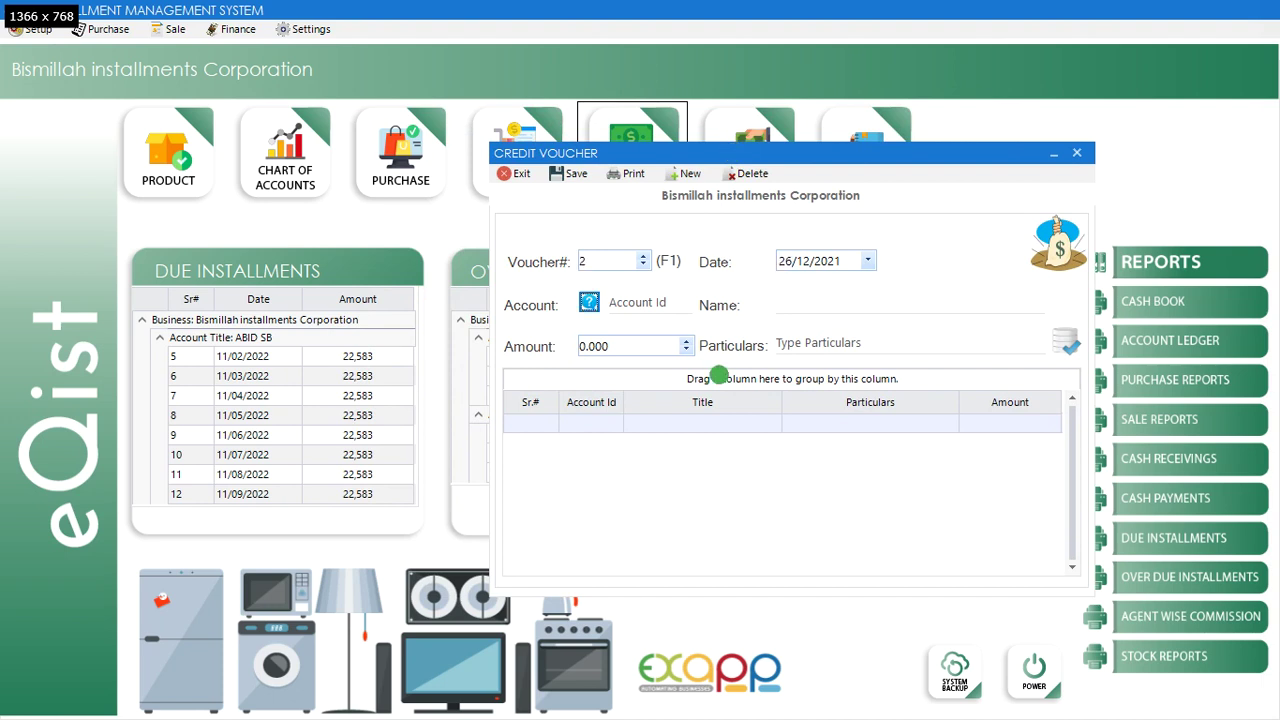
{"action": "key", "text": "Return"}
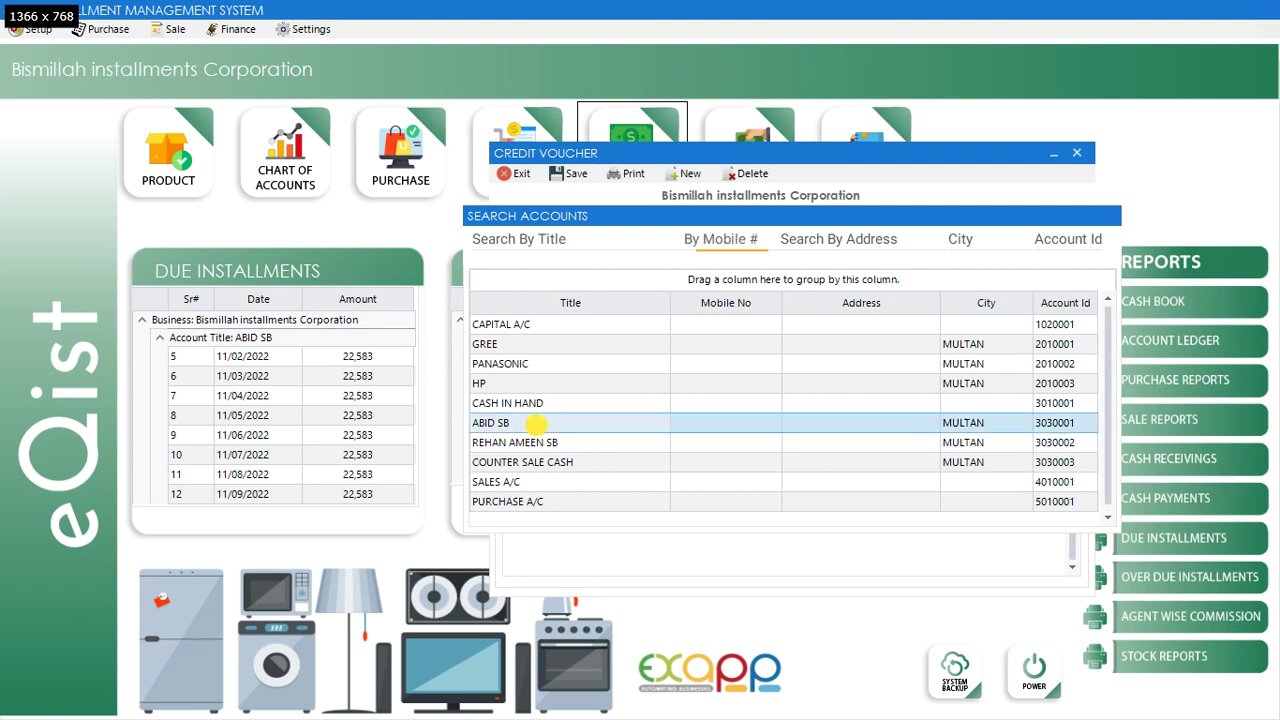
{"action": "double_click", "coordinate": [530, 425]}
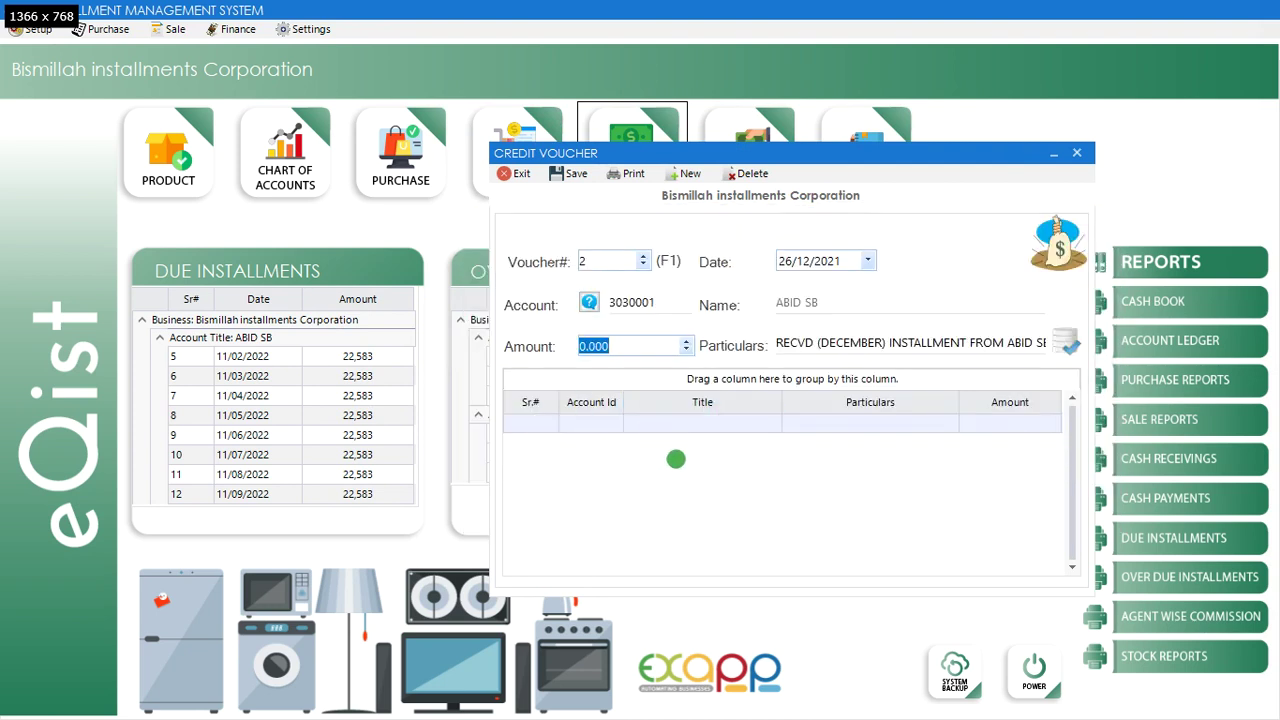
{"action": "left_click", "coordinate": [806, 260]}
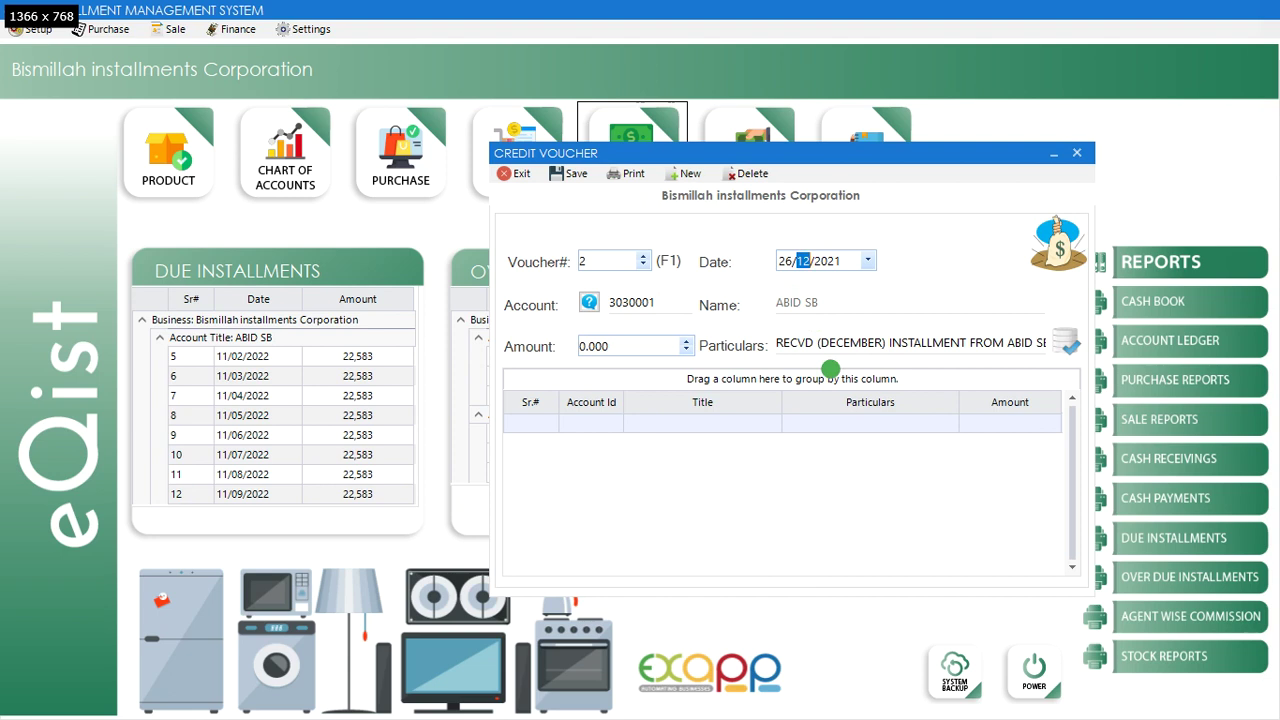
- Set the receipt amount to 22,583, add the line with the suggested December installment particulars, and return to the dashboard
{"action": "left_click", "coordinate": [576, 347]}
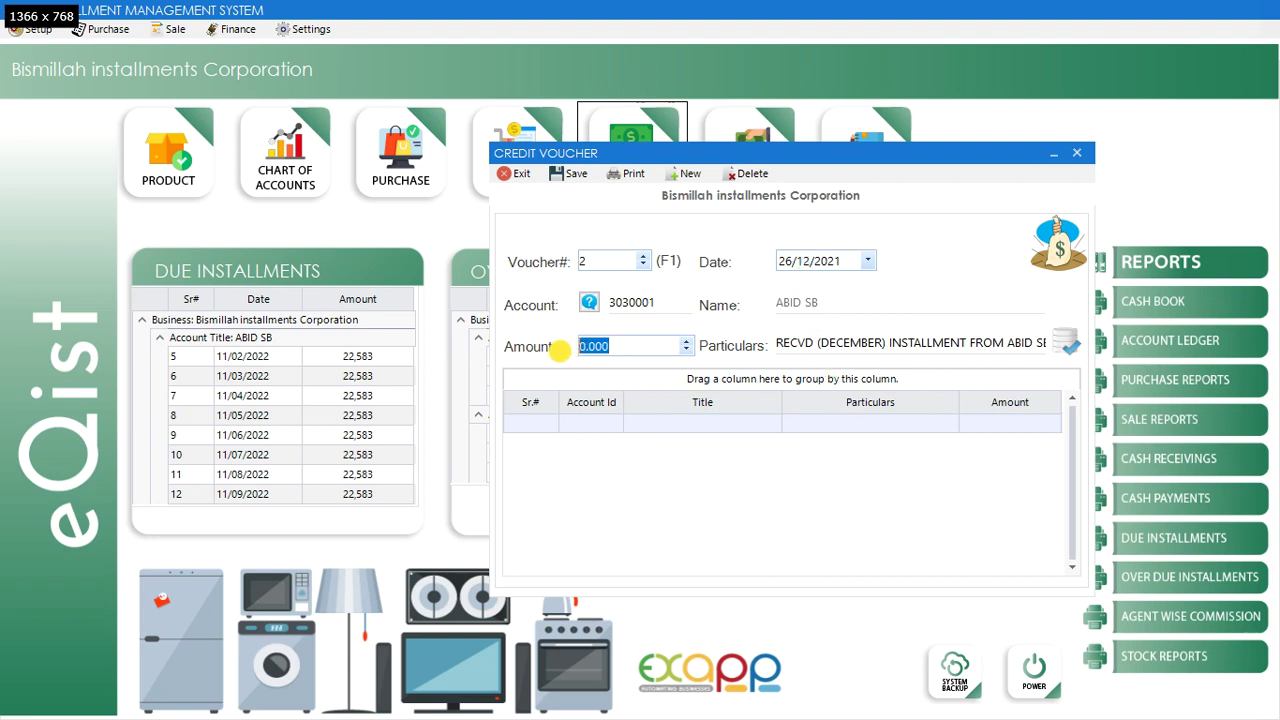
{"action": "type", "text": "22583"}
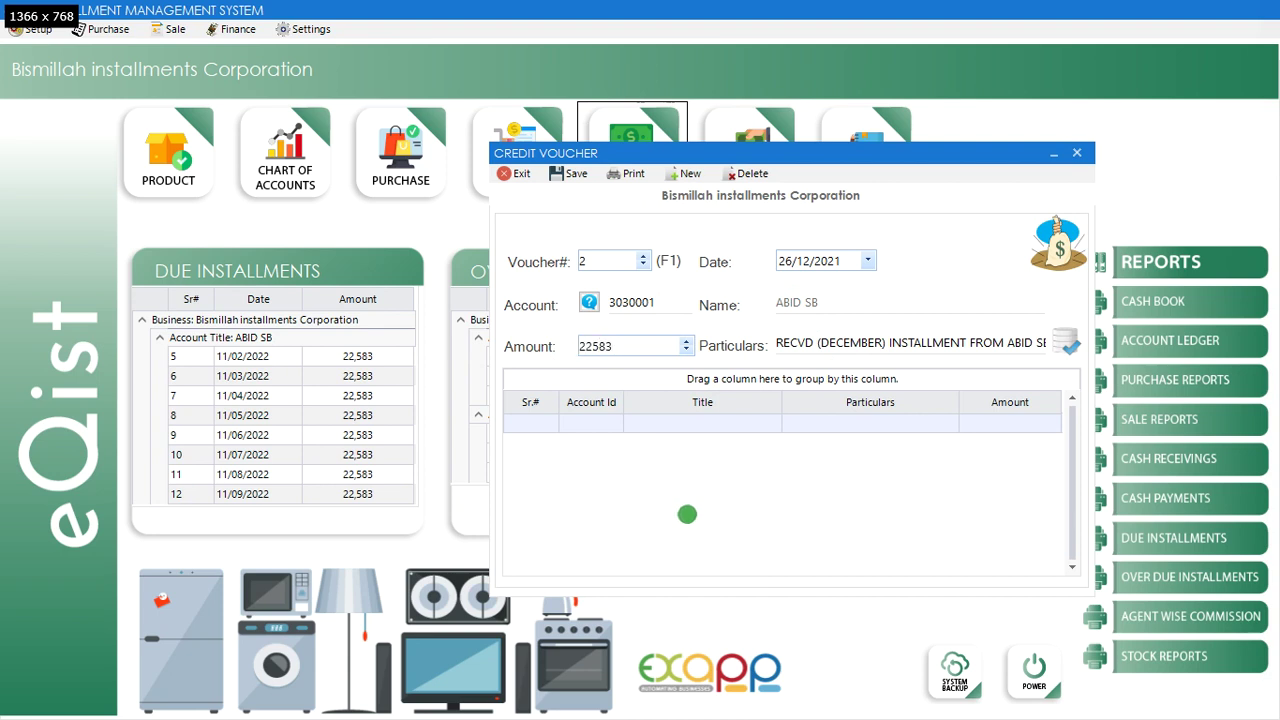
{"action": "key", "text": "Return"}
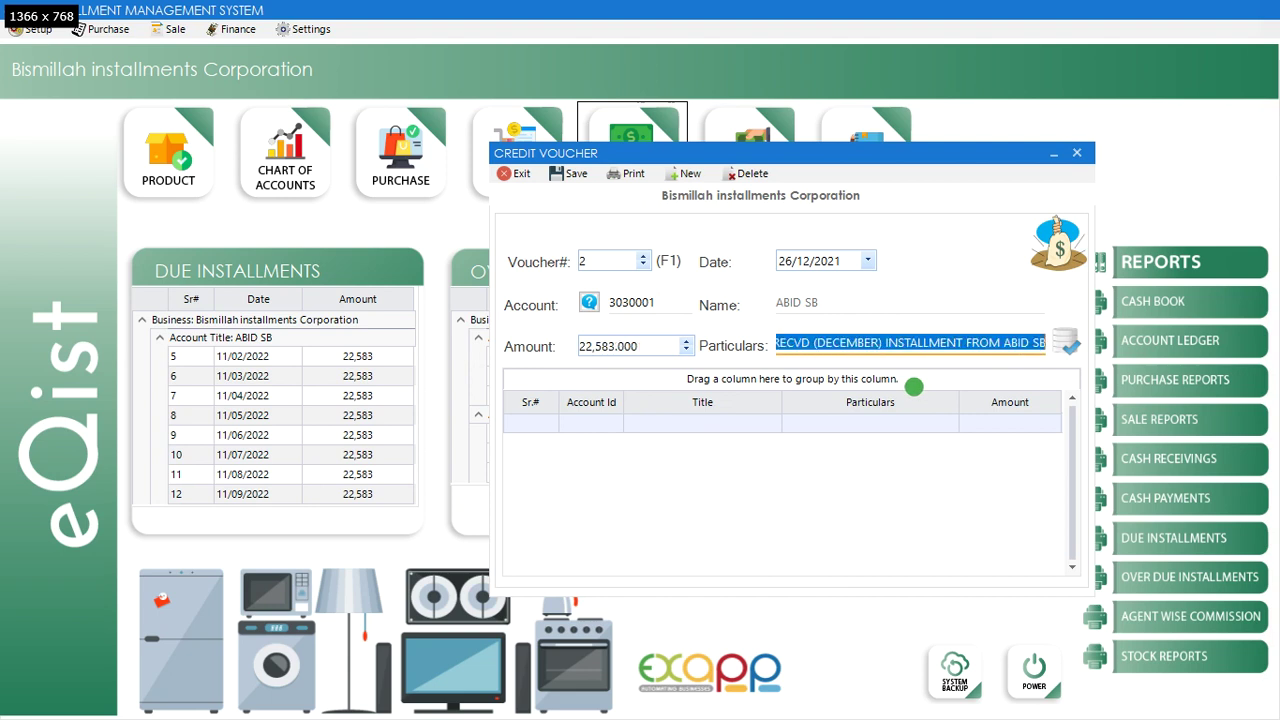
{"action": "key", "text": "Return"}
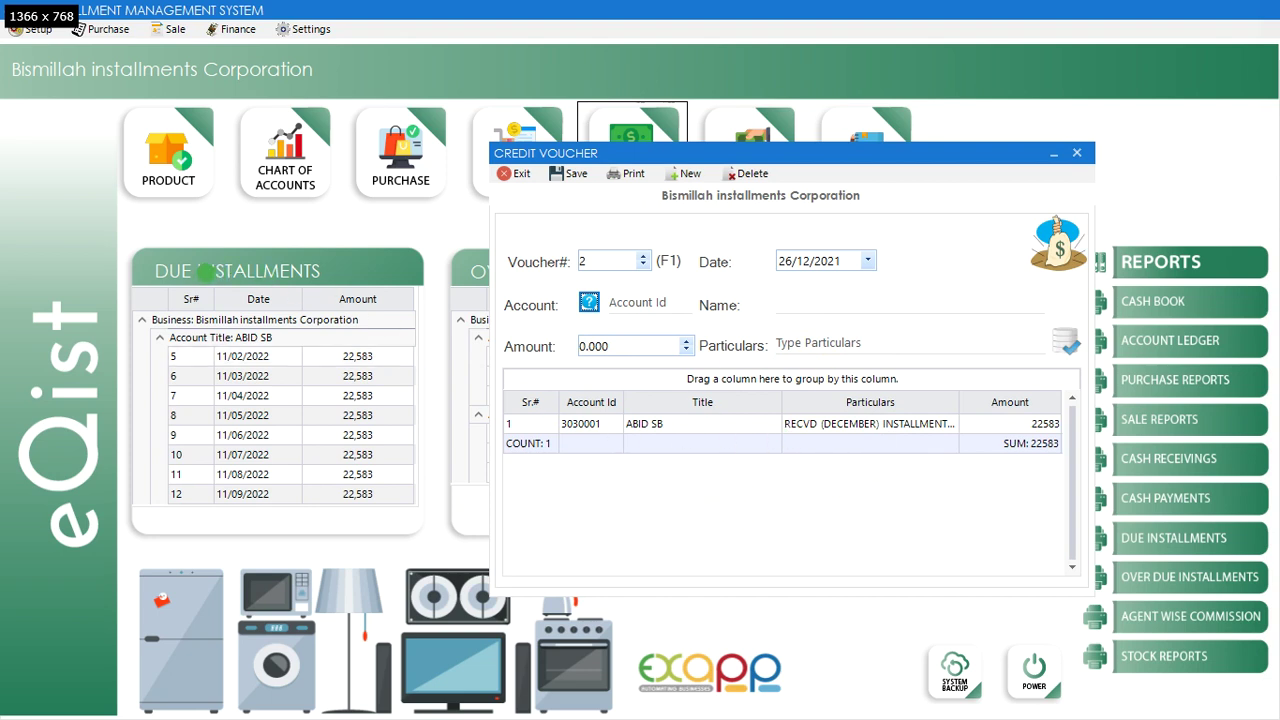
{"action": "left_click", "coordinate": [285, 268]}
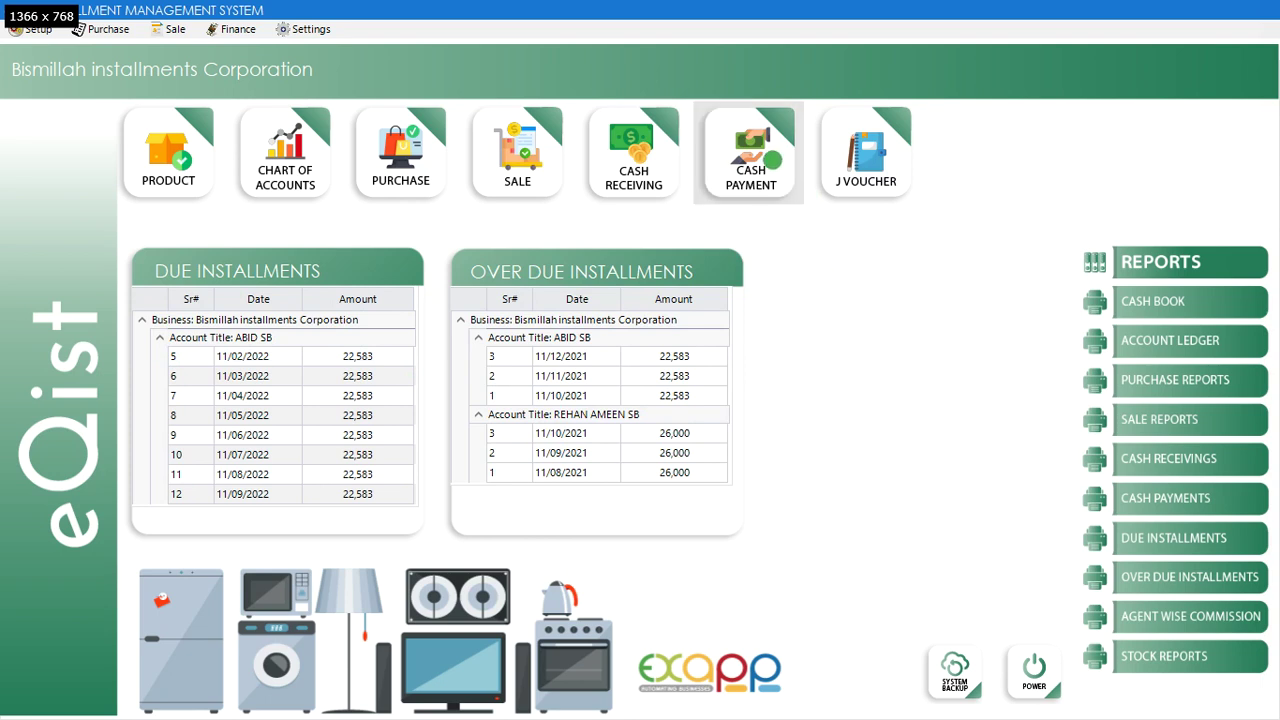
- Start a cash payment voucher for Bismillah installments Corporation and choose the GREE account
{"action": "left_click", "coordinate": [750, 155]}
{"action": "key", "text": "Tab"}
{"action": "key", "text": "Tab"}
{"action": "key", "text": "Return"}
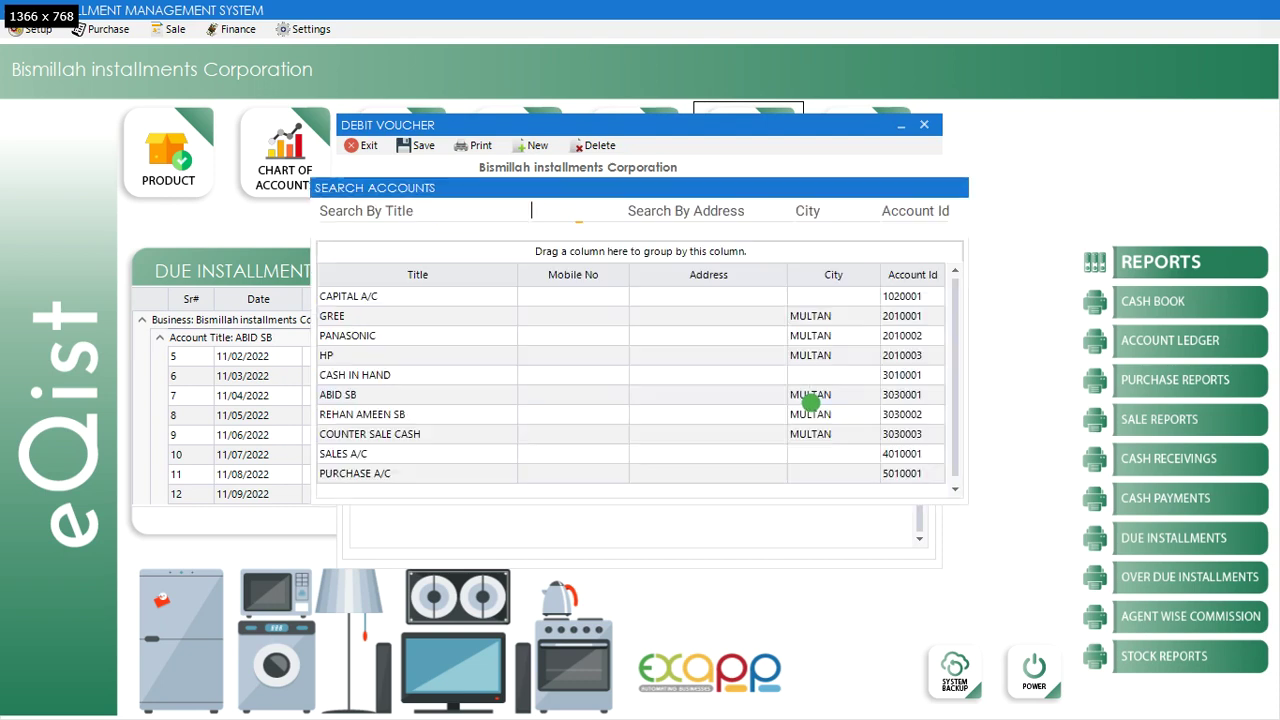
{"action": "key", "text": "Down"}
{"action": "key", "text": "Down"}
{"action": "key", "text": "Return"}
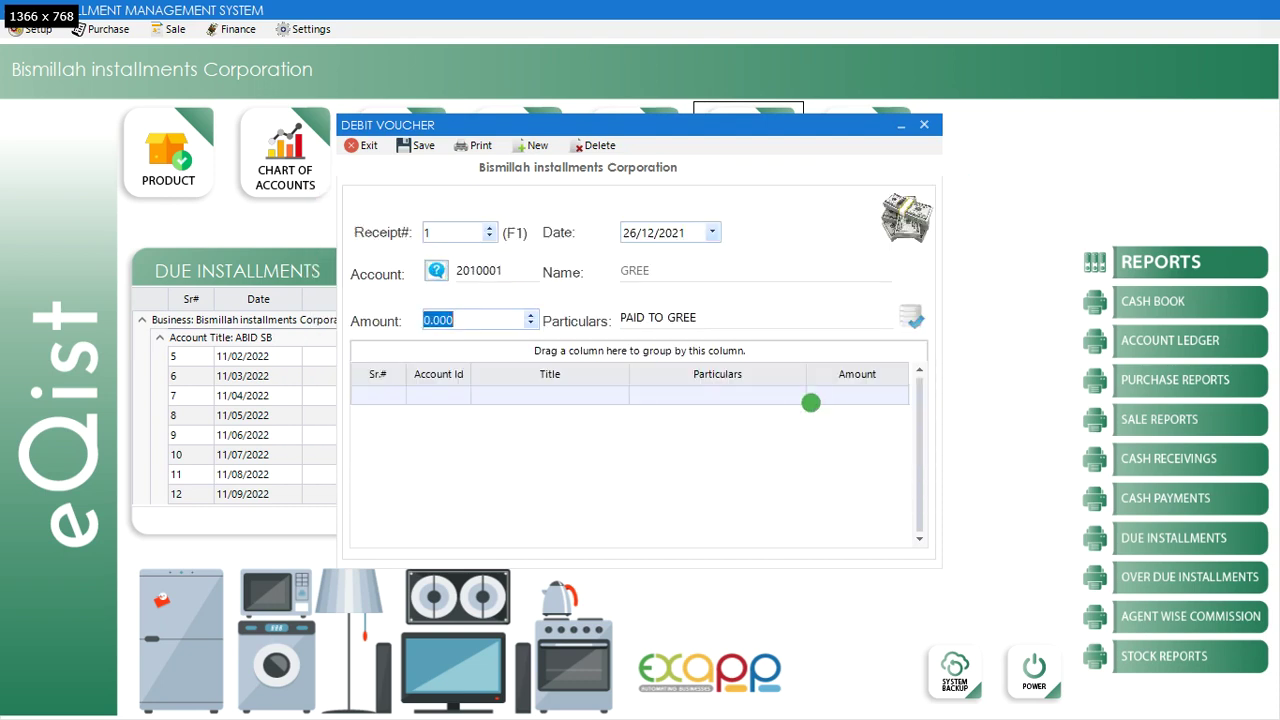
- Add the GREE payment line with amount 100,000 and particulars "ONLINE N# 1090", and leave the voucher
{"action": "type", "text": "1"}
{"action": "key", "text": "Return"}
{"action": "type", "text": "ONLINE N#"}
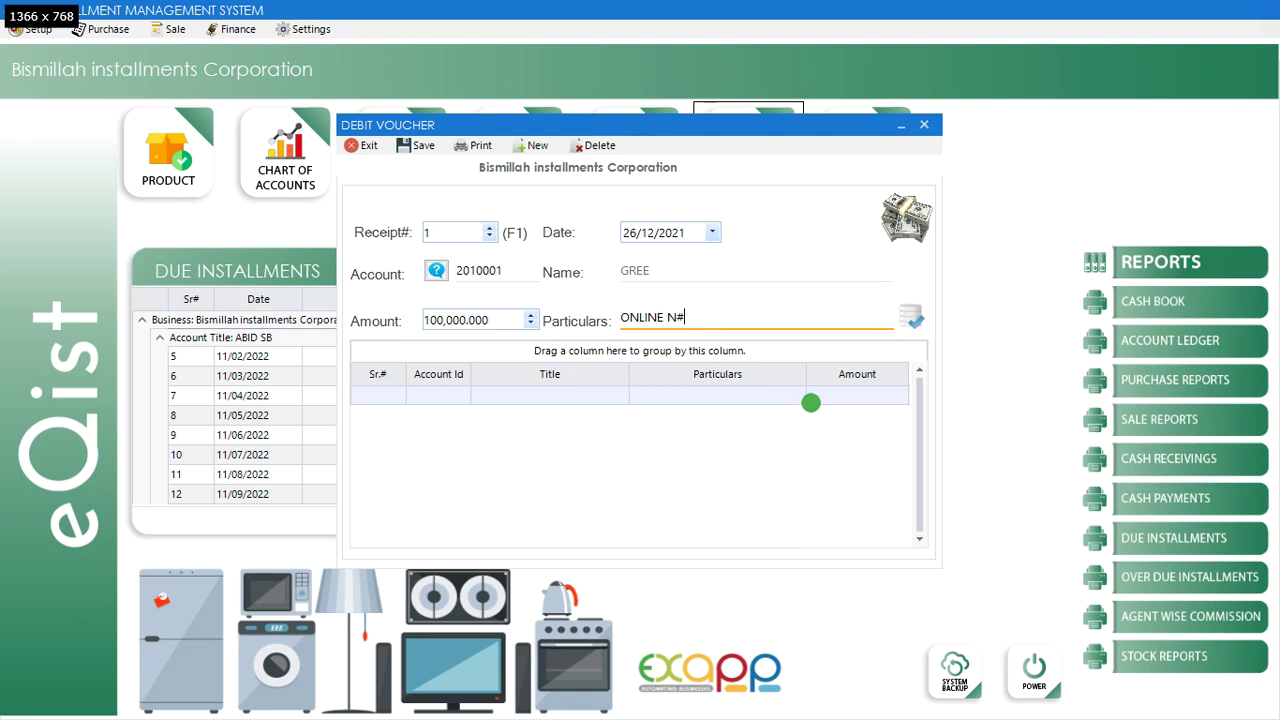
{"action": "key", "text": "Return"}
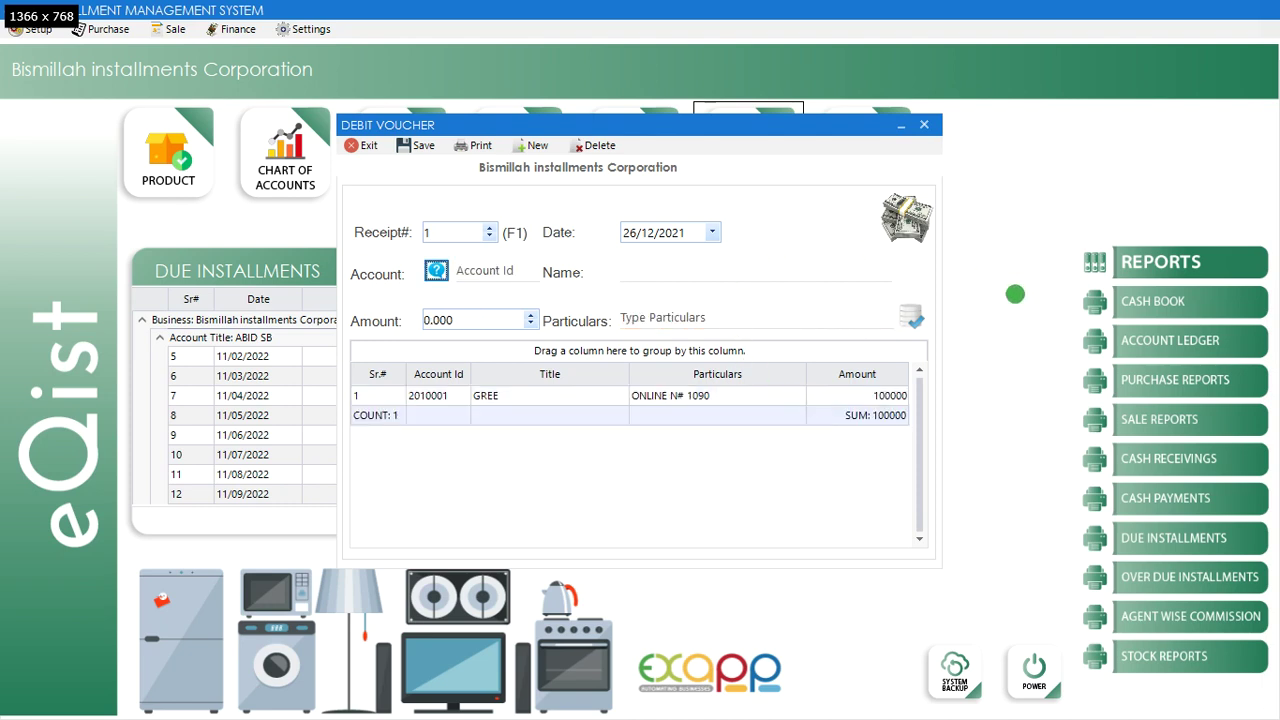
{"action": "key", "text": "Escape"}
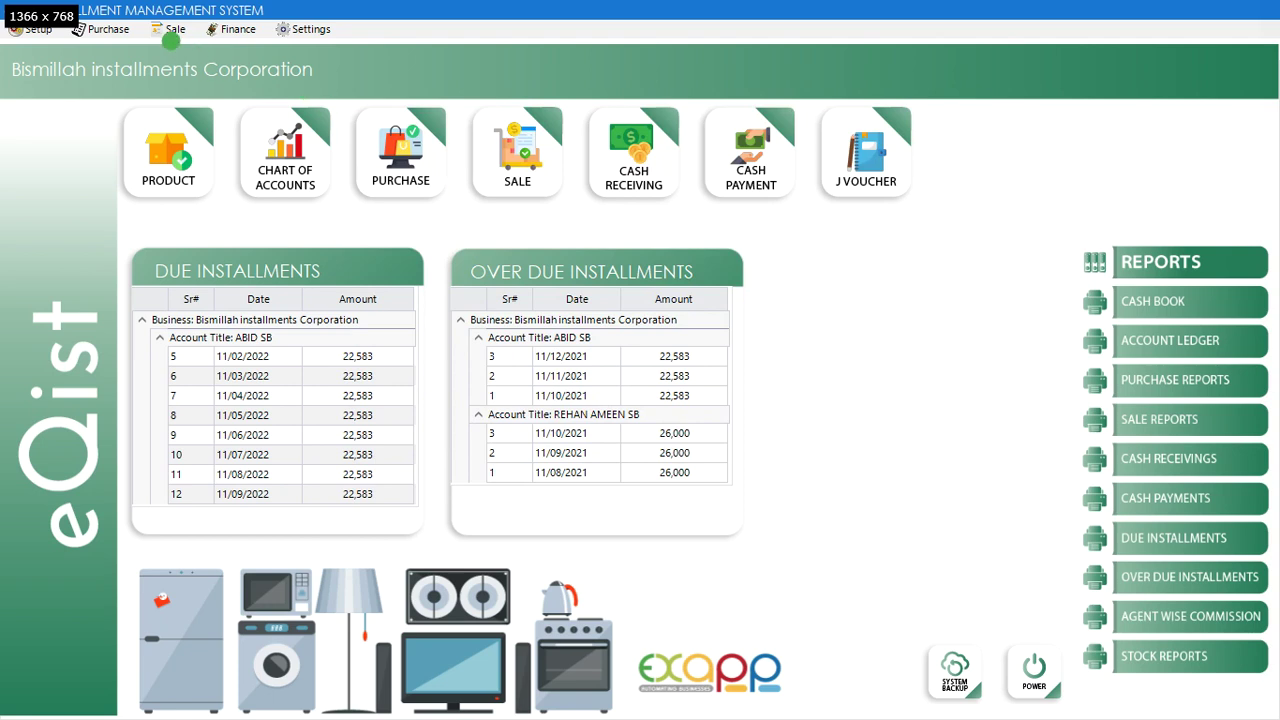
- Preview the Sale Wise Profit Loss Statement for 26/12/2020 to 26/12/2021, then close the preview and the report form
{"action": "left_click", "coordinate": [171, 30]}
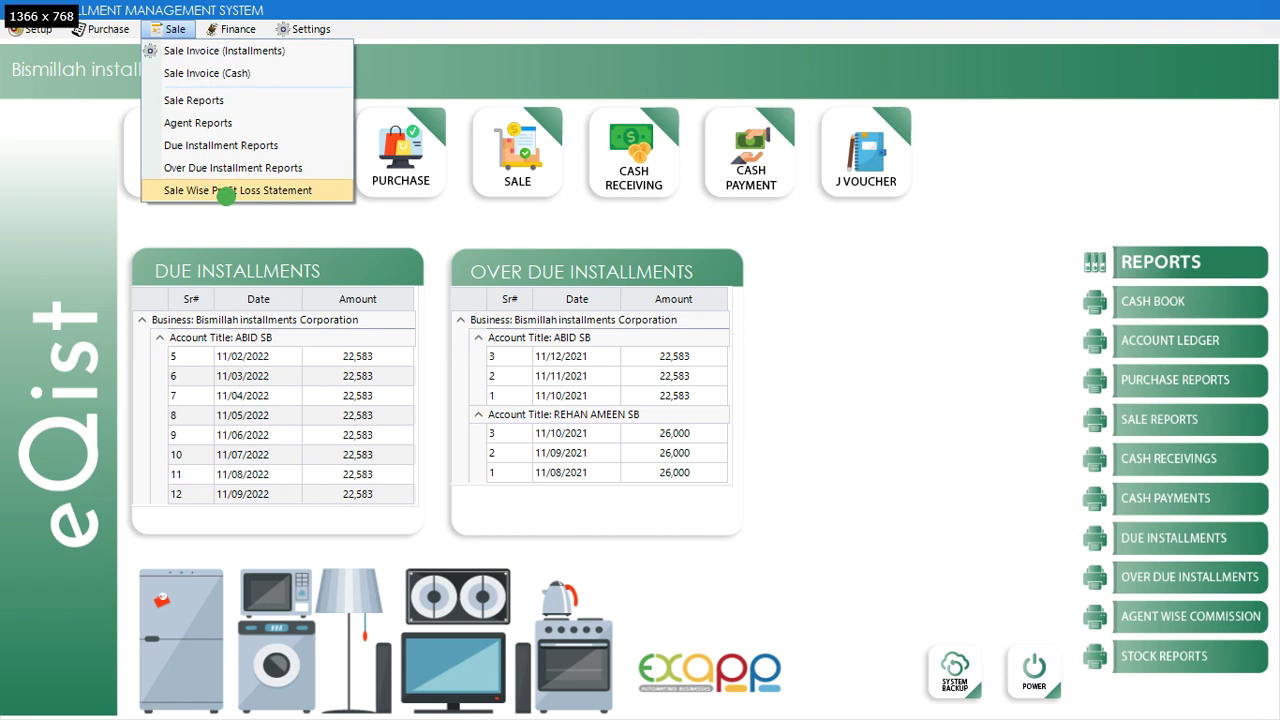
{"action": "left_click", "coordinate": [226, 192]}
{"action": "key", "text": "Right"}
{"action": "key", "text": "Right"}
{"action": "key", "text": "Tab"}
{"action": "key", "text": "Tab"}
{"action": "key", "text": "alt+p"}
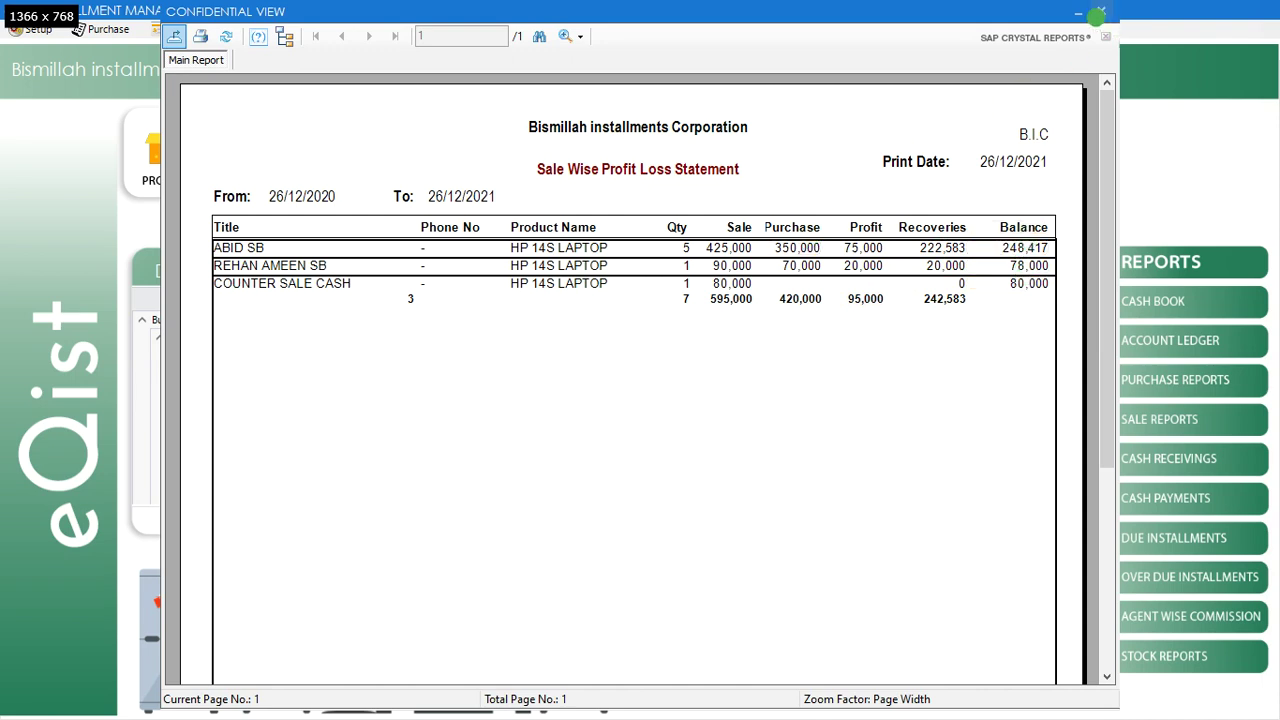
{"action": "left_click", "coordinate": [1100, 11]}
{"action": "left_click", "coordinate": [457, 293]}
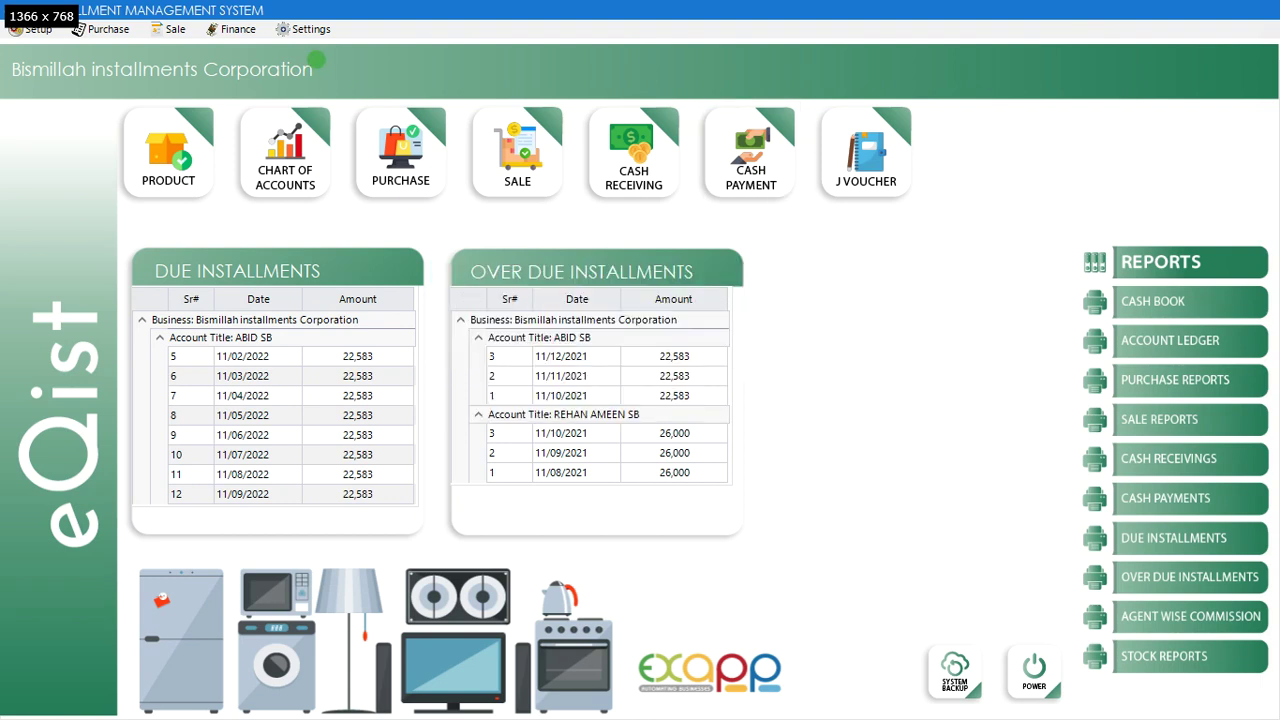
- Preview the Receivables Aging Report up to 26/12/2021, examine the first customer's days and balance, and close the report
{"action": "left_click", "coordinate": [245, 30]}
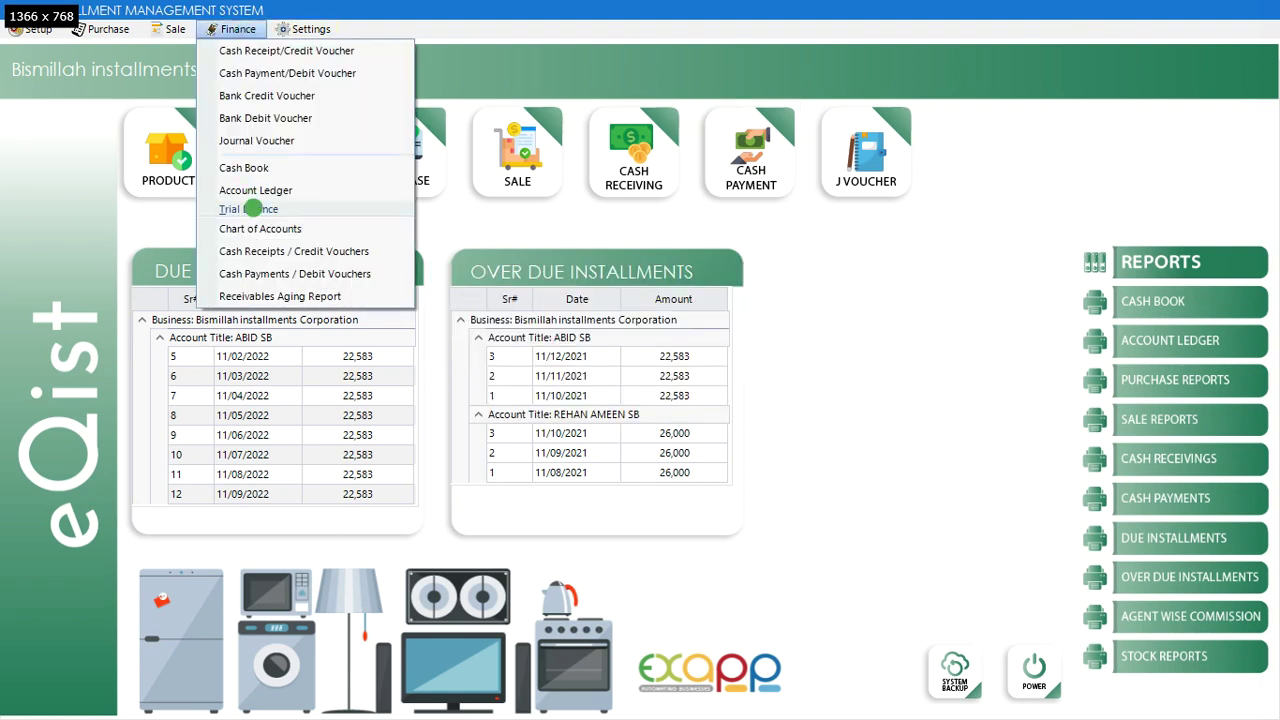
{"action": "left_click", "coordinate": [330, 296]}
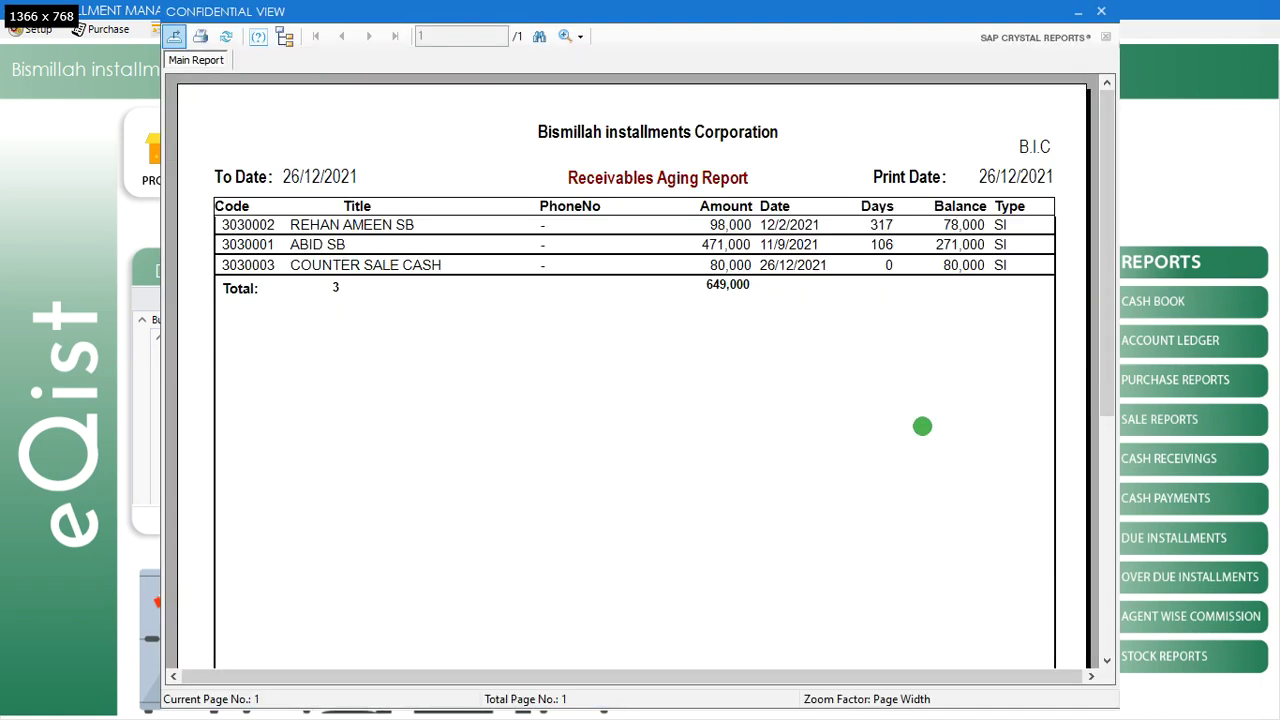
{"action": "left_click", "coordinate": [879, 228]}
{"action": "left_click", "coordinate": [540, 228]}
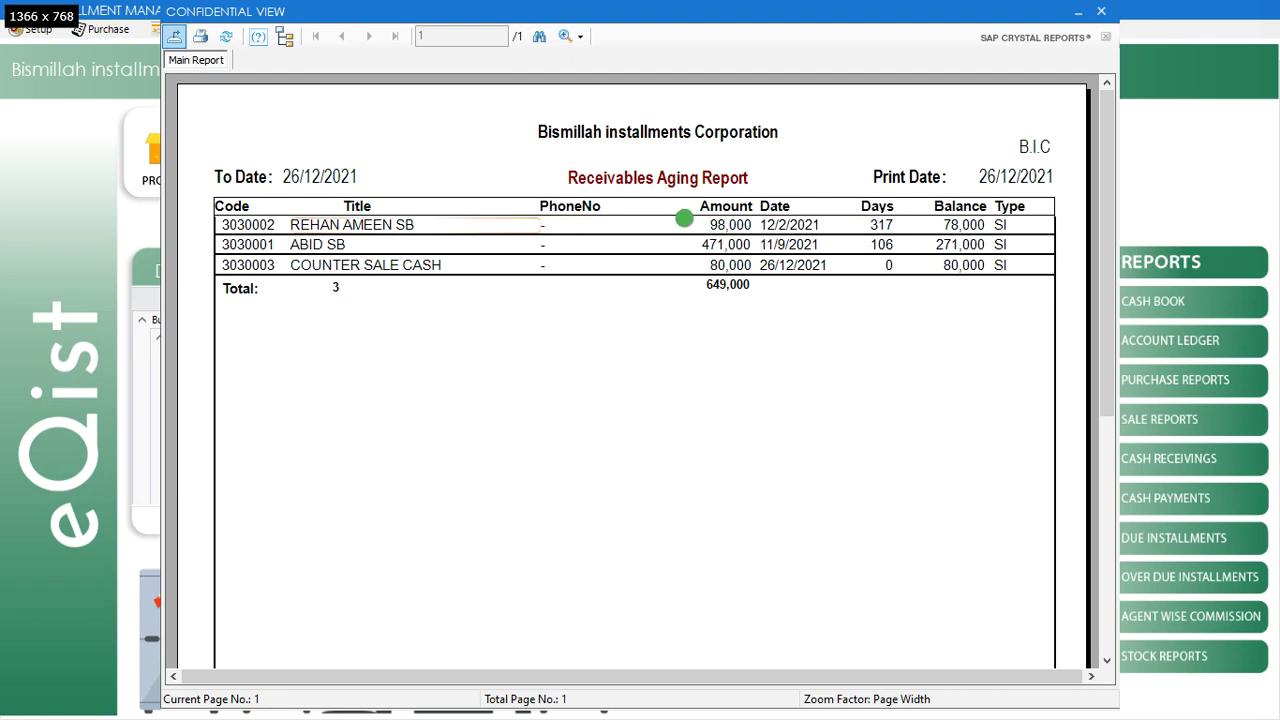
{"action": "left_click", "coordinate": [870, 226]}
{"action": "left_click", "coordinate": [860, 228]}
{"action": "left_click", "coordinate": [958, 225]}
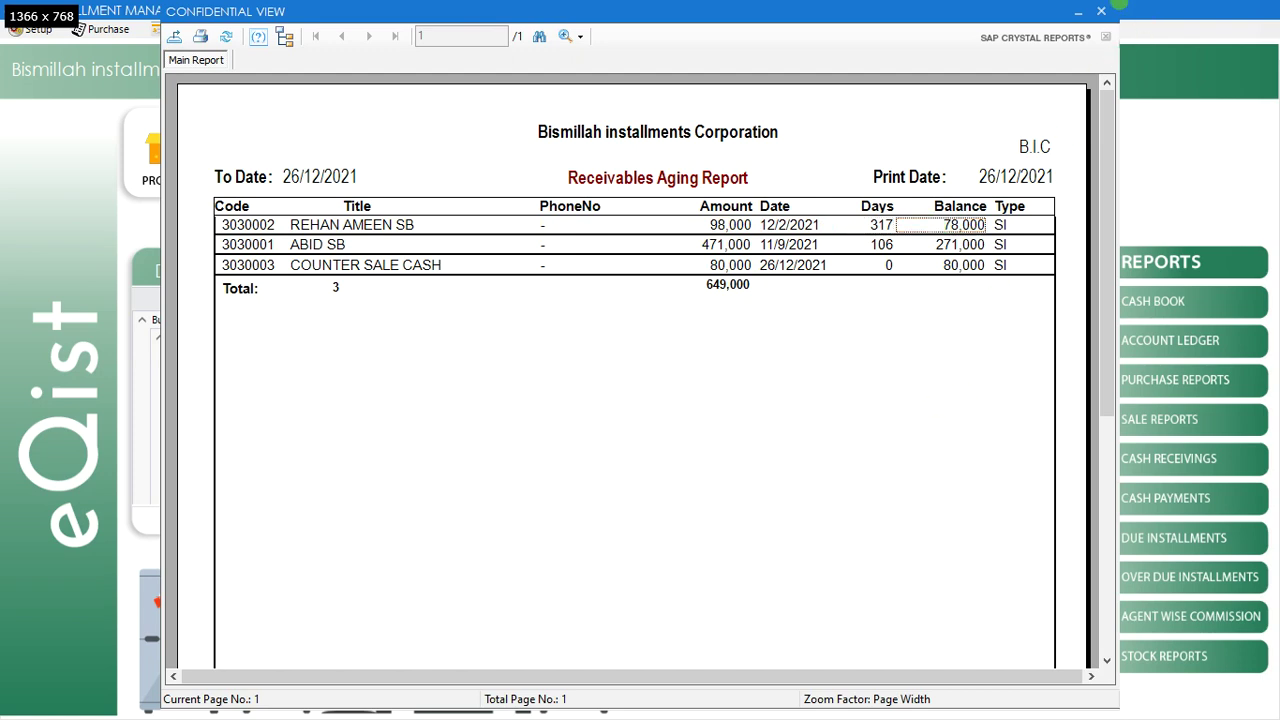
{"action": "left_click", "coordinate": [1101, 11]}
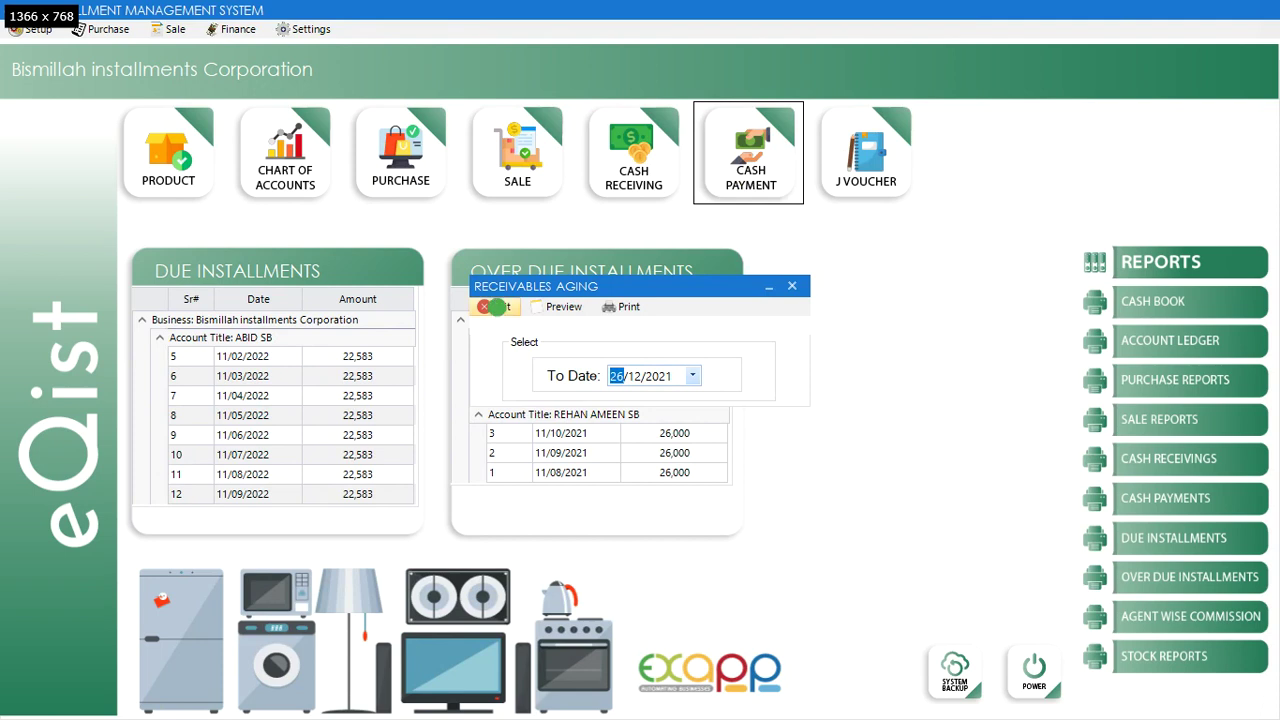
{"action": "left_click", "coordinate": [496, 307]}
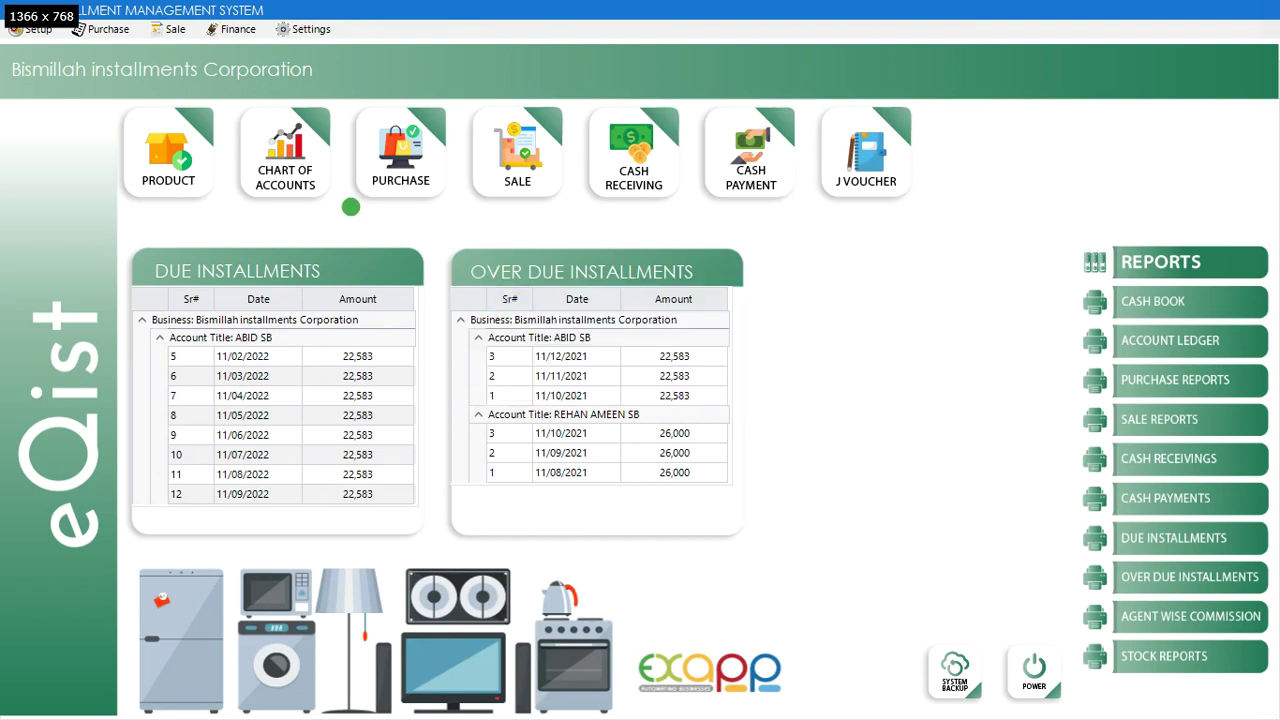
{"action": "left_click", "coordinate": [231, 30]}
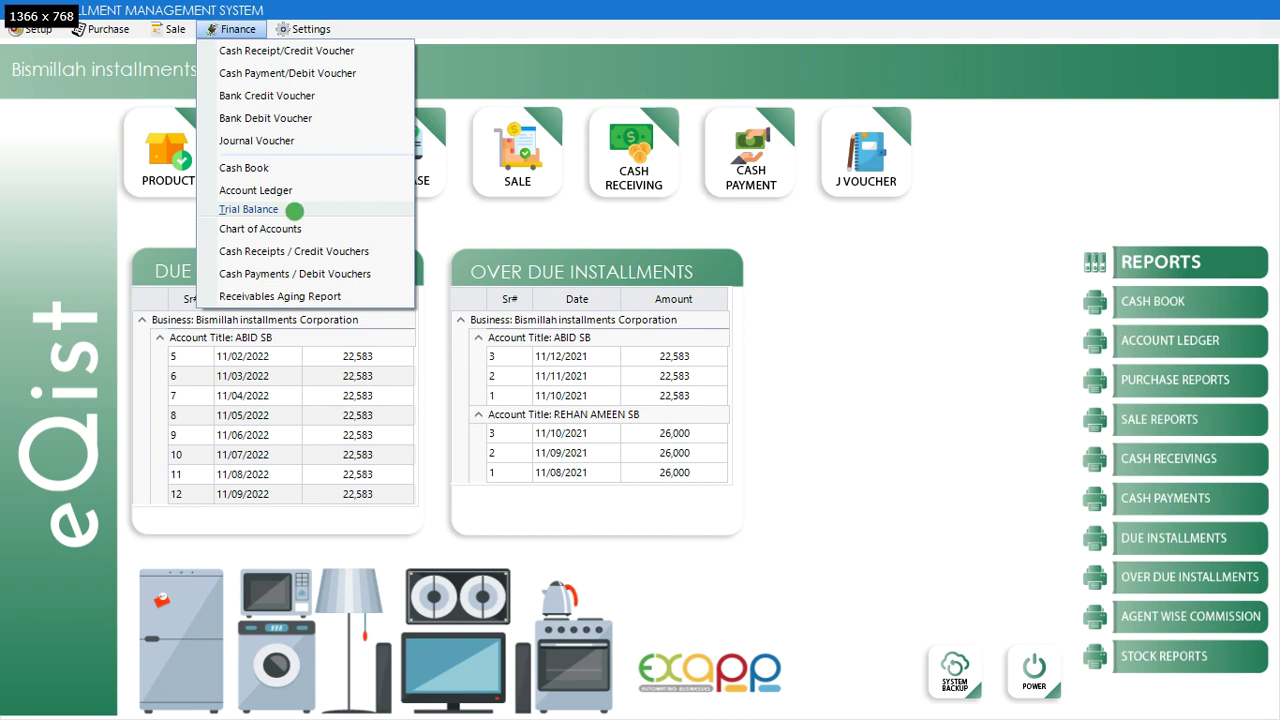
{"action": "mouse_move", "coordinate": [299, 210]}
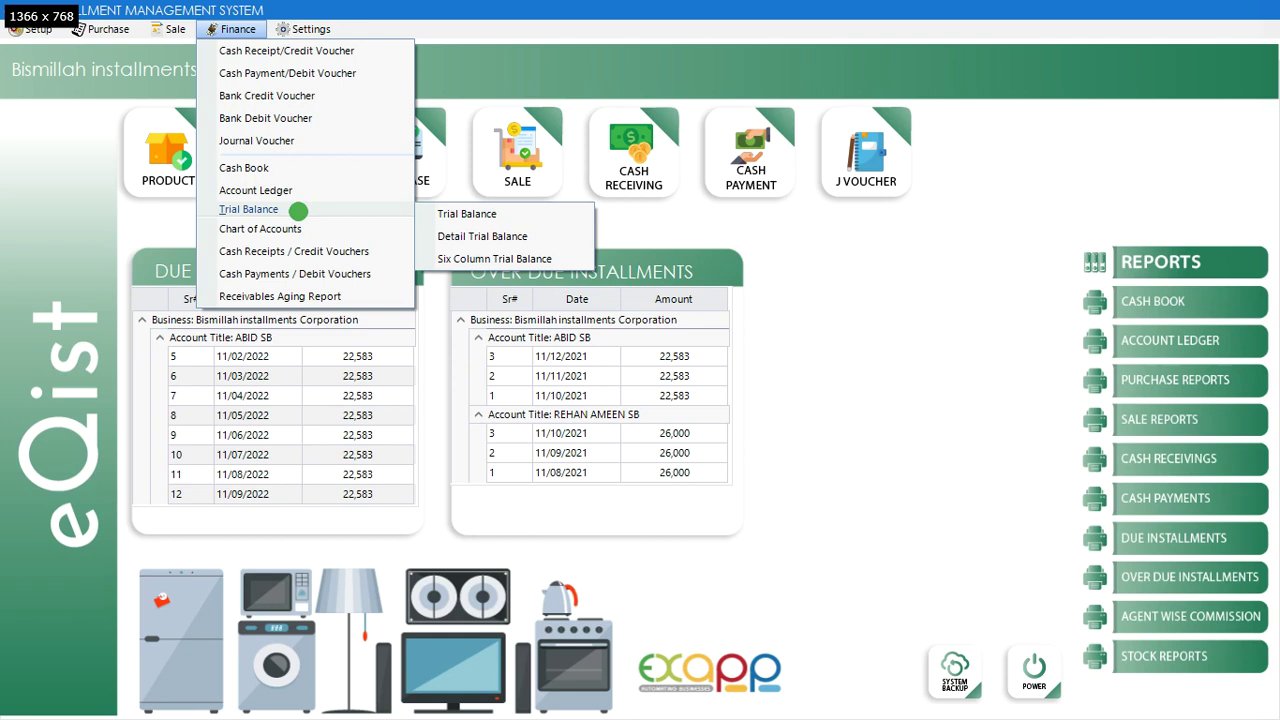
{"action": "left_click", "coordinate": [172, 30]}
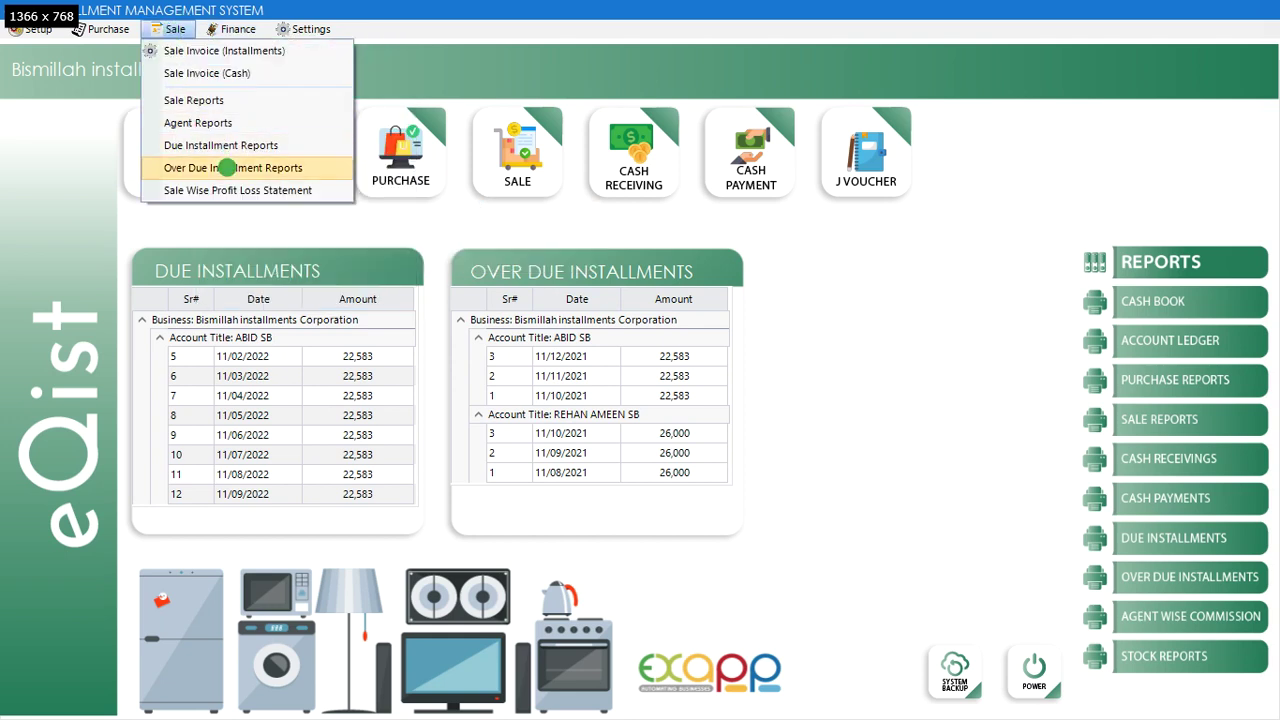
{"action": "mouse_move", "coordinate": [107, 29]}
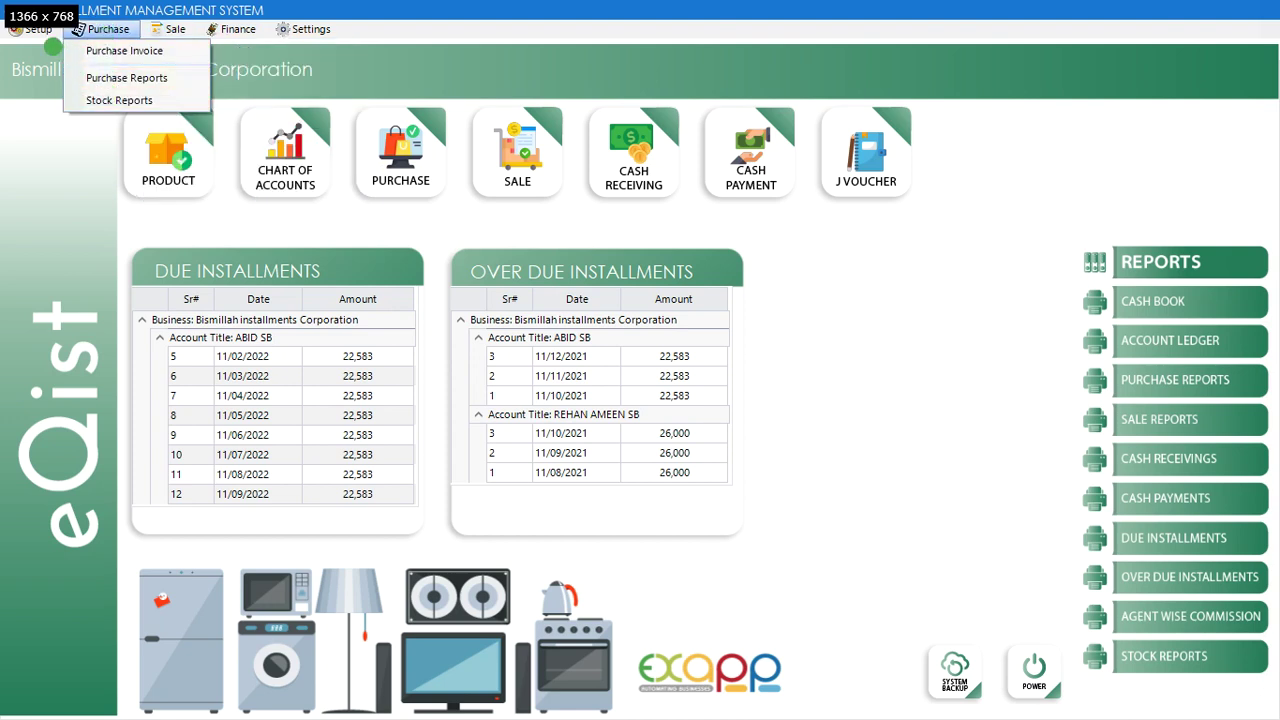
- Open the user creation form, look over its name, password and user type fields, and close it
{"action": "left_click", "coordinate": [32, 30]}
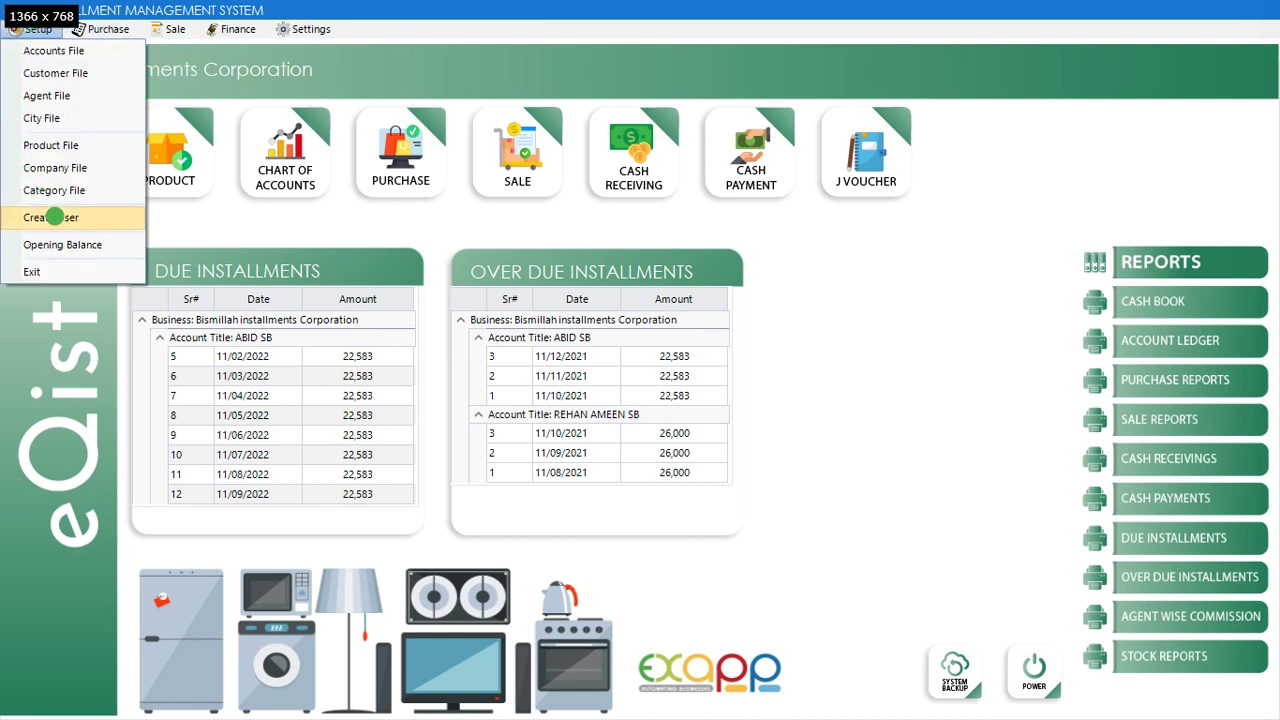
{"action": "left_click", "coordinate": [50, 217]}
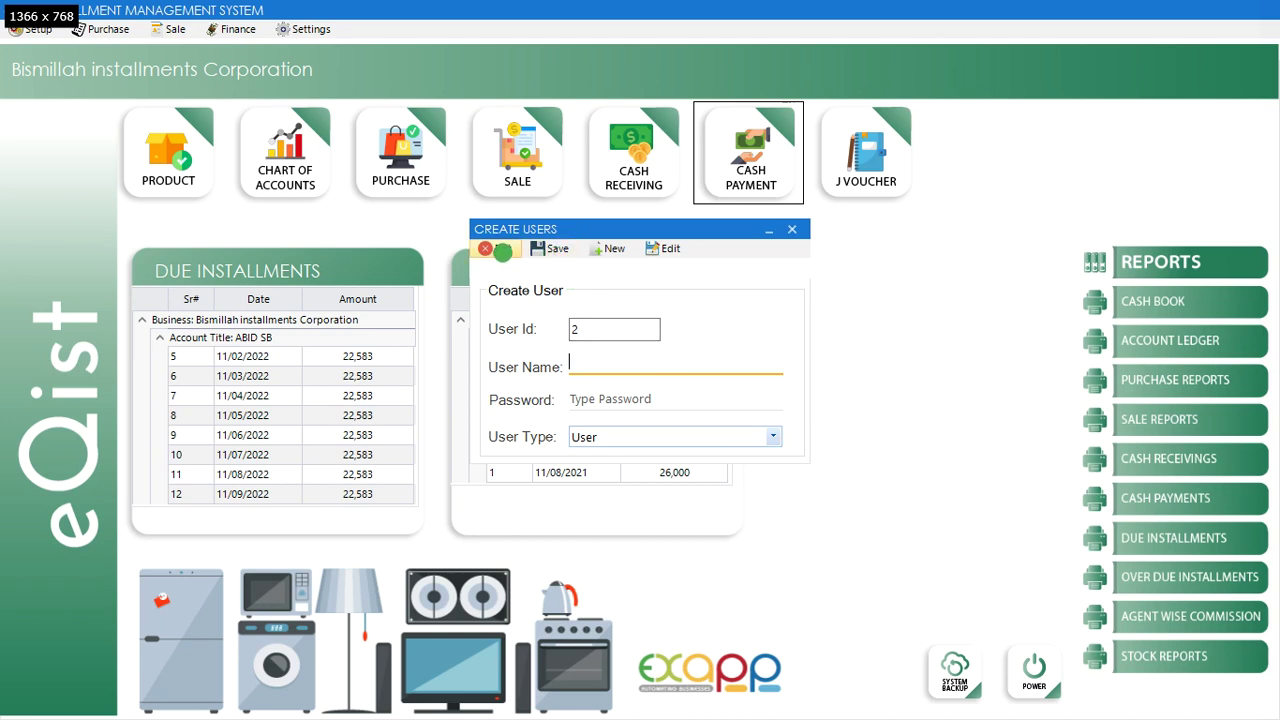
{"action": "left_click", "coordinate": [502, 250]}
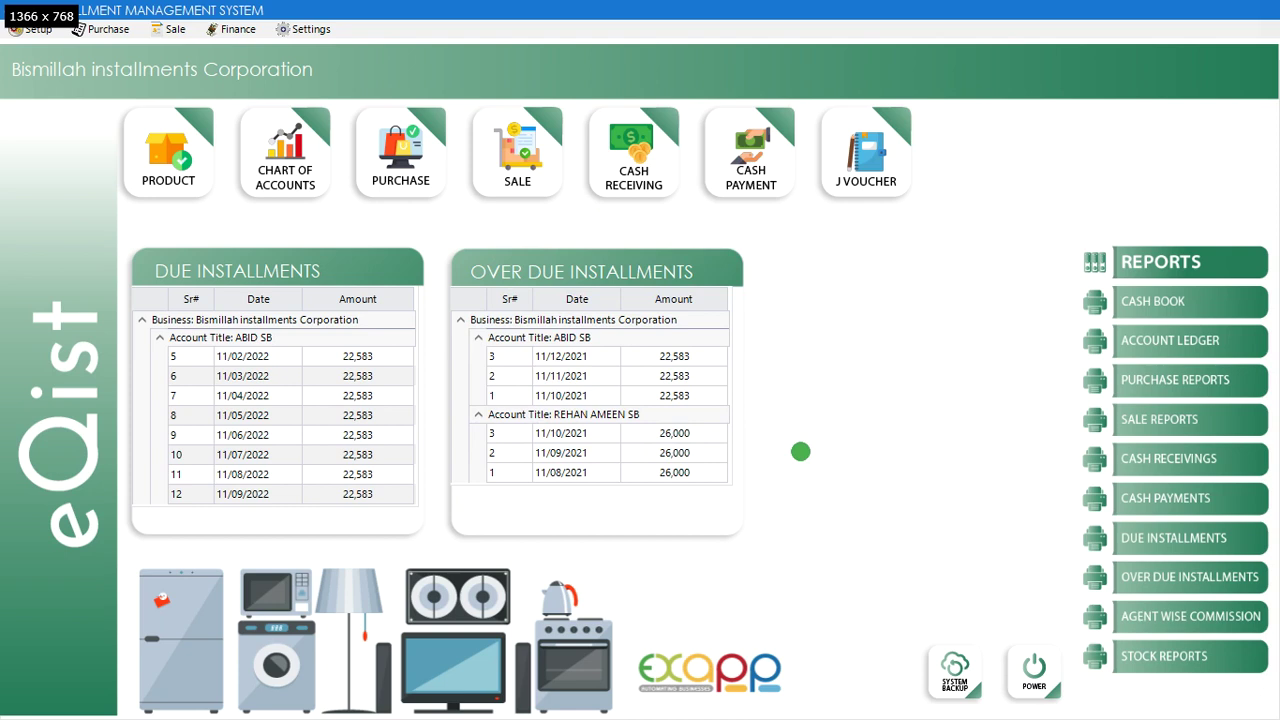
- Retrieve invoice 2 in the installment sale form, examine its advance amount and installment schedule, and close the form
{"action": "left_click", "coordinate": [532, 174]}
{"action": "left_click", "coordinate": [805, 365]}
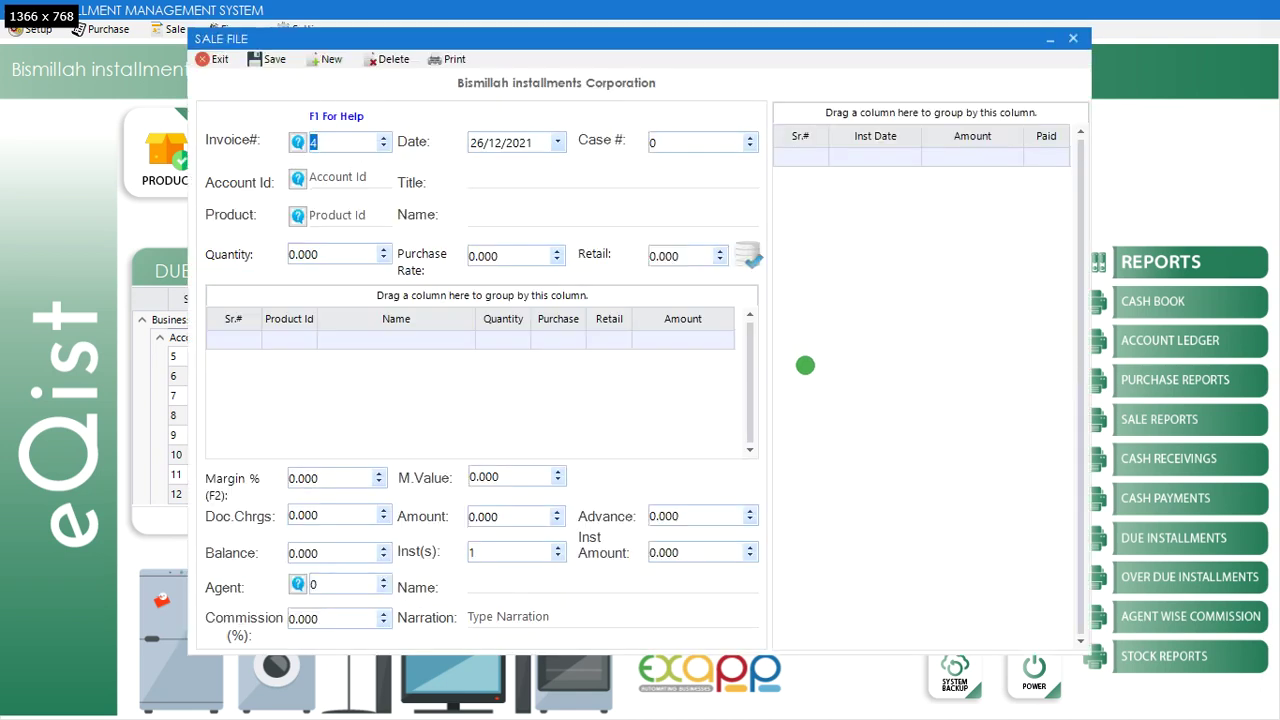
{"action": "key", "text": "Return"}
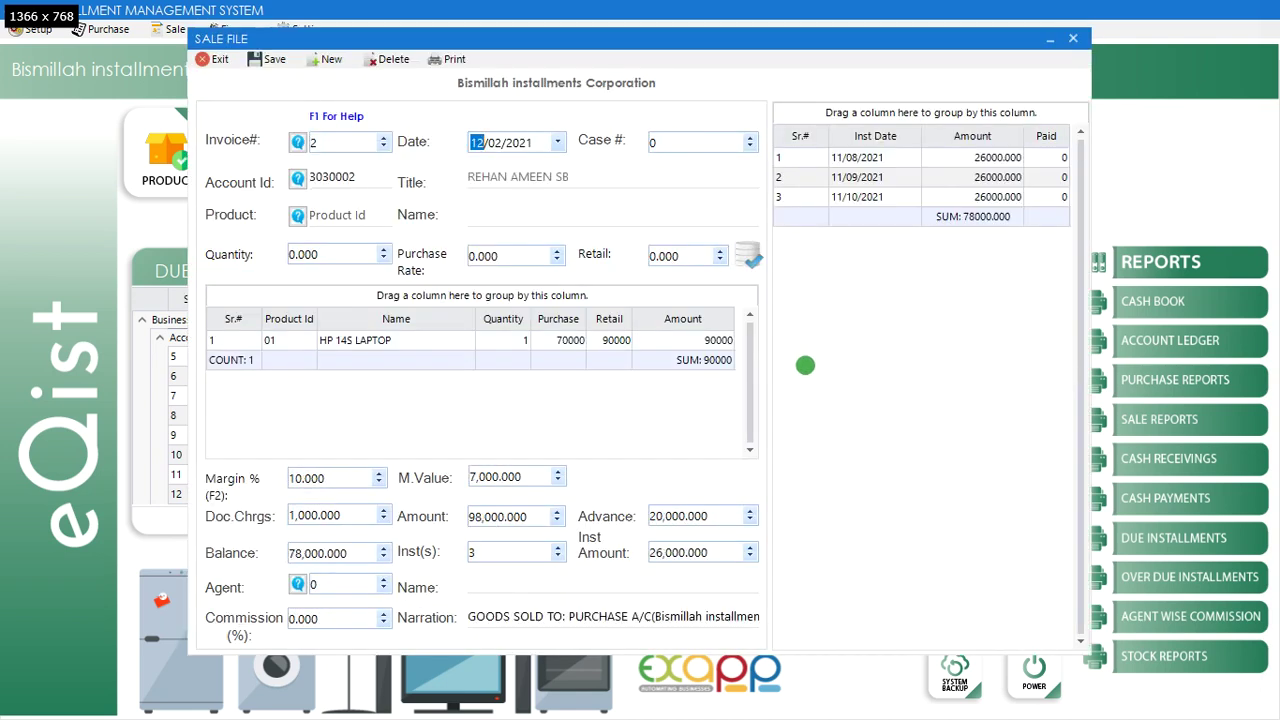
{"action": "left_click", "coordinate": [724, 520]}
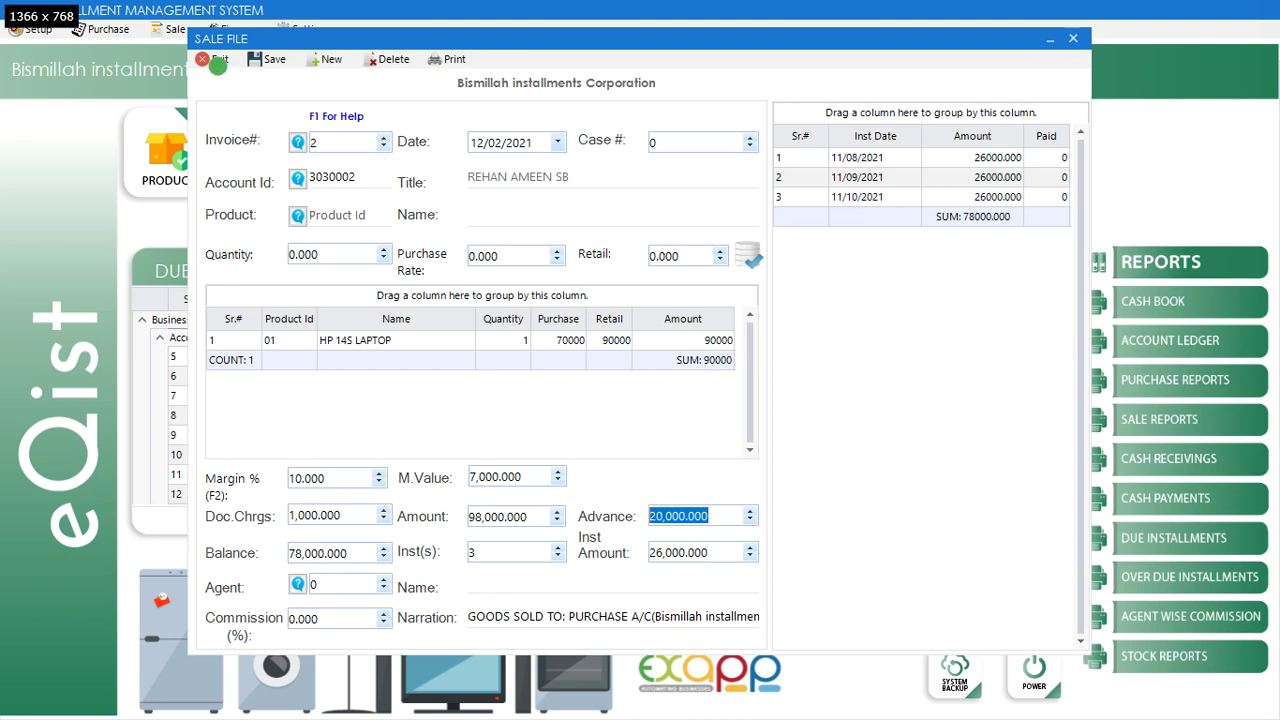
{"action": "left_click", "coordinate": [216, 60]}
- Switch to 1.pdf in the Edge browser and examine the printed invoice's installments plan, balance and guarantor fields
{"action": "key", "text": "alt+Tab"}
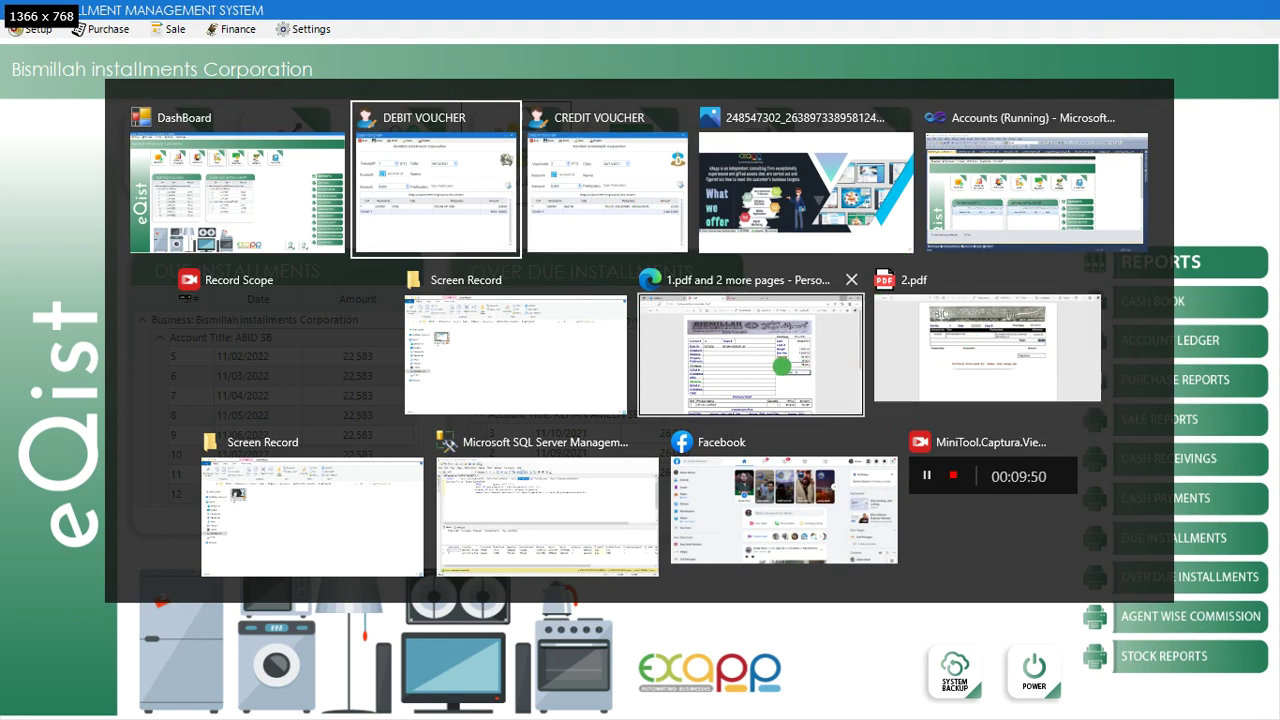
{"action": "key", "text": "alt+Tab"}
{"action": "key", "text": "alt+Tab"}
{"action": "key", "text": "alt+Tab"}
{"action": "key", "text": "alt+Down"}
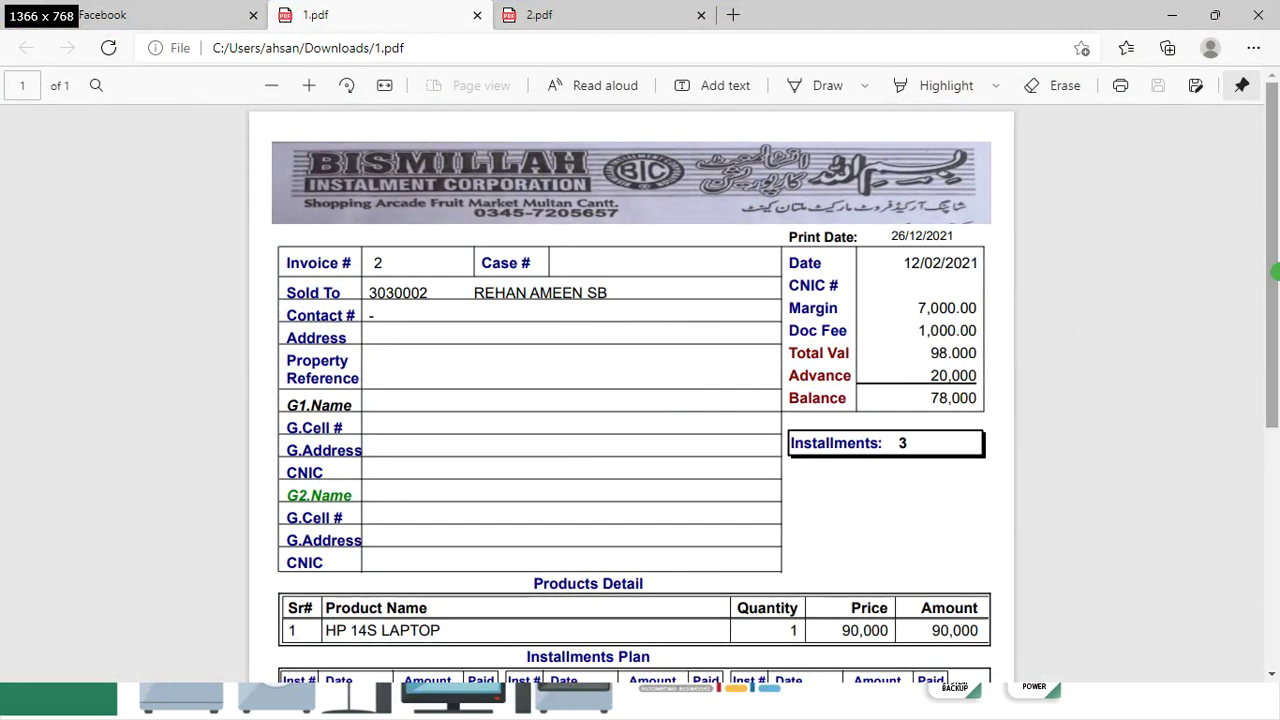
{"action": "left_click_drag", "start_coordinate": [1272, 280], "coordinate": [1272, 347]}
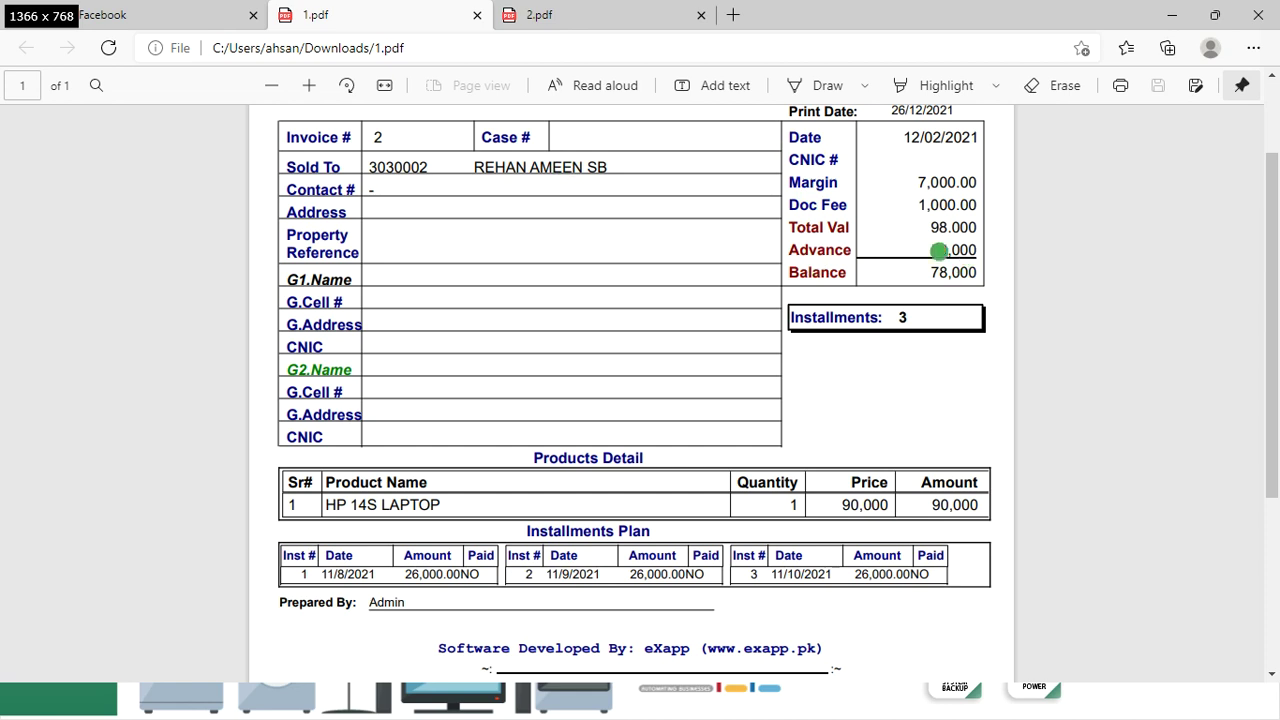
{"action": "left_click_drag", "start_coordinate": [928, 271], "coordinate": [1014, 269]}
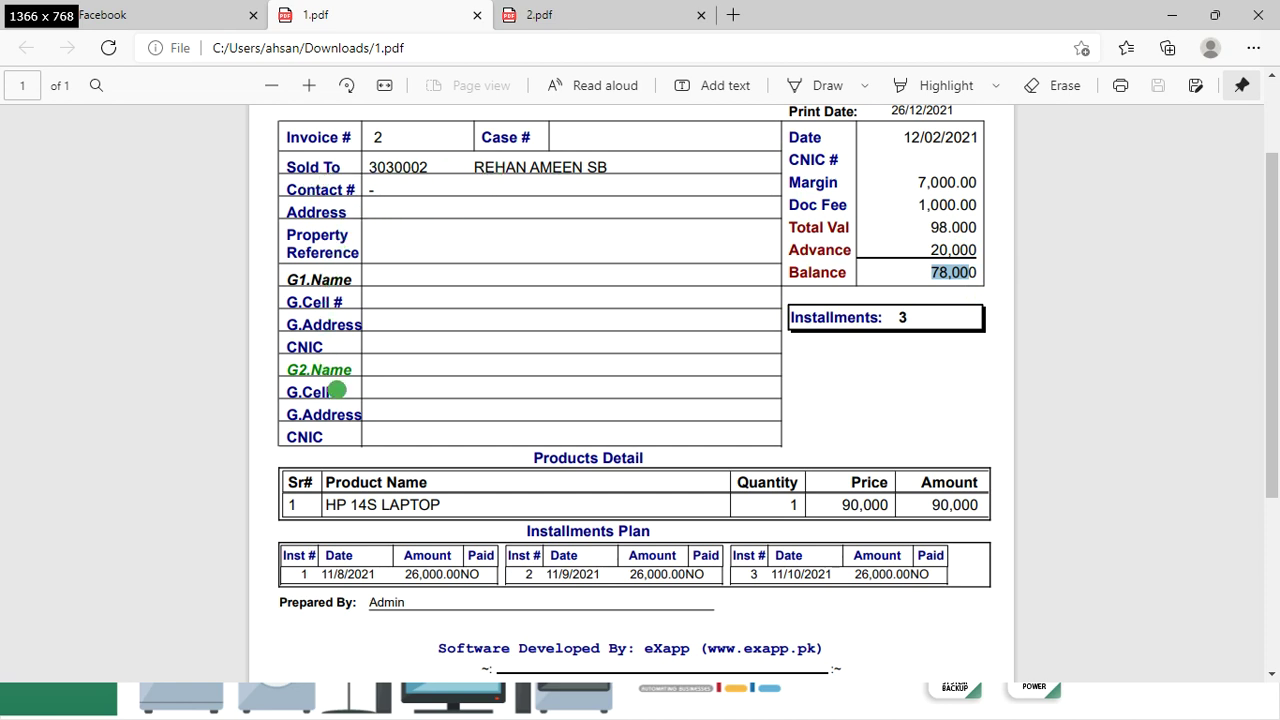
{"action": "left_click_drag", "start_coordinate": [352, 278], "coordinate": [280, 277]}
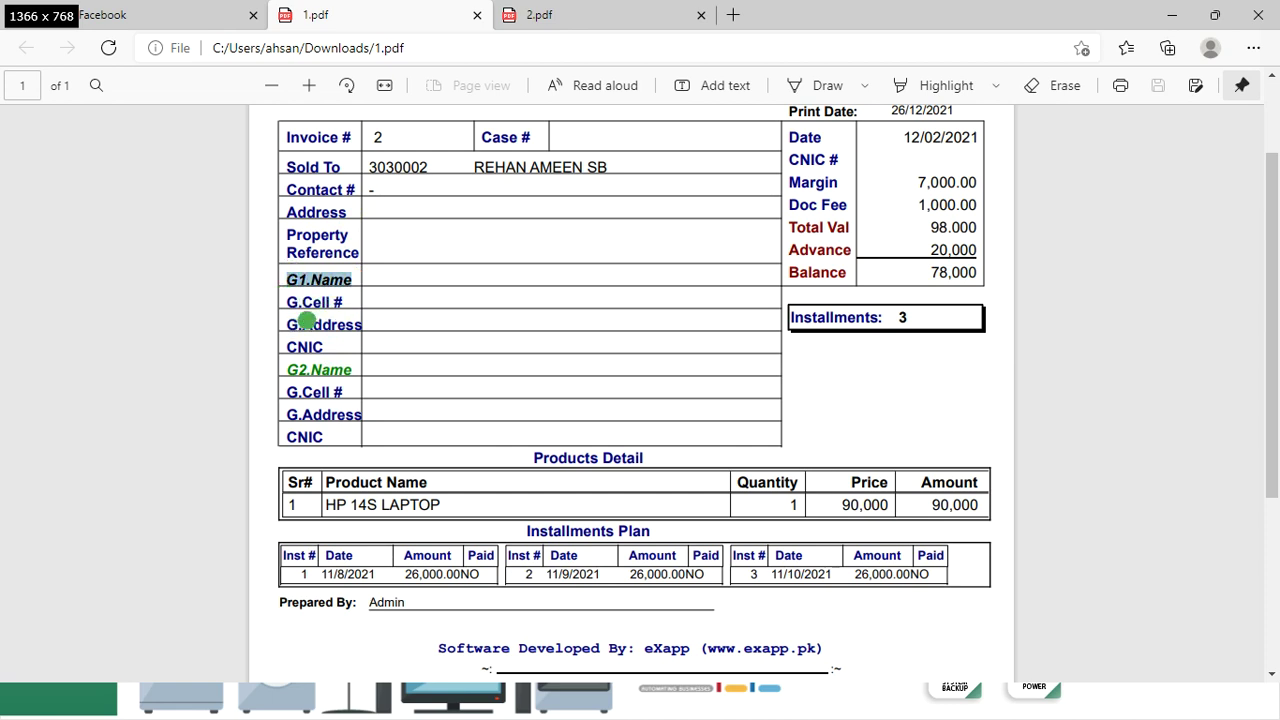
{"action": "left_click_drag", "start_coordinate": [331, 347], "coordinate": [288, 283]}
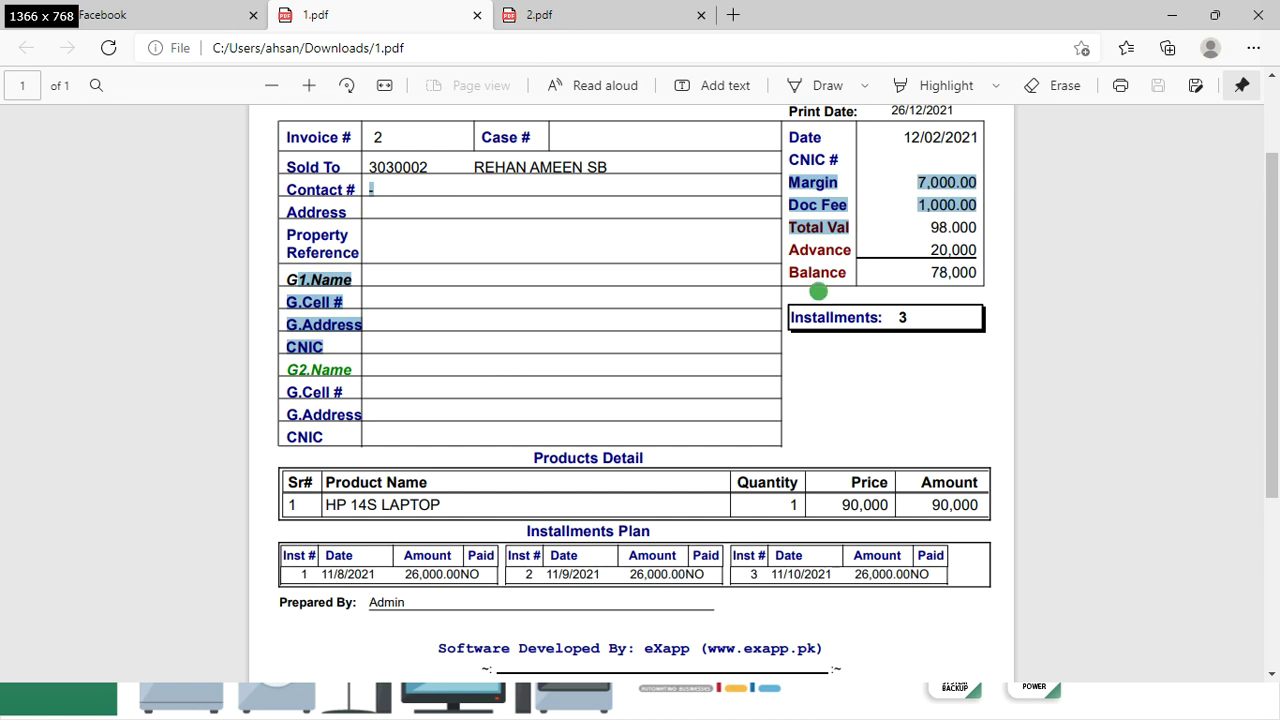
- Check the first installment's paid status in the 1.pdf installments plan and the advance amount in the invoice summary
{"action": "scroll", "coordinate": [1275, 305], "scroll_direction": "down", "scroll_amount": 1}
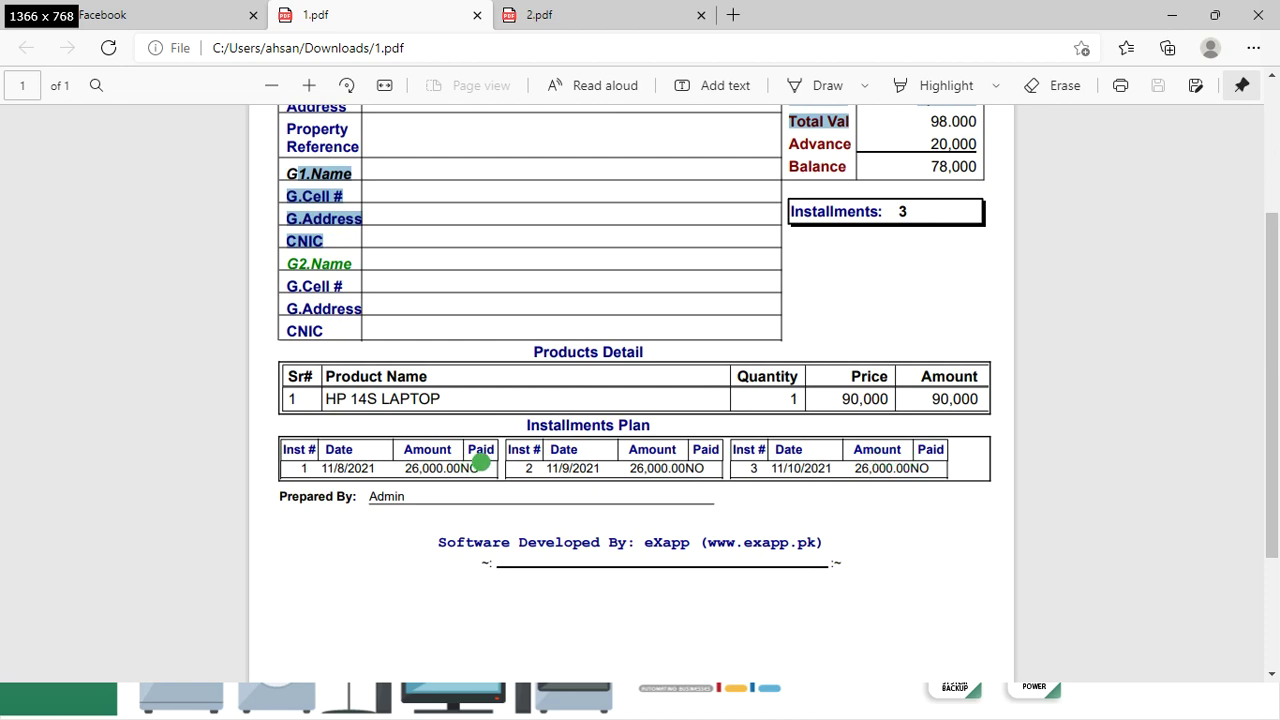
{"action": "left_click", "coordinate": [479, 462]}
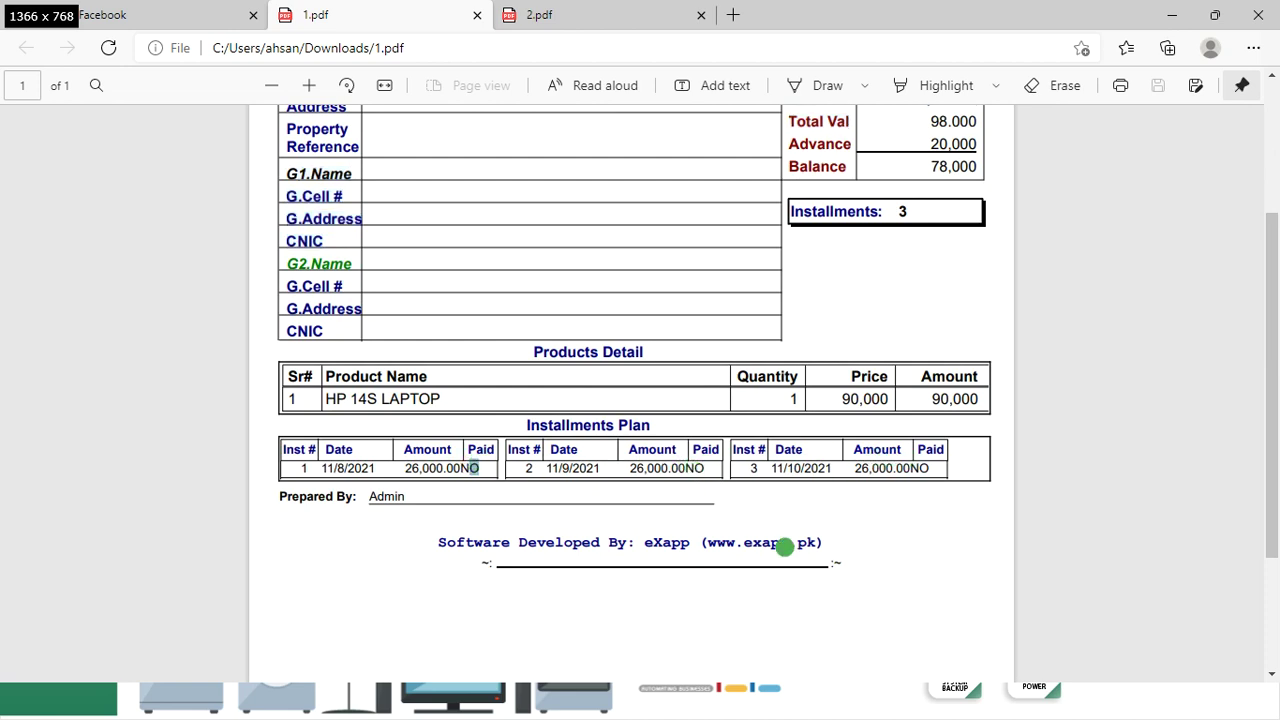
{"action": "left_click_drag", "start_coordinate": [1273, 395], "coordinate": [1273, 268]}
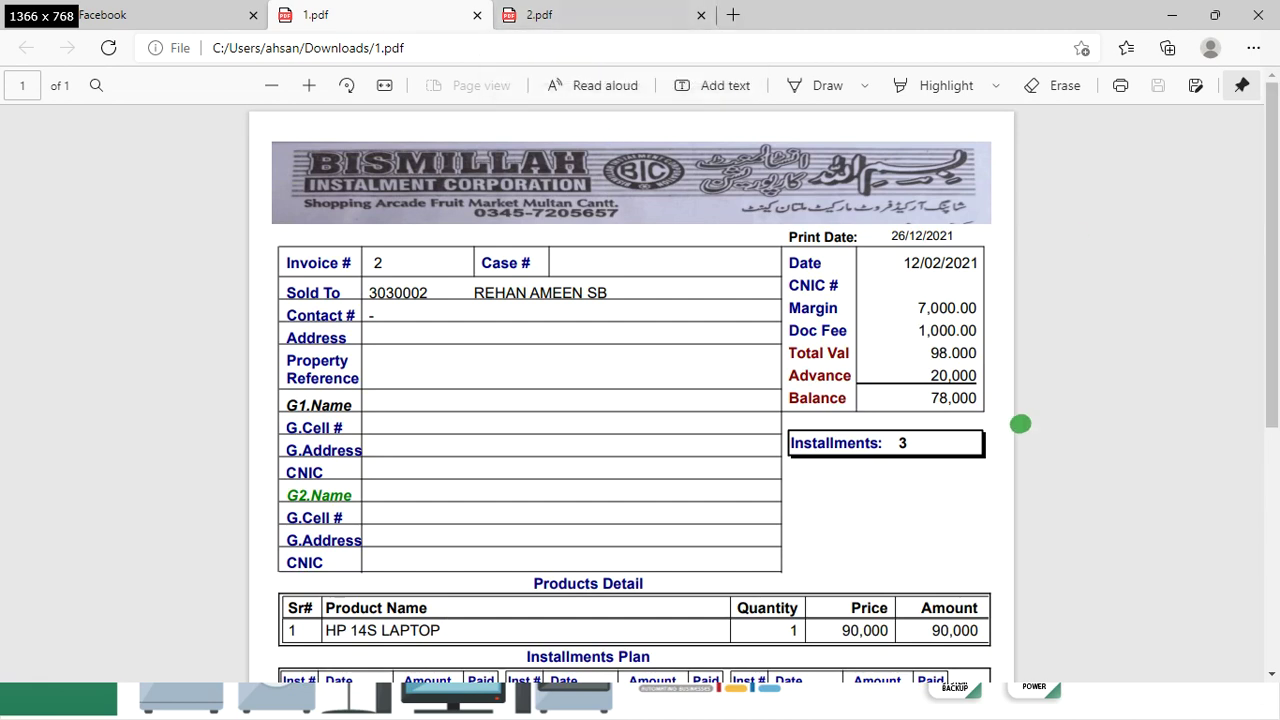
{"action": "left_click_drag", "start_coordinate": [929, 375], "coordinate": [978, 375]}
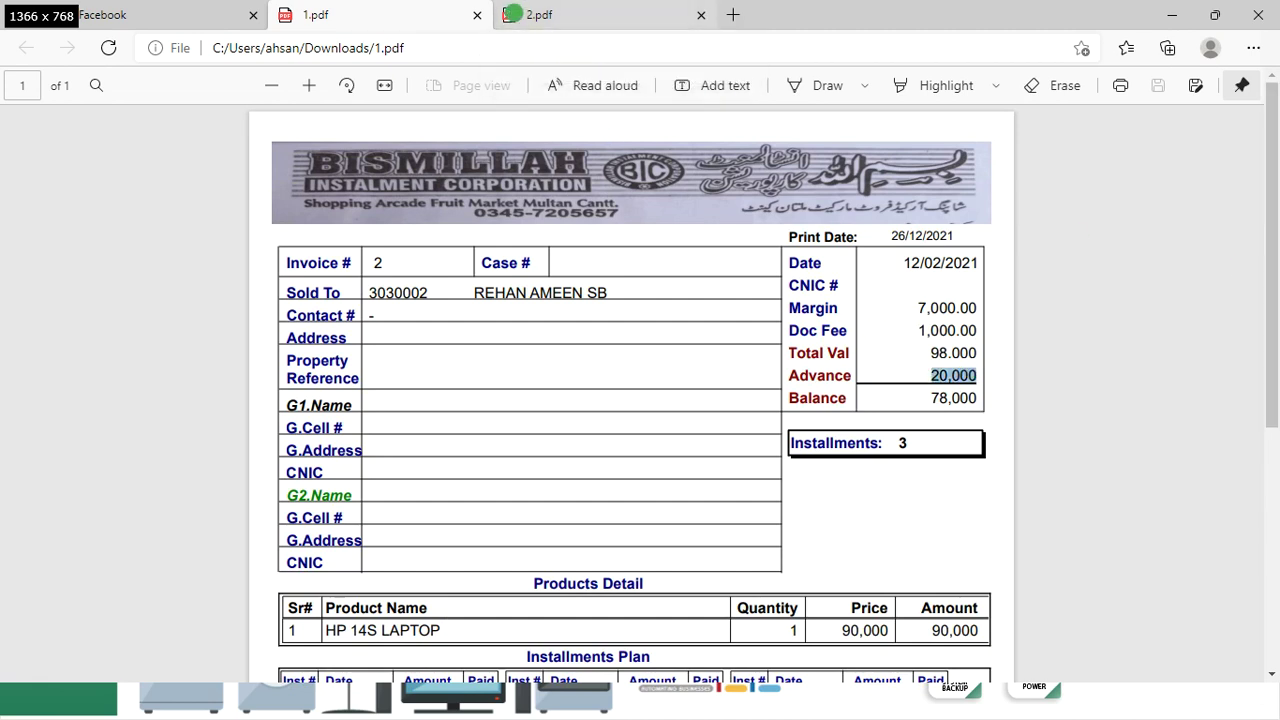
- Examine the advance receipt voucher in 2.pdf, and close the debit voucher form back in the installment management system
{"action": "left_click", "coordinate": [581, 5]}
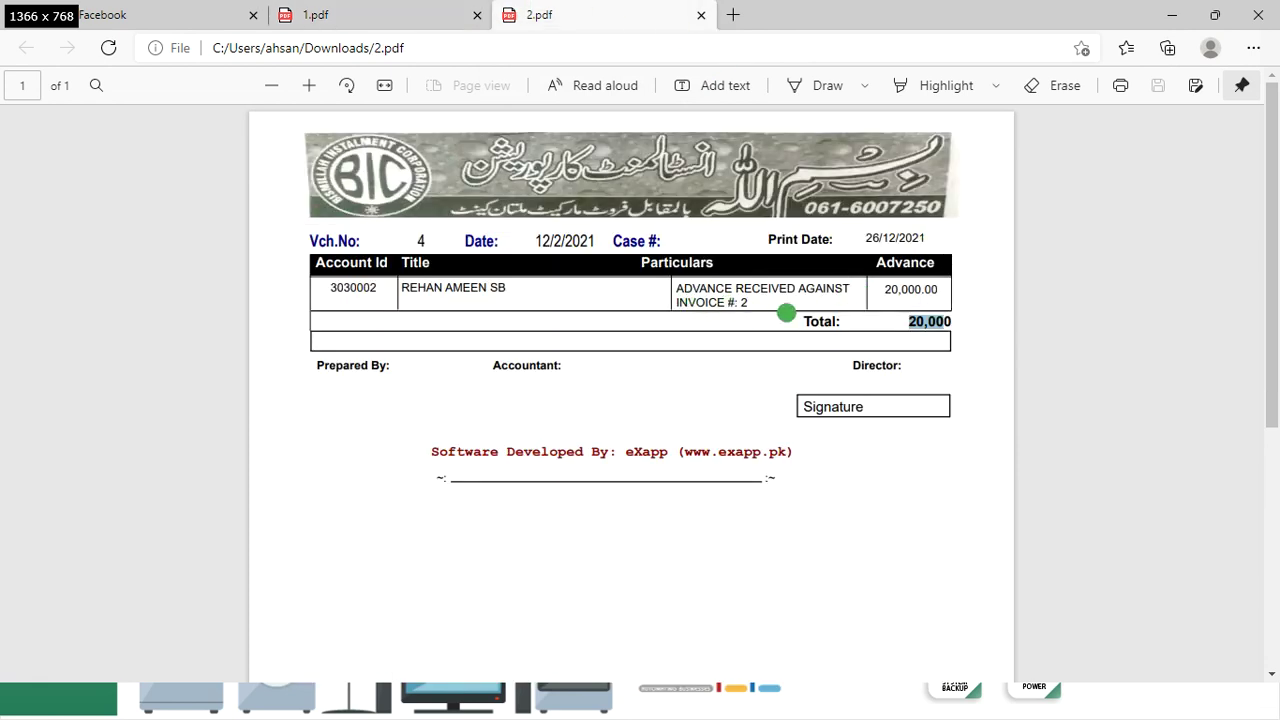
{"action": "left_click", "coordinate": [1172, 15]}
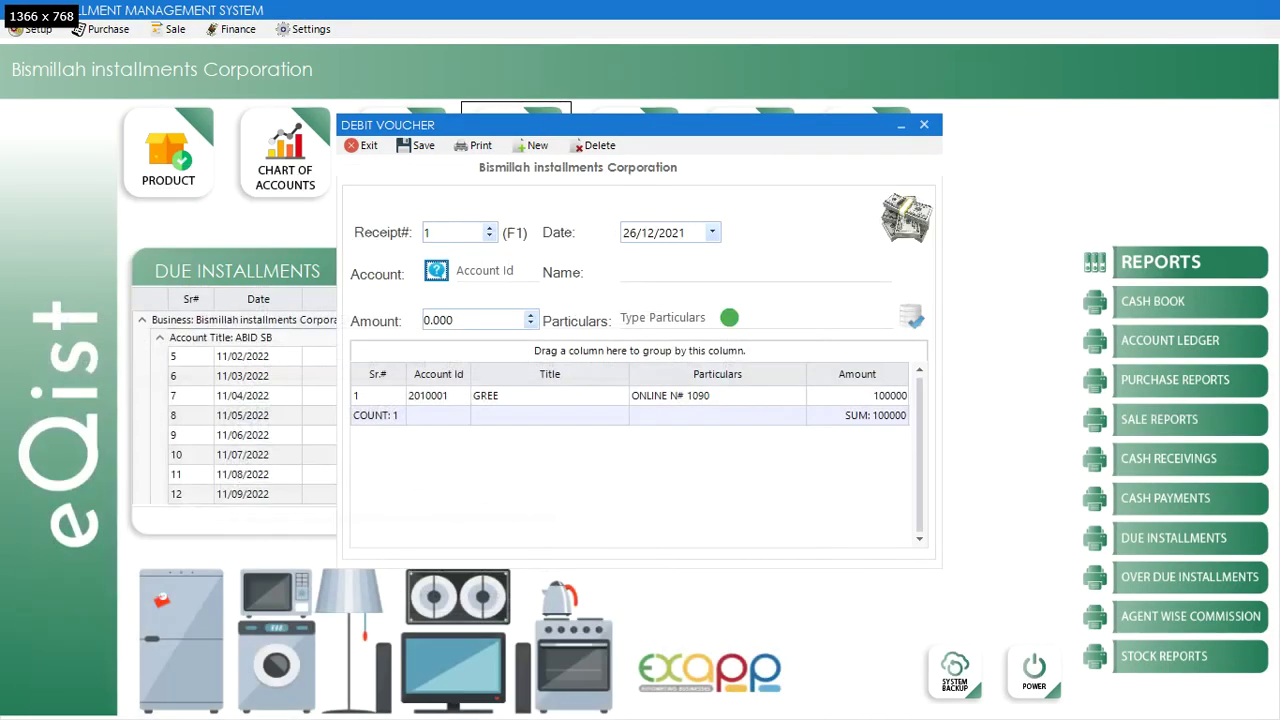
{"action": "left_click", "coordinate": [363, 146]}
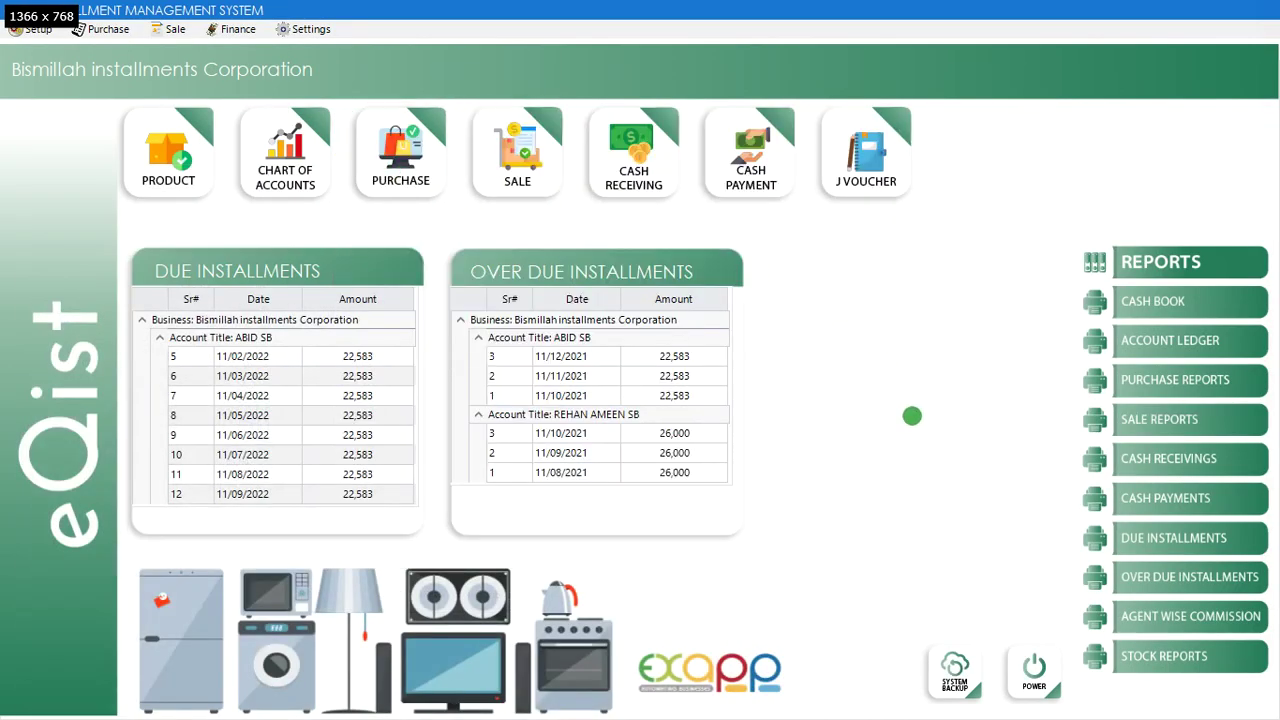